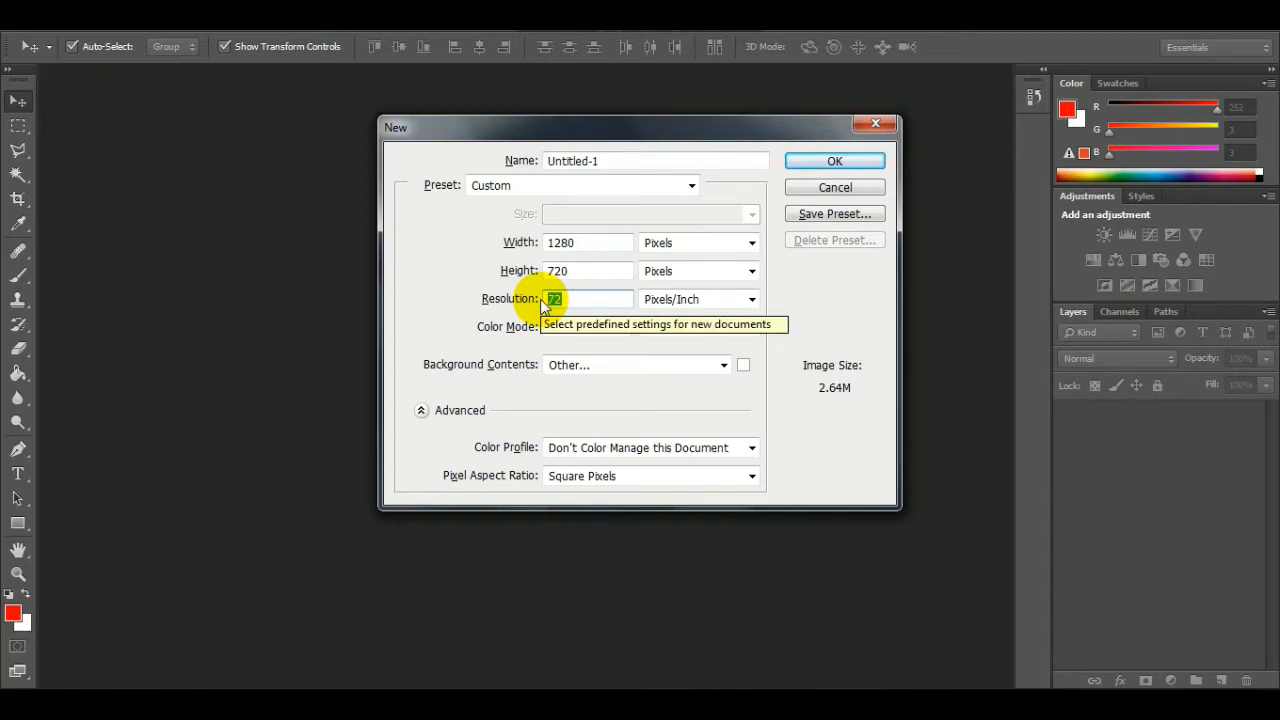
Create a 1280 × 720 pixel document at 100 pixels/inch and unlock its background layer
type("100")
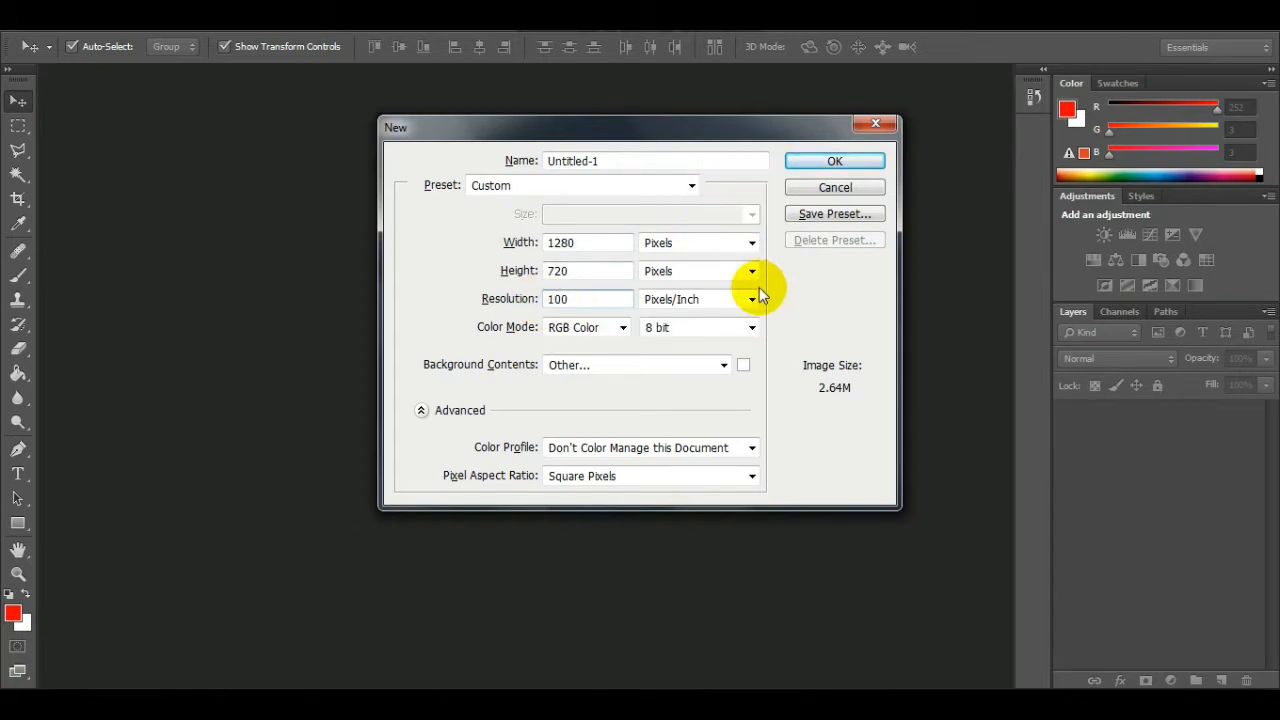
left_click(830, 166)
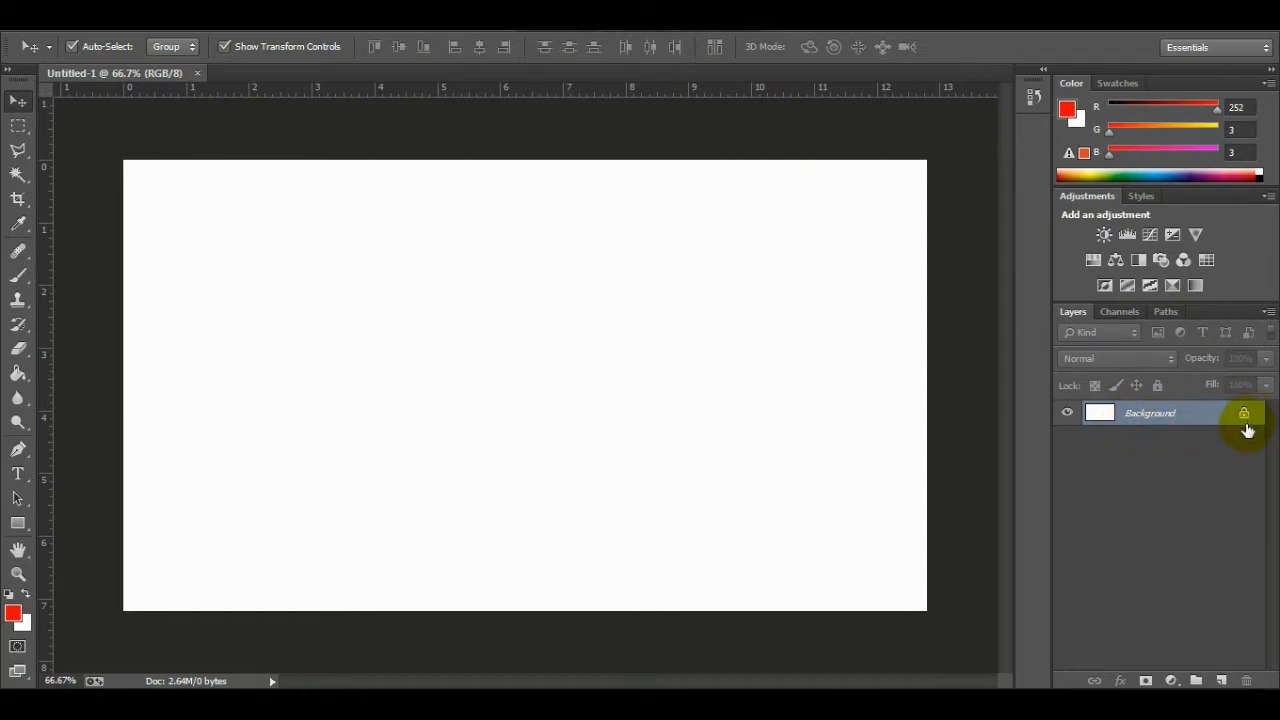
left_click(1244, 416)
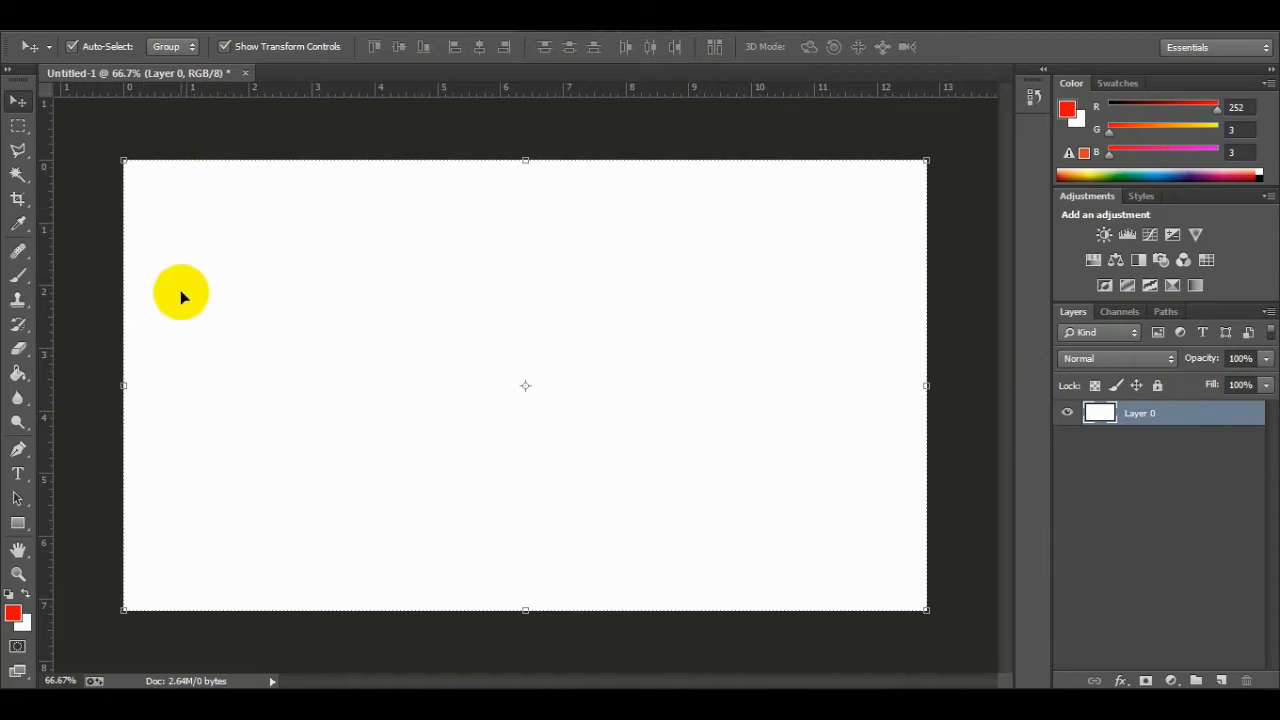
Place vertical and horizontal guides about 0.25 in inside all four edges of the canvas
left_click(19, 373)
key("ctrl+0")
left_click_drag(48, 394, 948, 480)
left_click_drag(529, 92, 537, 155)
left_click_drag(462, 90, 516, 619)
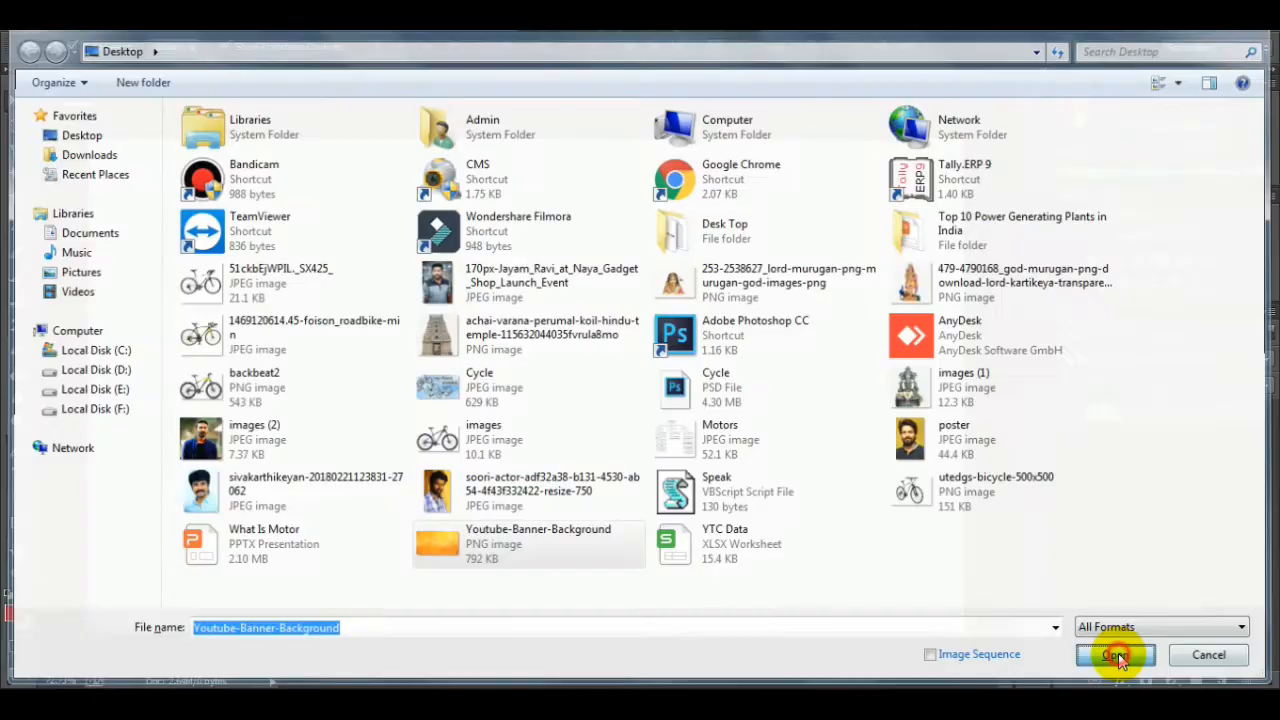
Open Youtube-Banner-Background and copy the whole image into Untitled-1 as a new layer
left_click(1123, 654)
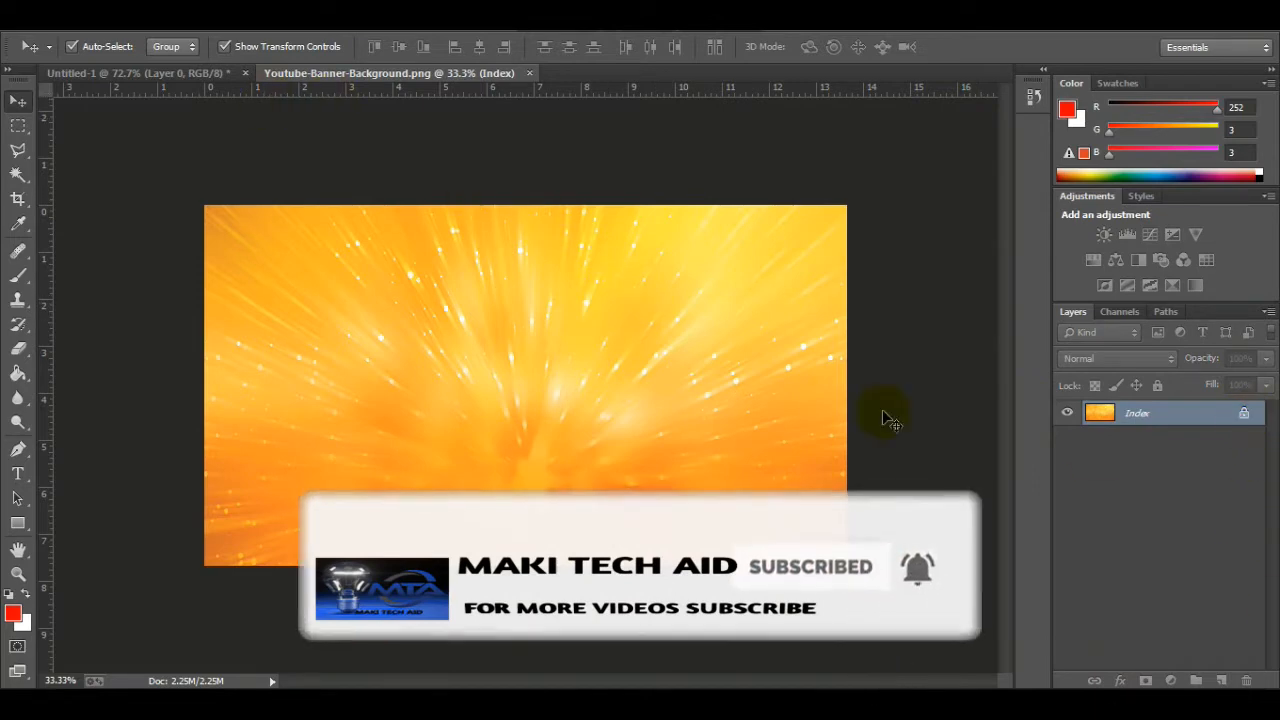
key("ctrl+a")
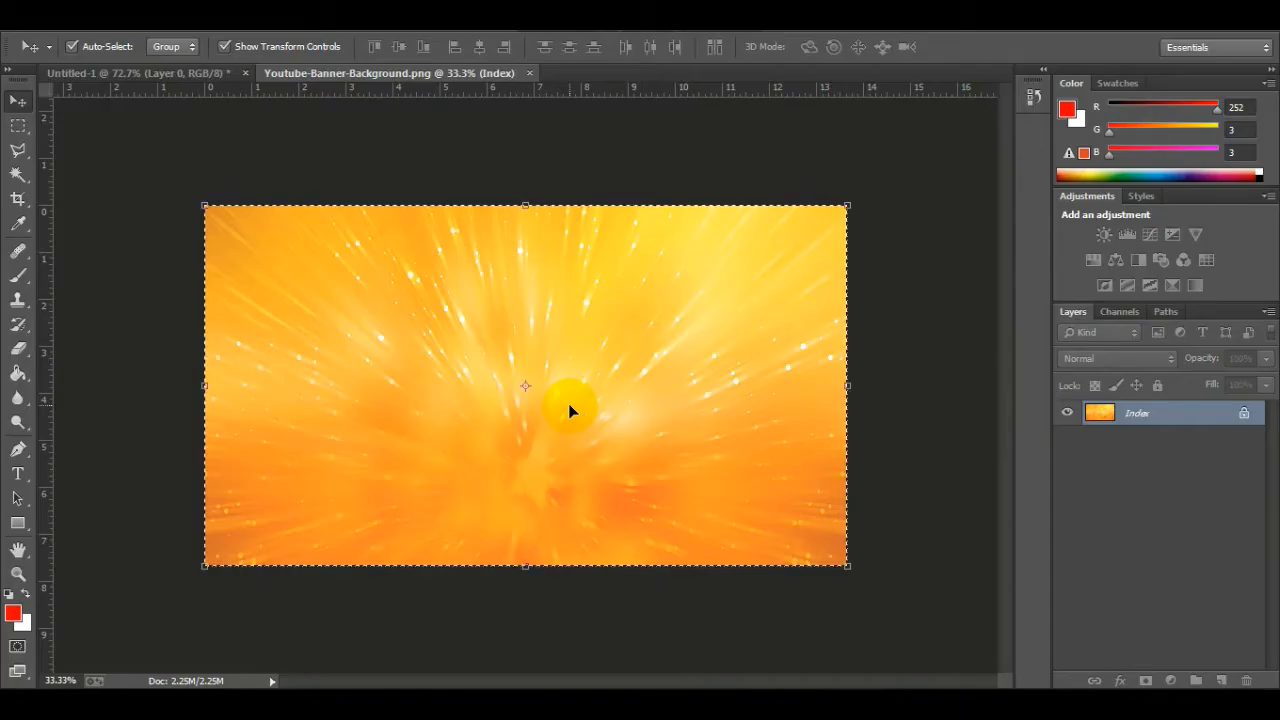
left_click(114, 73)
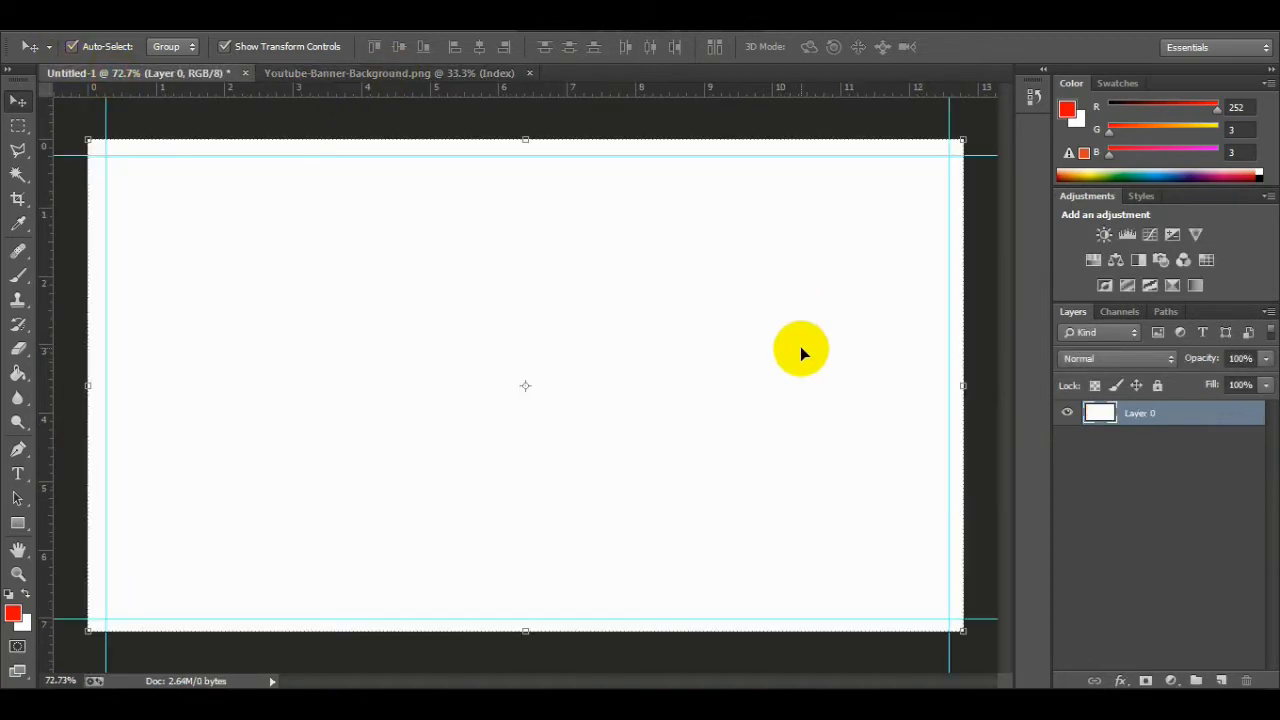
key("ctrl+v")
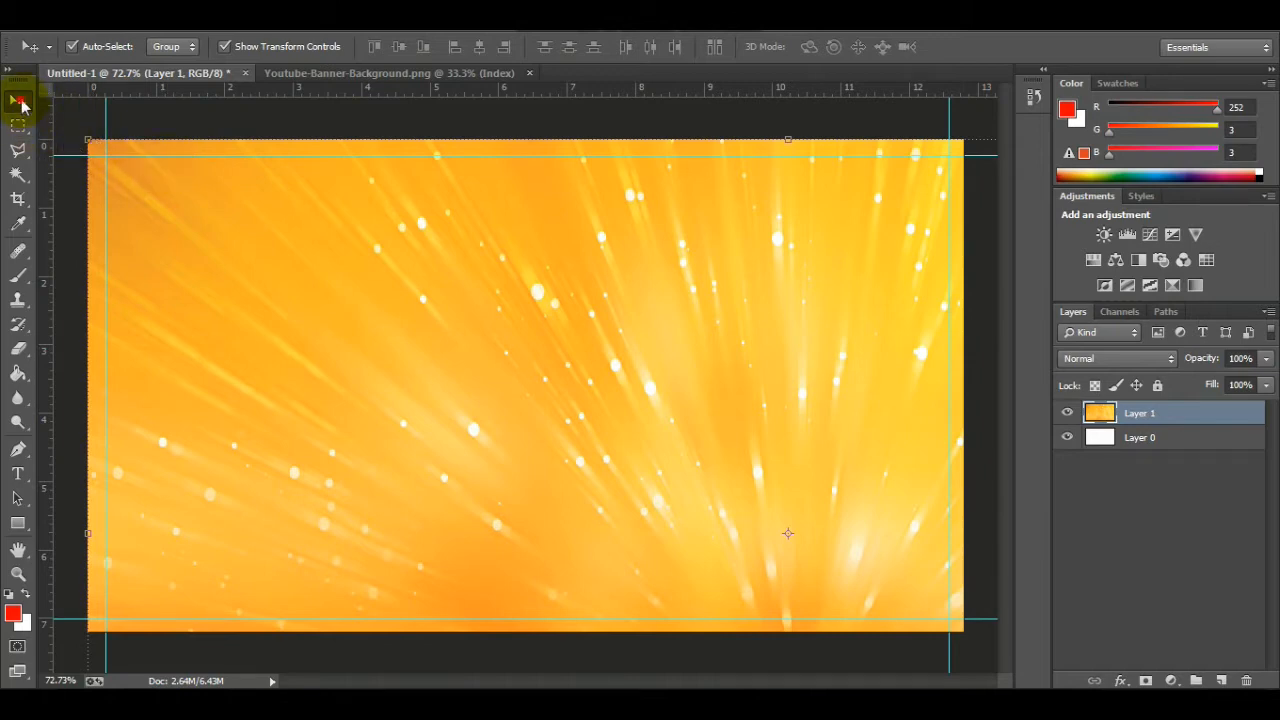
Scale and move the orange image to fill the area inside the guides, about 60.25% wide and 58.77% high, and apply the transformation
left_click_drag(88, 140, 170, 215)
left_click_drag(126, 178, 201, 270)
left_click_drag(346, 409, 249, 300)
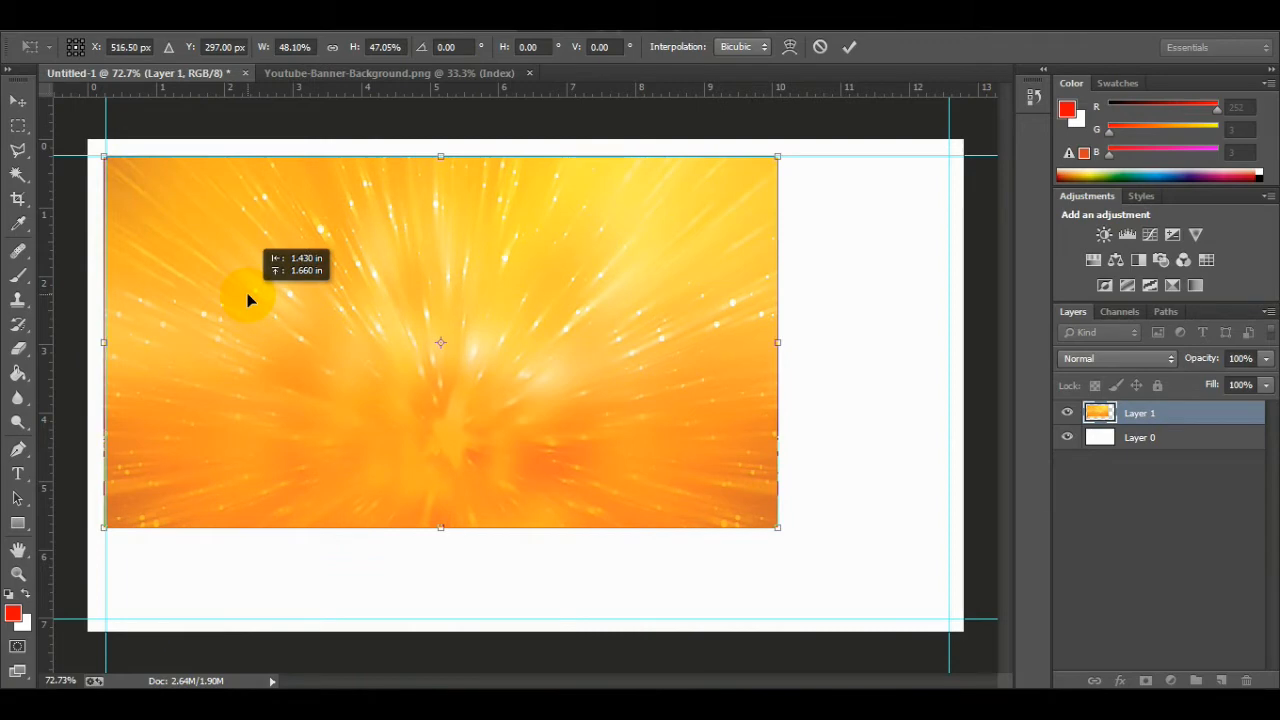
left_click_drag(778, 527, 950, 621)
left_click(18, 100)
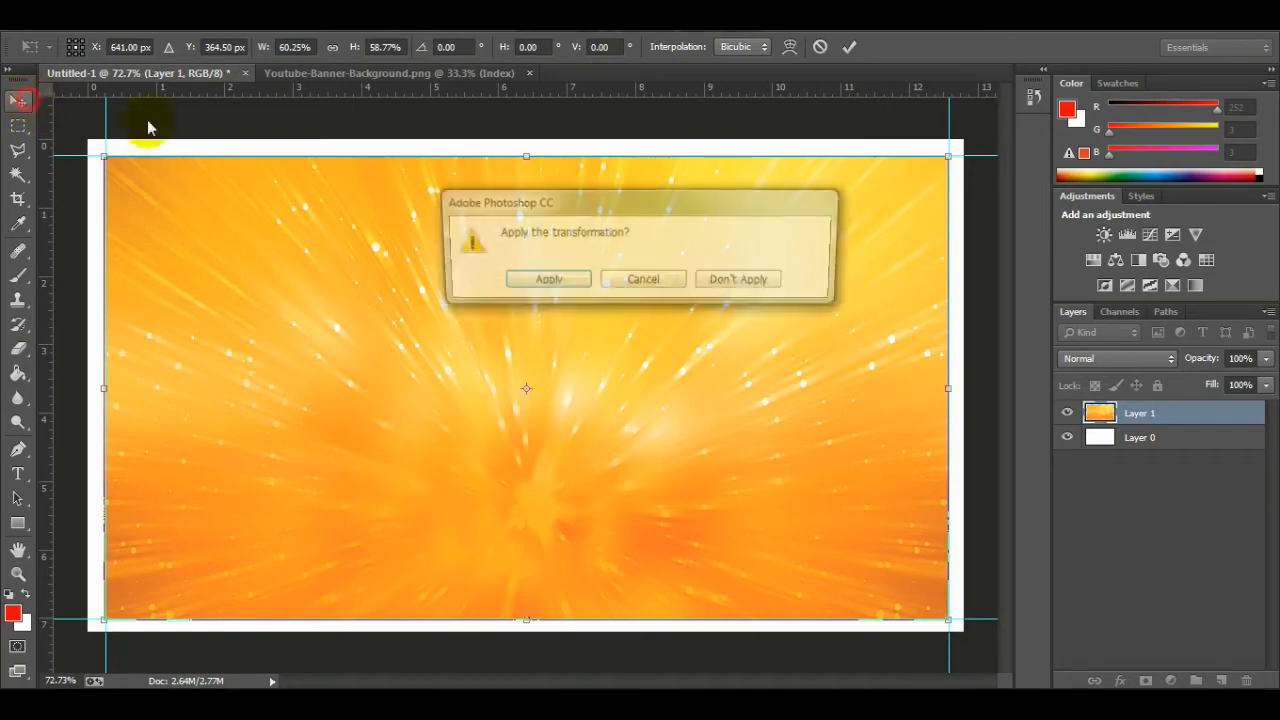
left_click(516, 279)
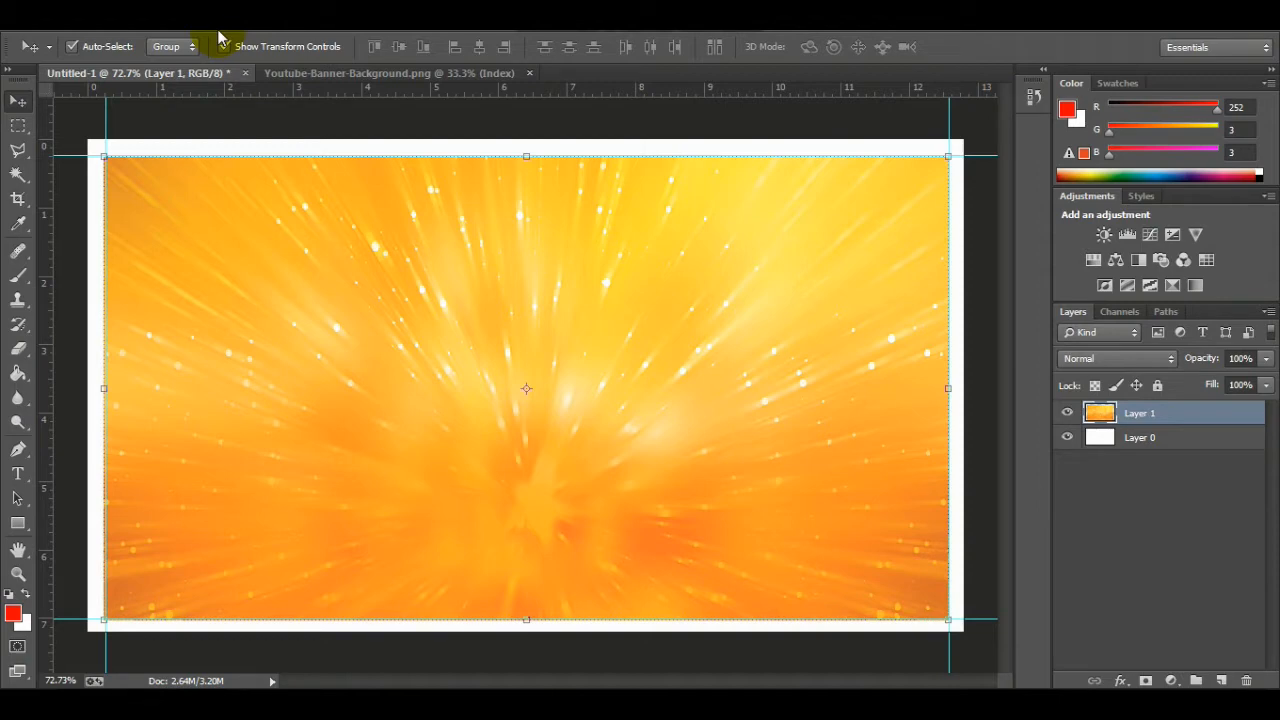
Apply a Gaussian Blur with a 6.8 pixel radius to the orange layer and close the Youtube-Banner-Background file
left_click(305, 33)
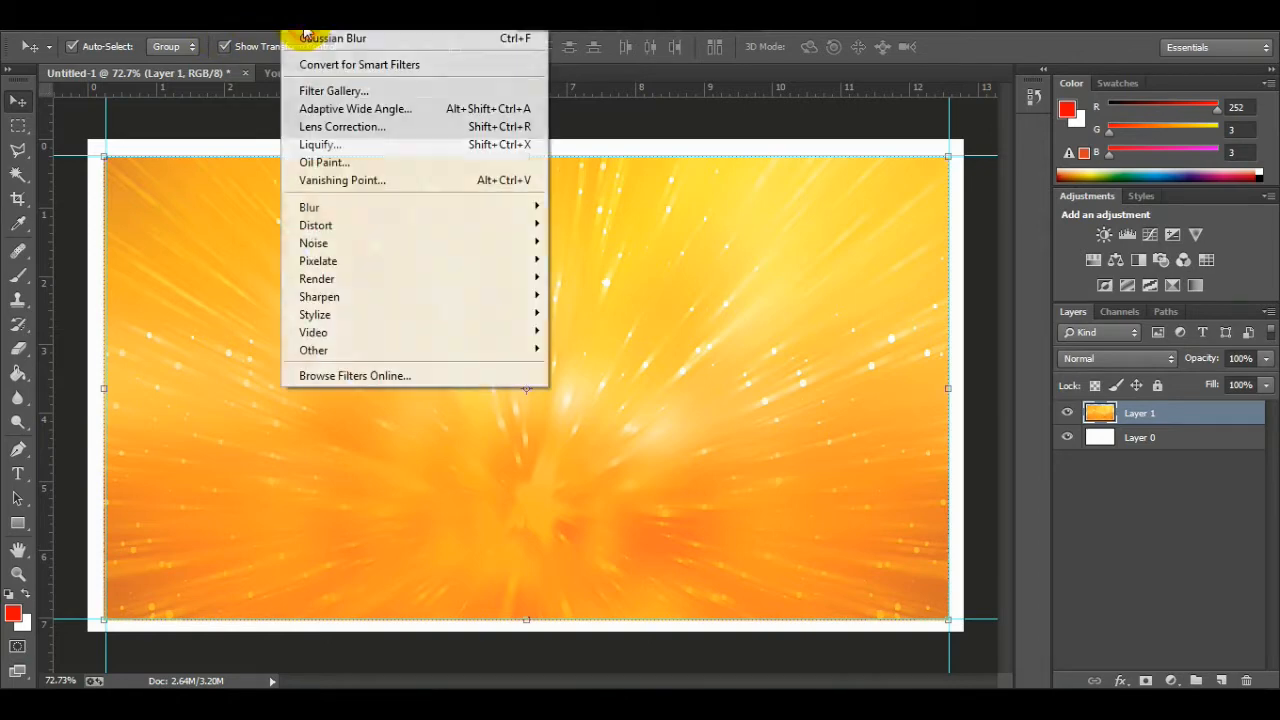
mouse_move(364, 214)
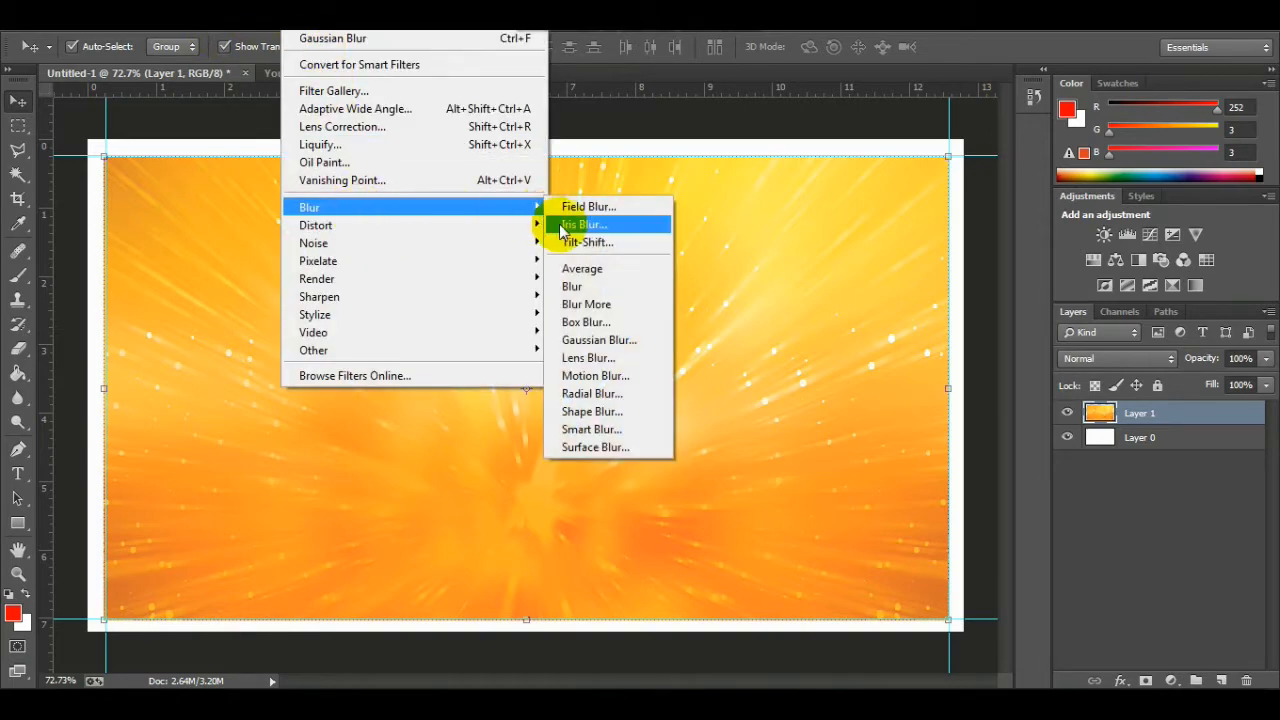
left_click(653, 346)
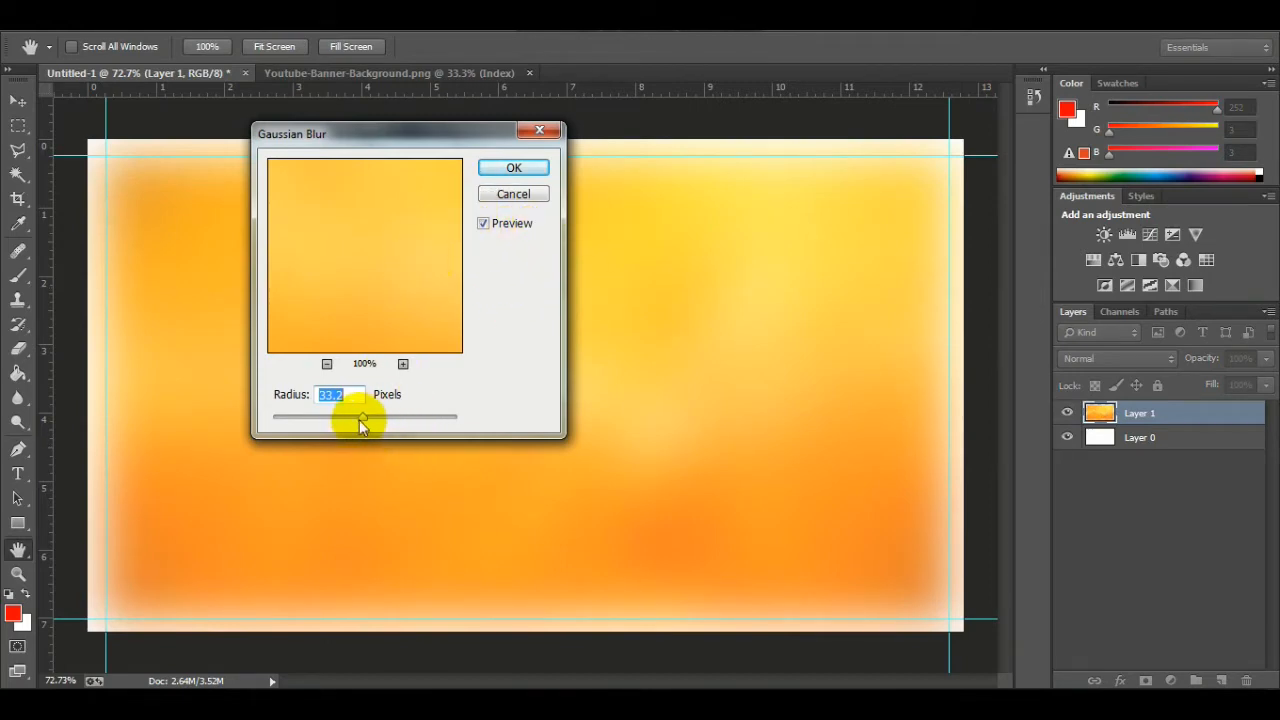
left_click_drag(362, 418, 332, 422)
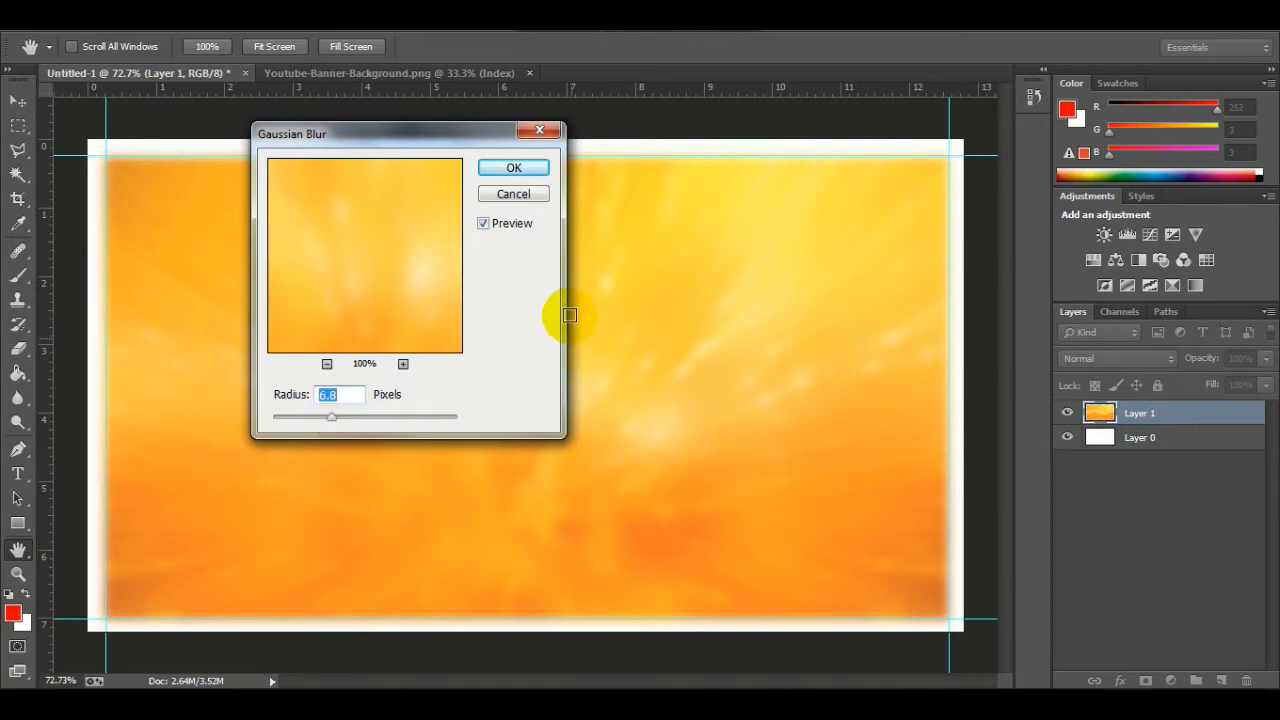
left_click(531, 166)
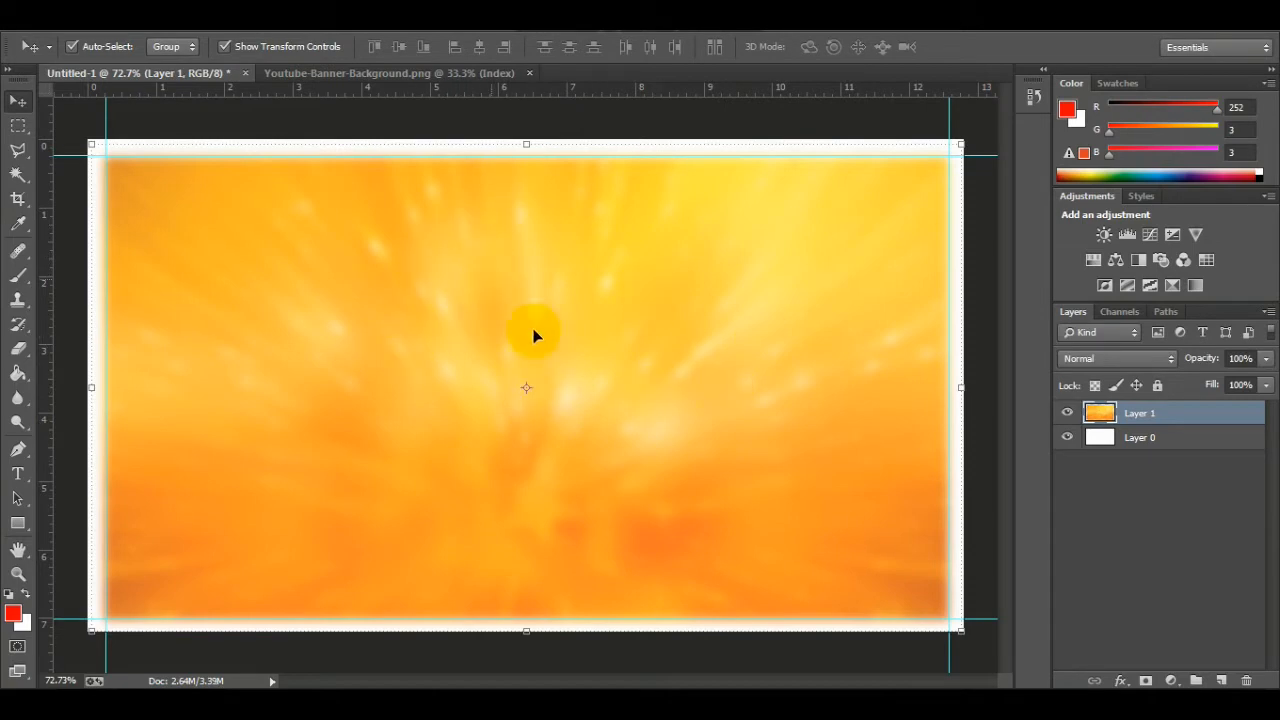
left_click(418, 302)
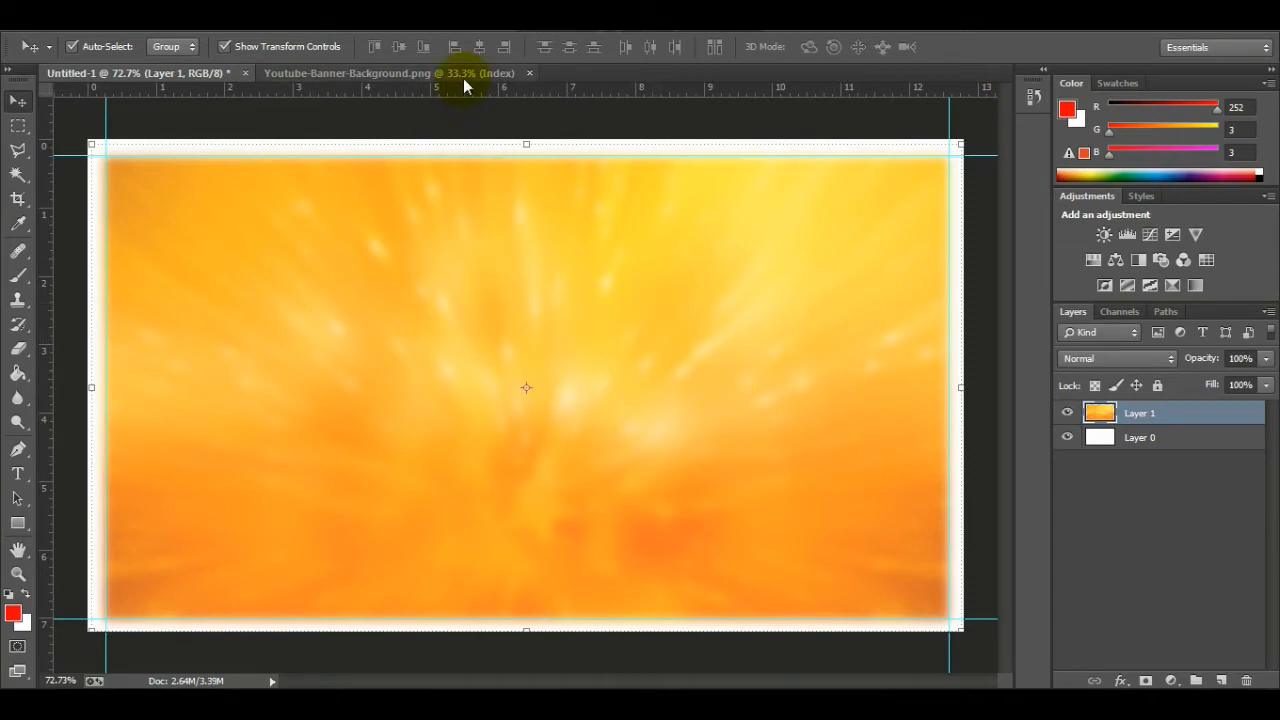
left_click(462, 76)
left_click(530, 73)
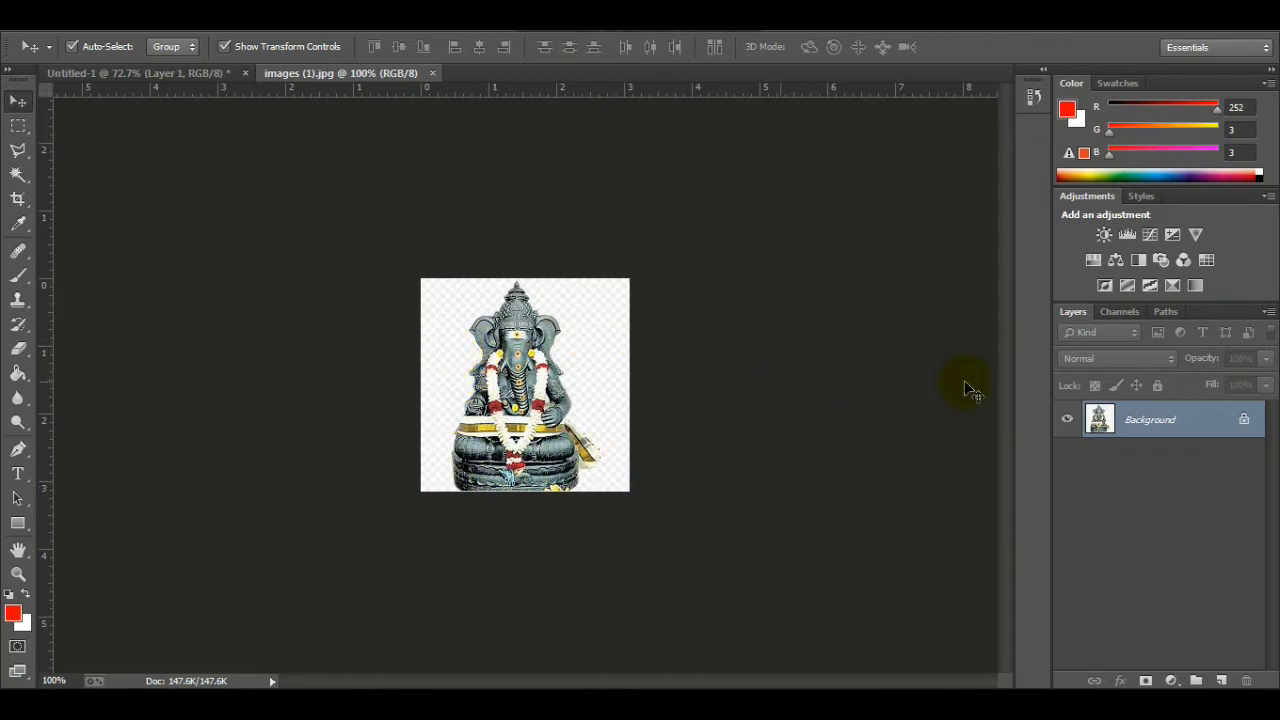
Unlock the background layer of images (1).jpg and erase the backdrop around the statue with the Magic Eraser at tolerance 32
left_click(1245, 428)
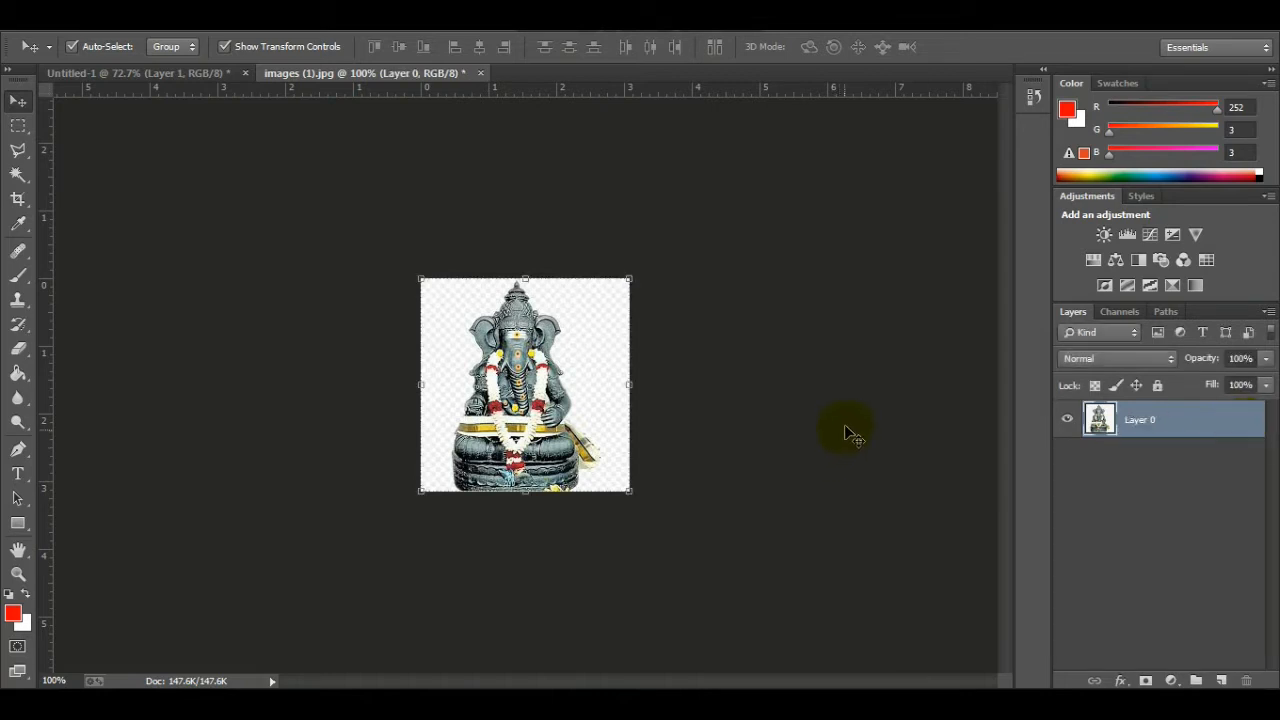
left_click(18, 352)
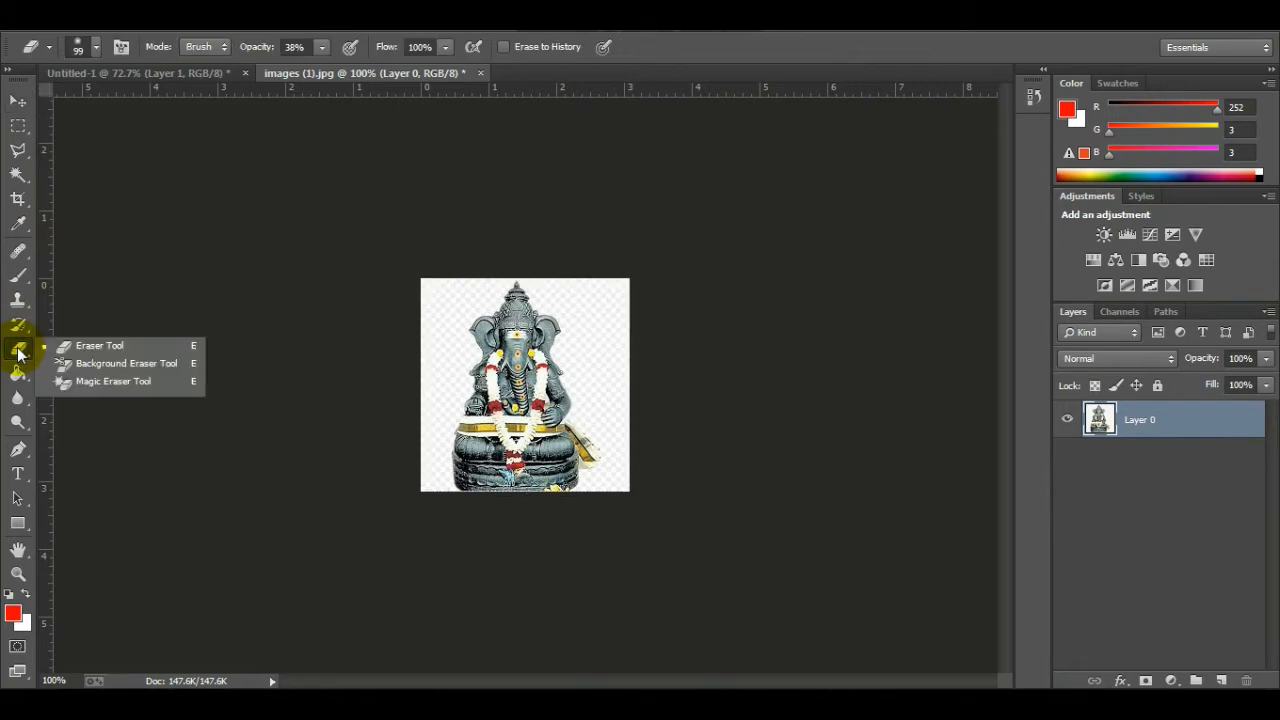
left_click(137, 384)
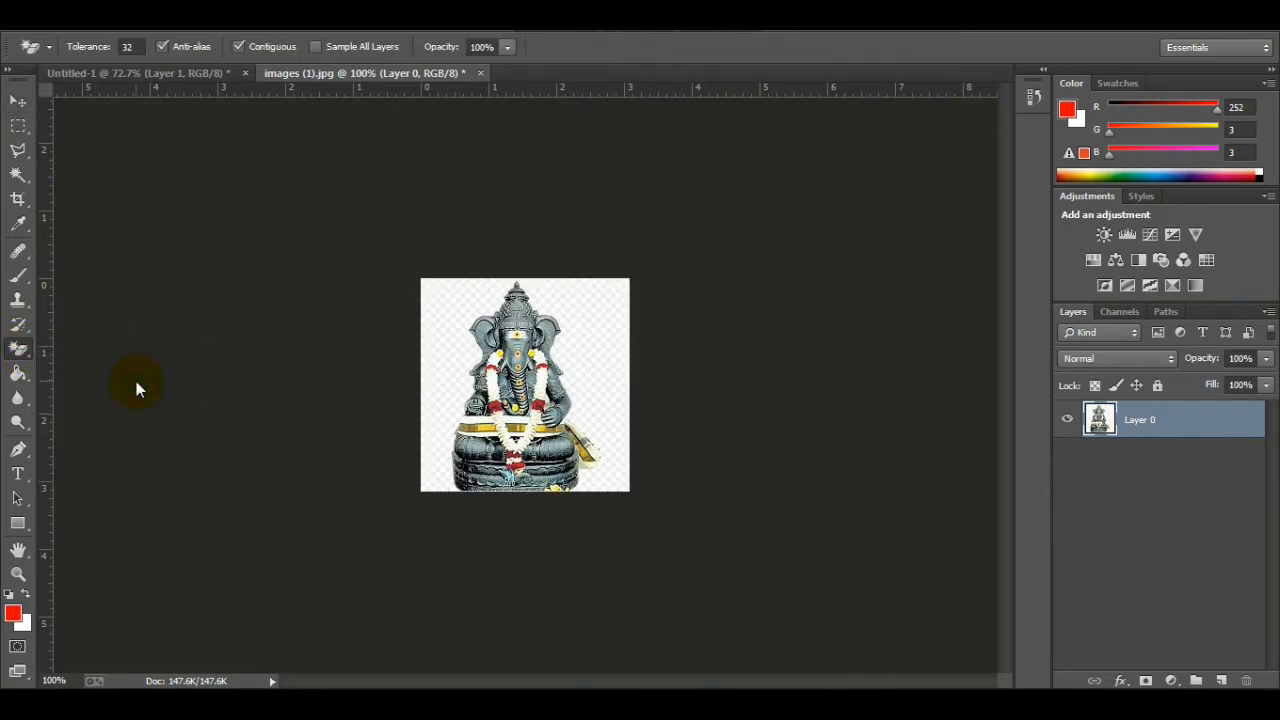
left_click(428, 322)
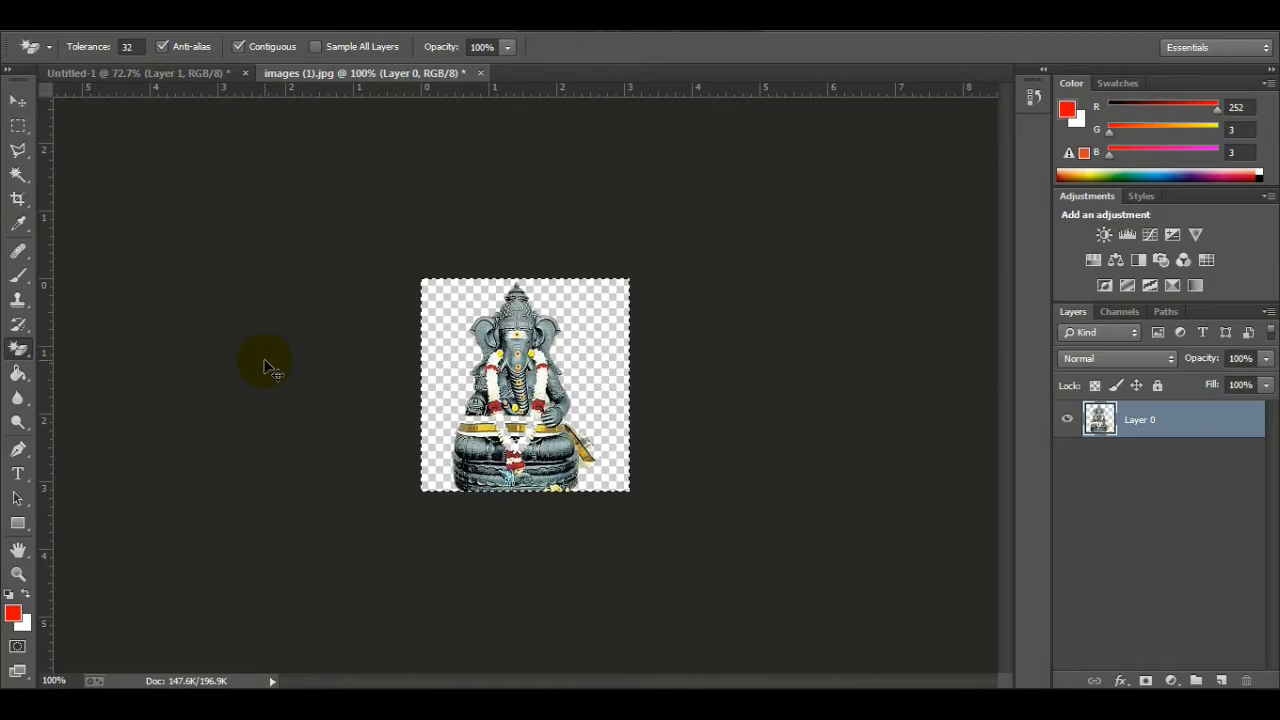
Paste the statue cutout into Untitled-1 and move it to the upper-left corner of the guides
left_click(171, 73)
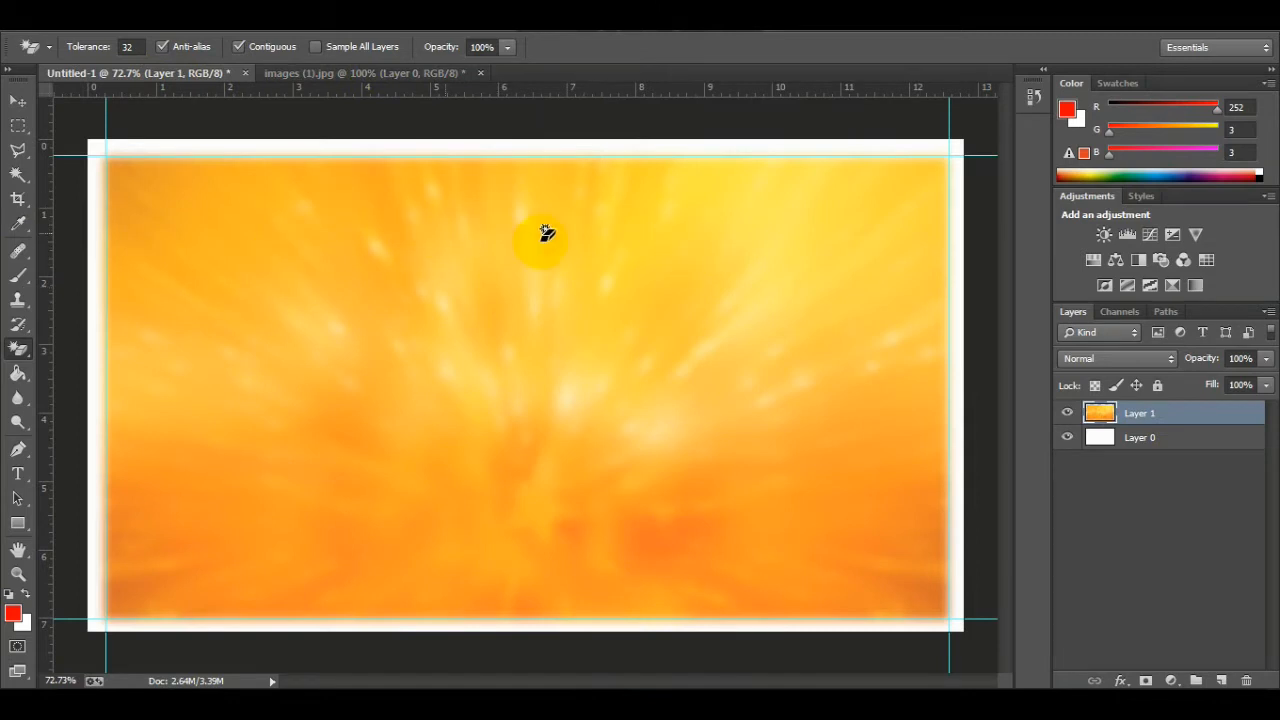
key("ctrl+v")
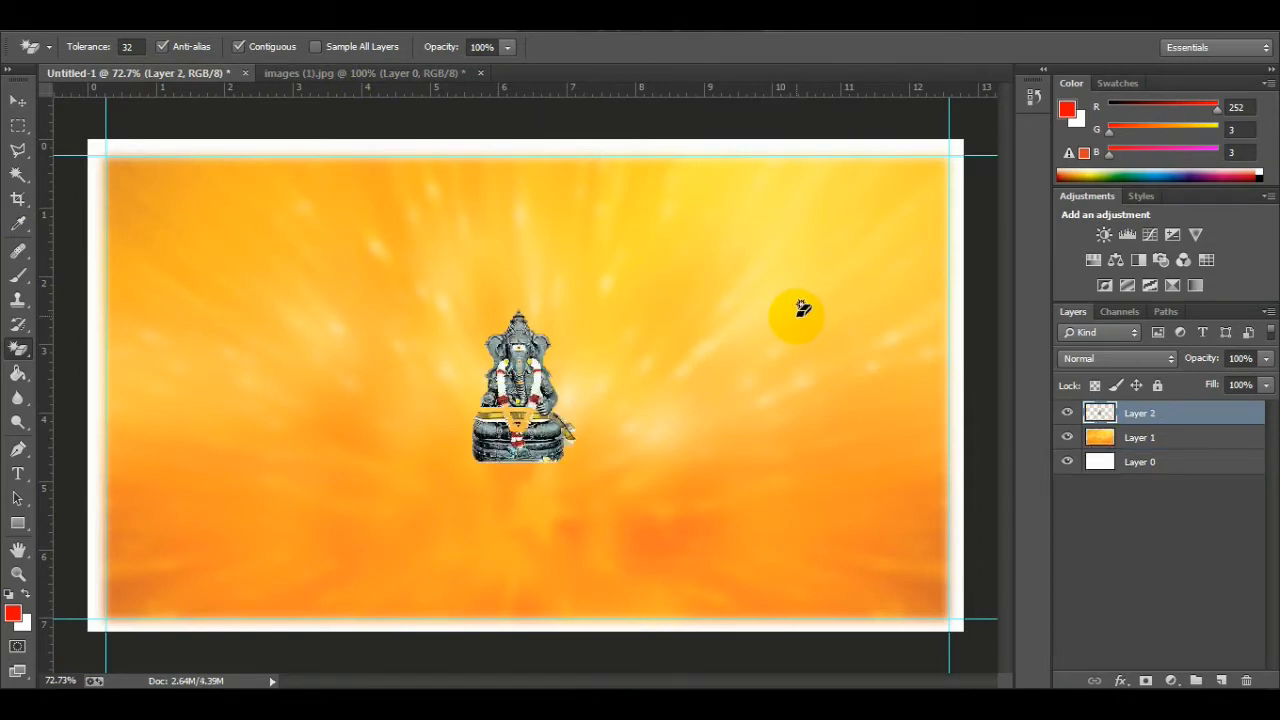
left_click(18, 101)
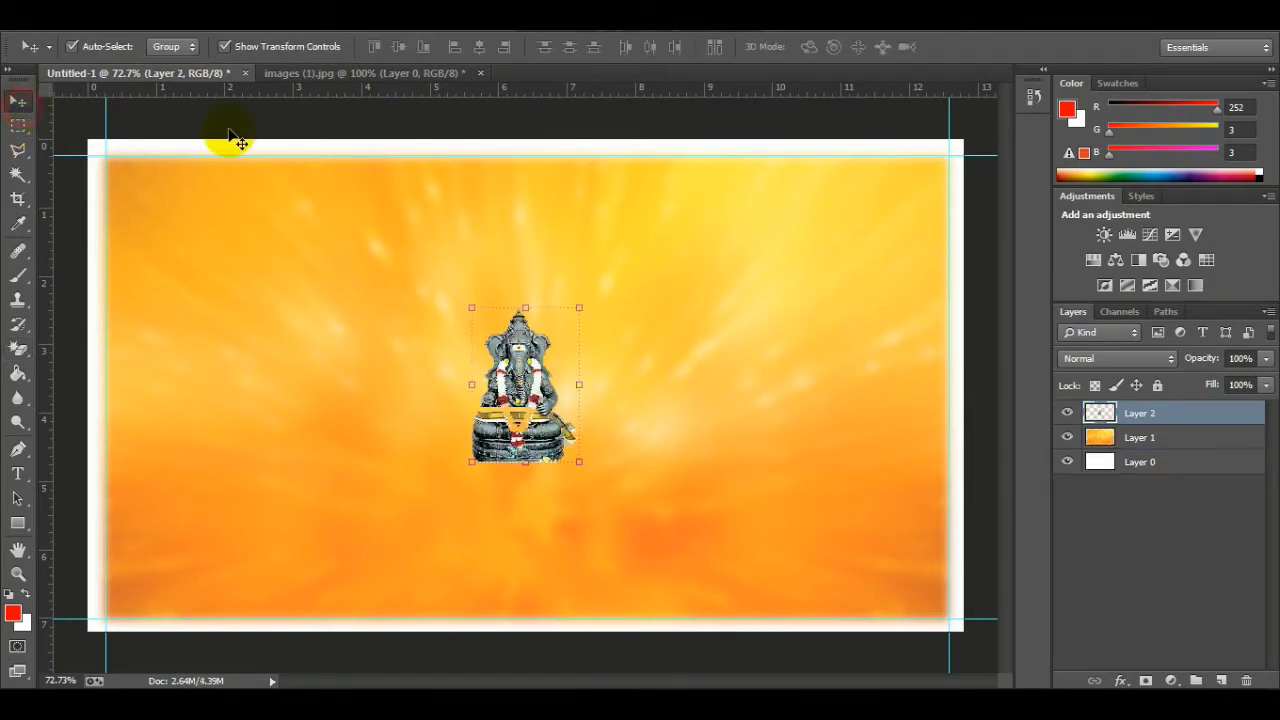
left_click_drag(515, 350, 158, 217)
Scale the statue to 99.37% width and 76.89% height, nudge it up slightly, apply the transformation and leave Layer 2 selected
key("ctrl+t")
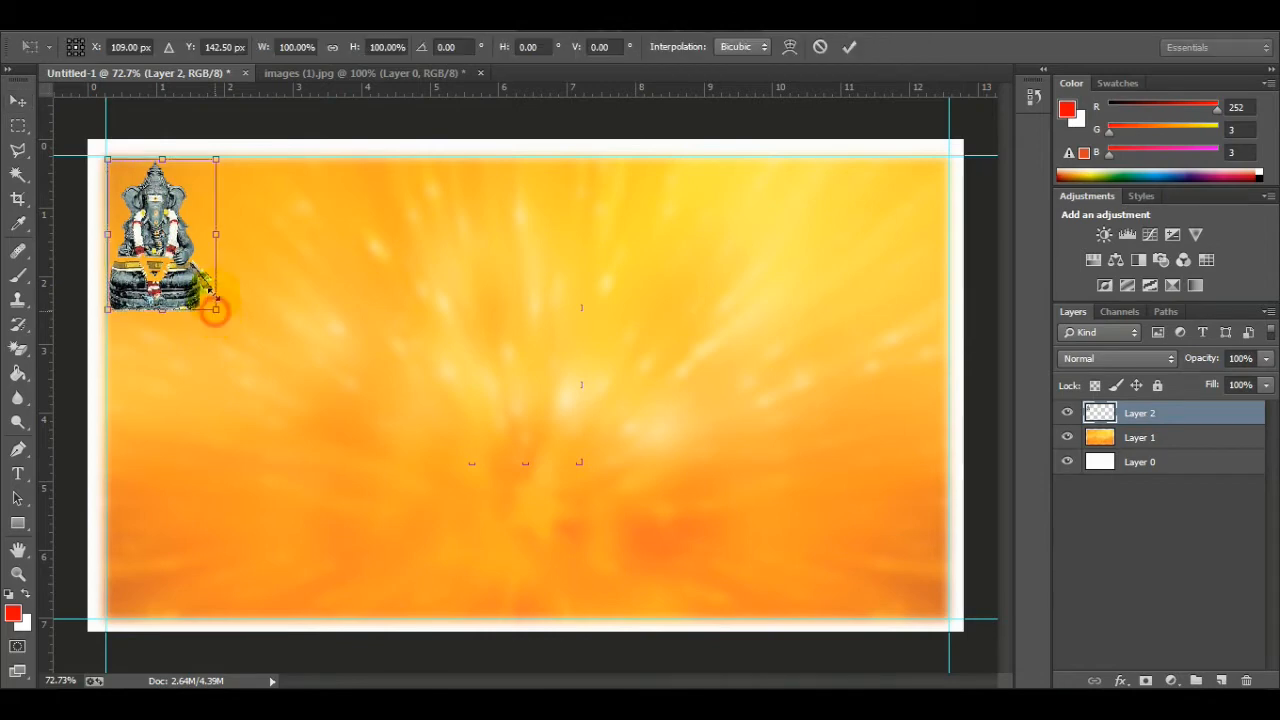
left_click_drag(214, 306, 216, 277)
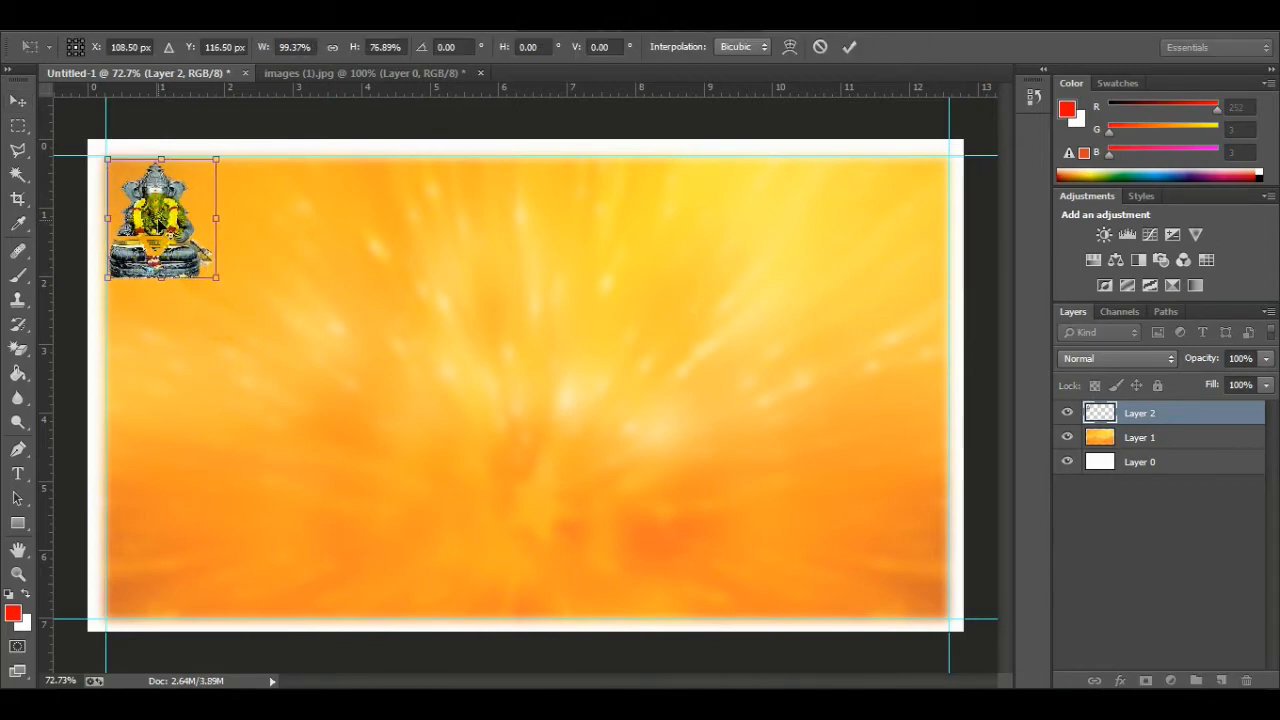
key("Up")
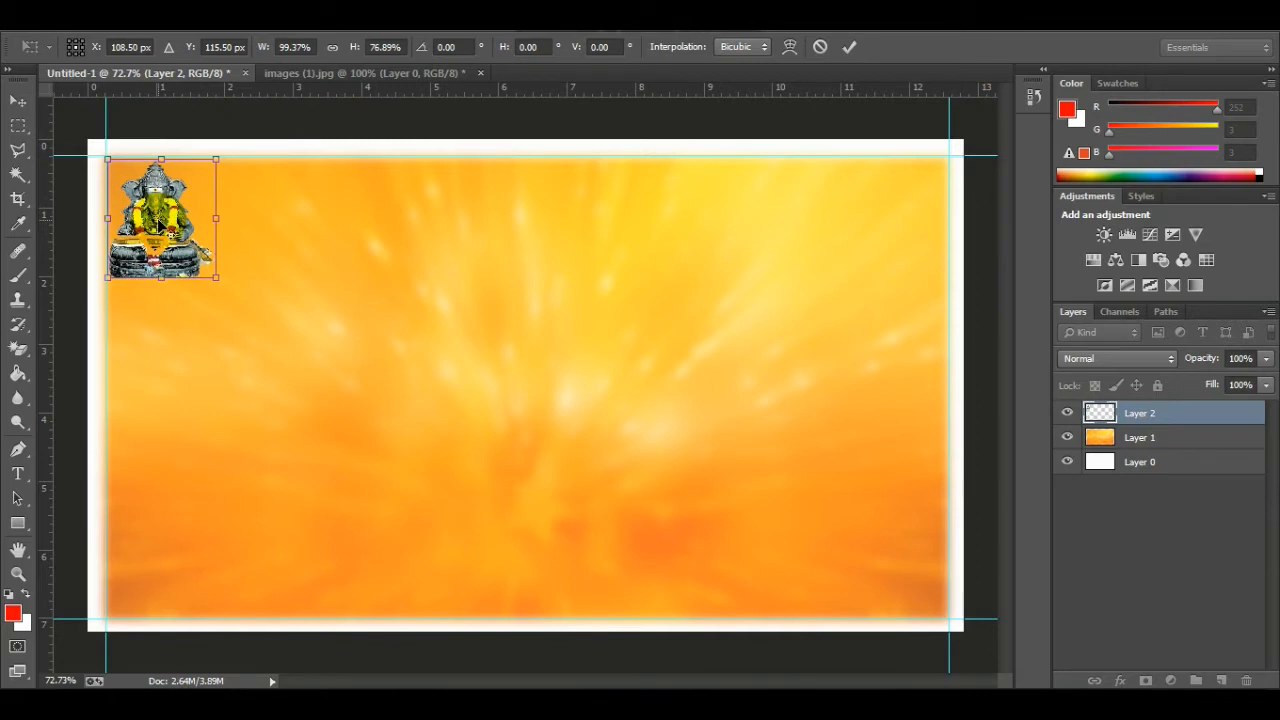
left_click(16, 103)
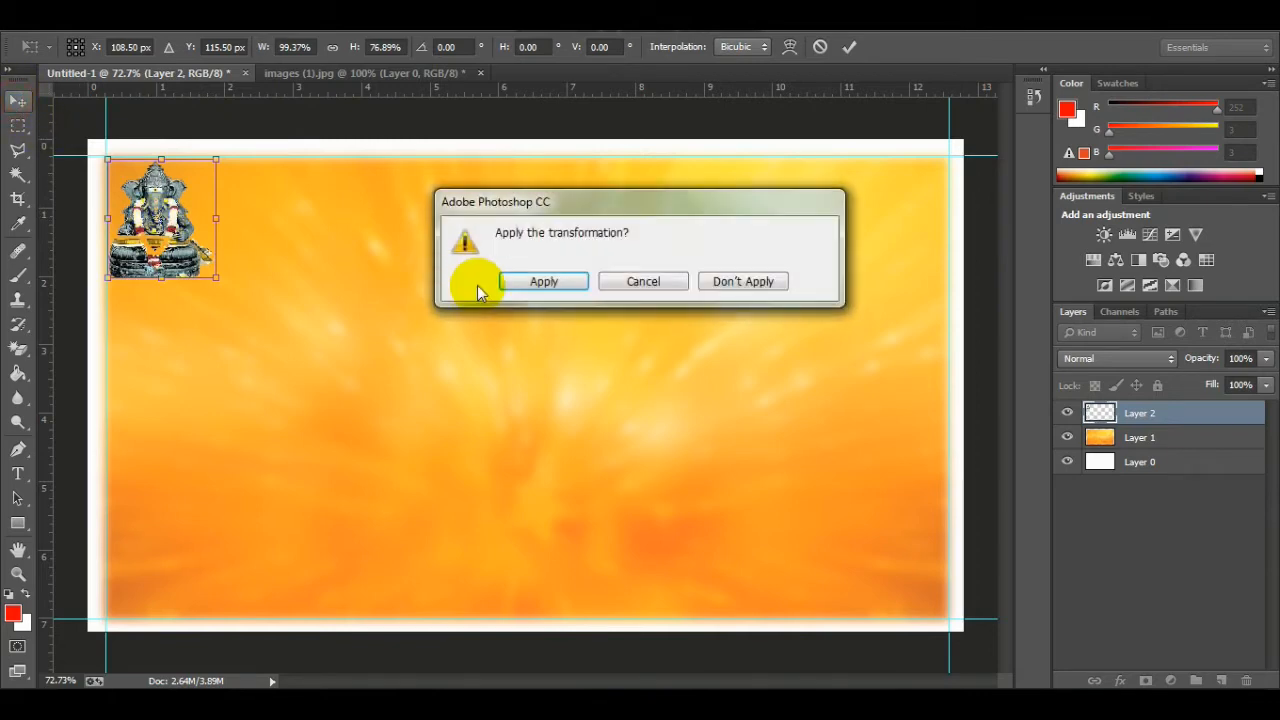
left_click(533, 282)
left_click(371, 443)
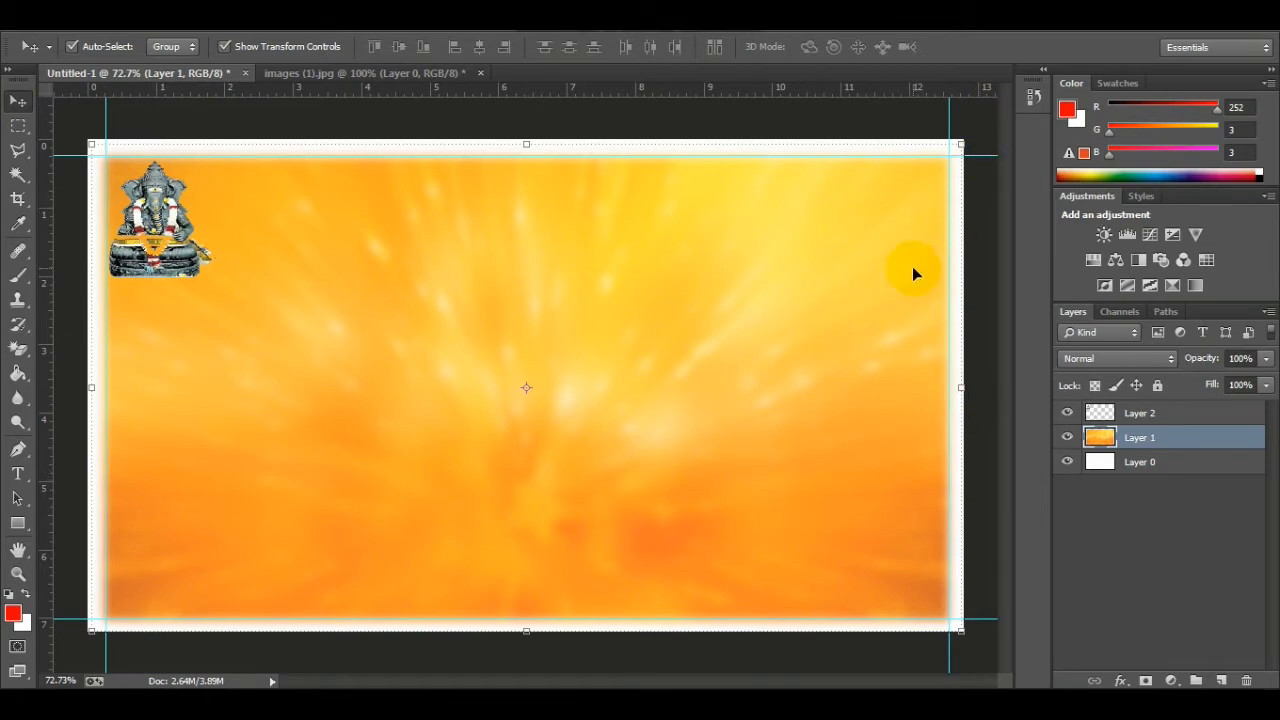
left_click(1195, 418)
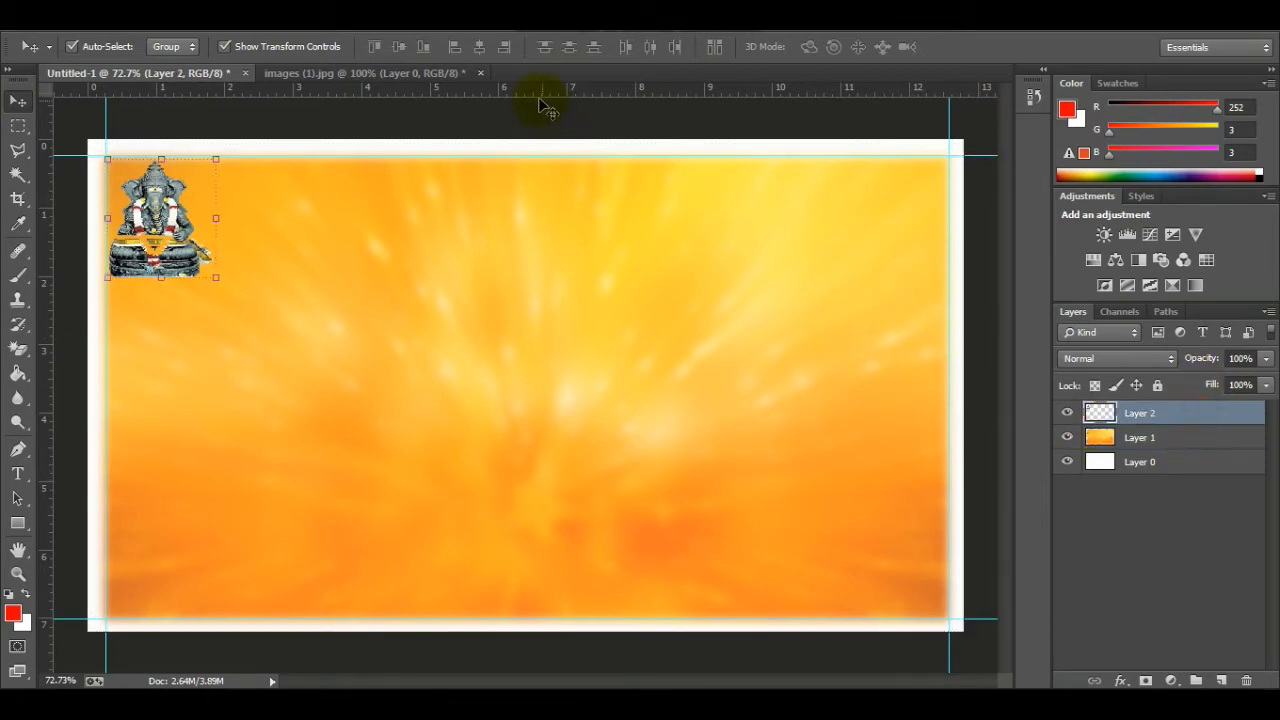
left_click(443, 75)
left_click(481, 73)
left_click(620, 281)
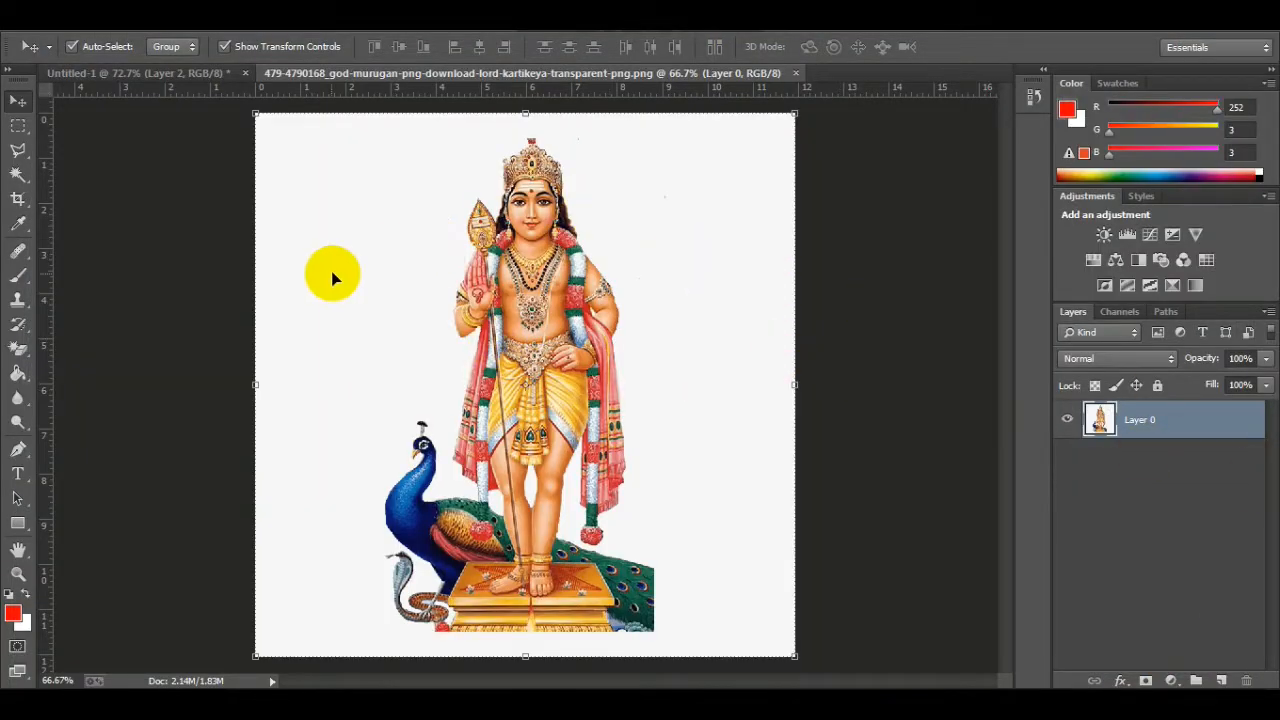
Erase the white backdrop around the Murugan figure with the Magic Eraser at tolerance 32 and paste the cutout into Untitled-1
left_click(18, 358)
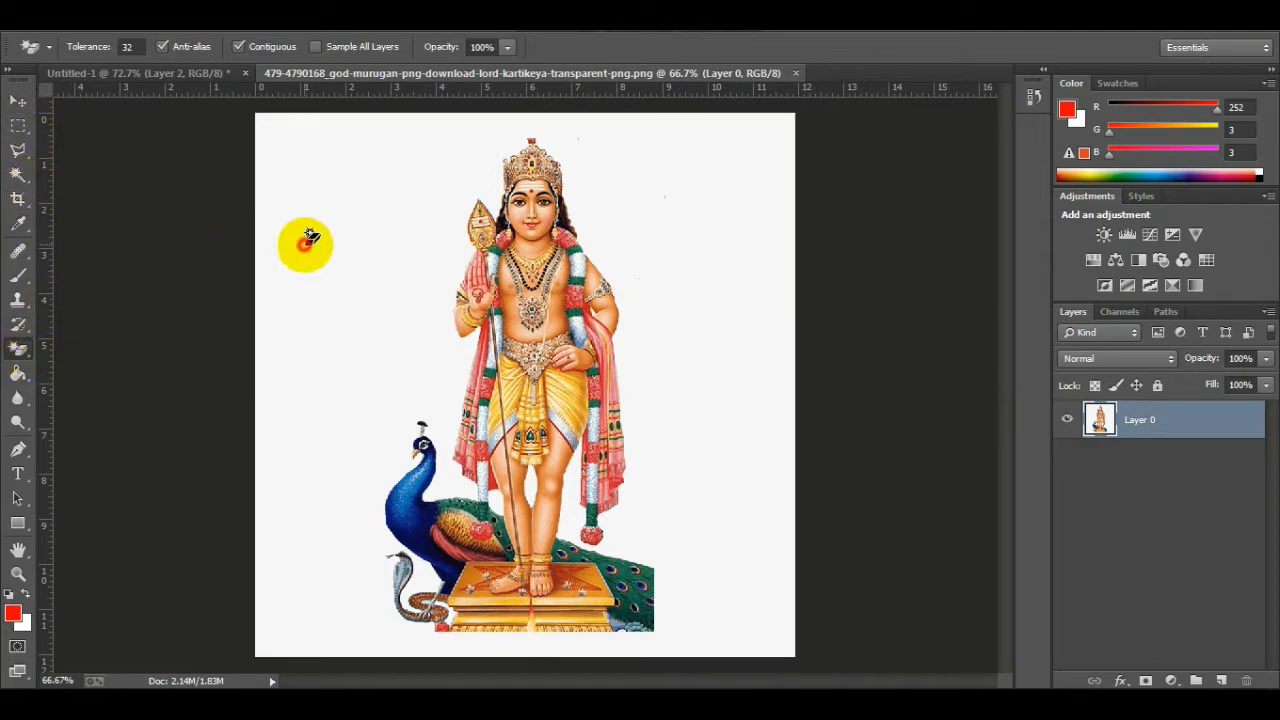
left_click(306, 240)
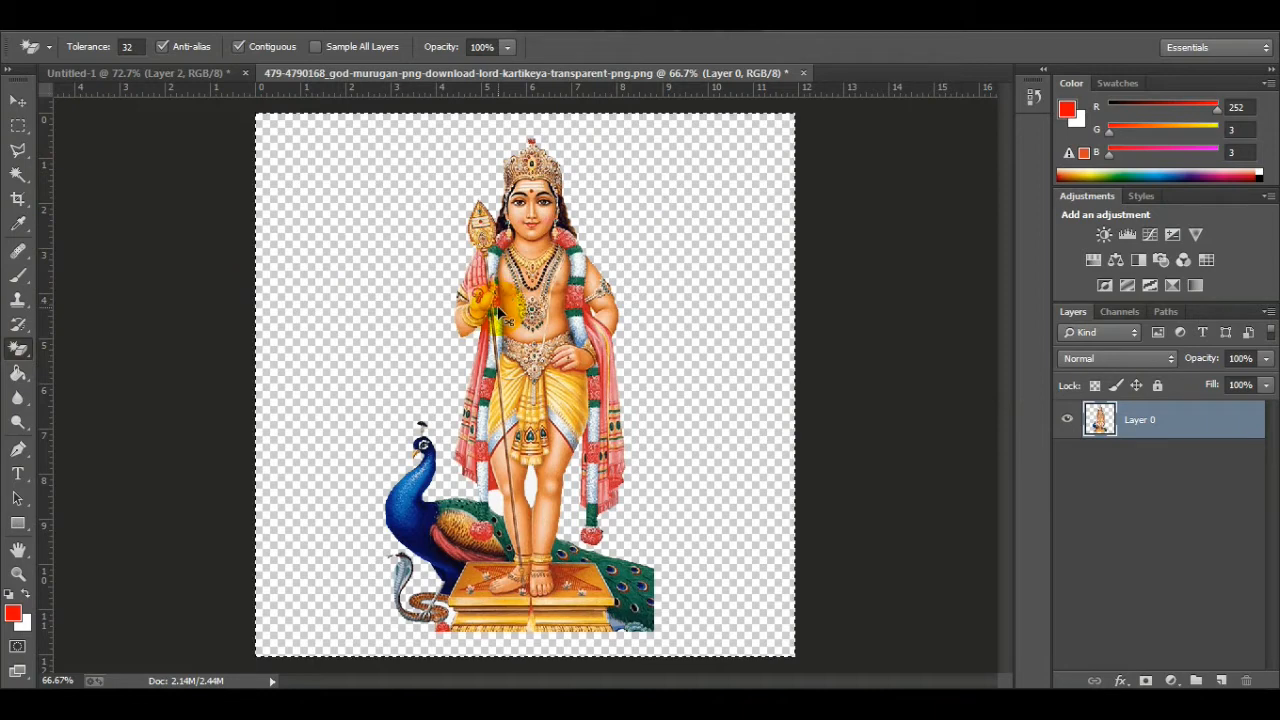
left_click(180, 75)
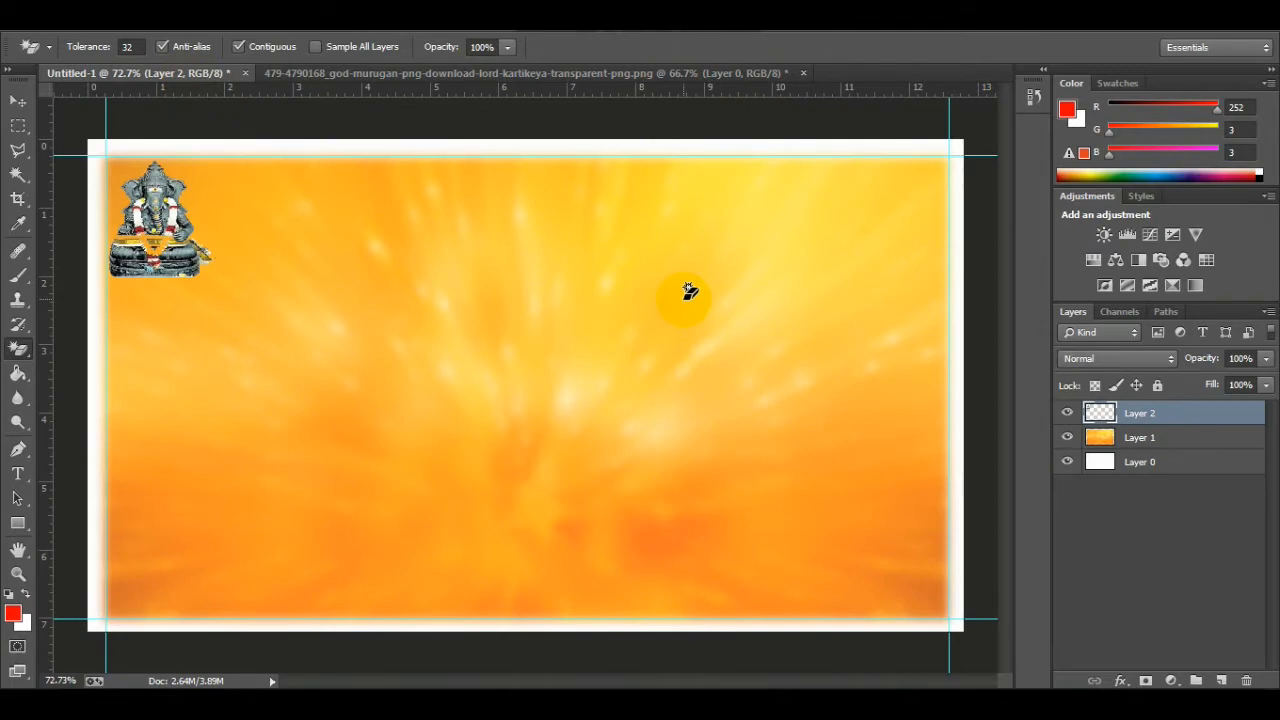
key("ctrl+v")
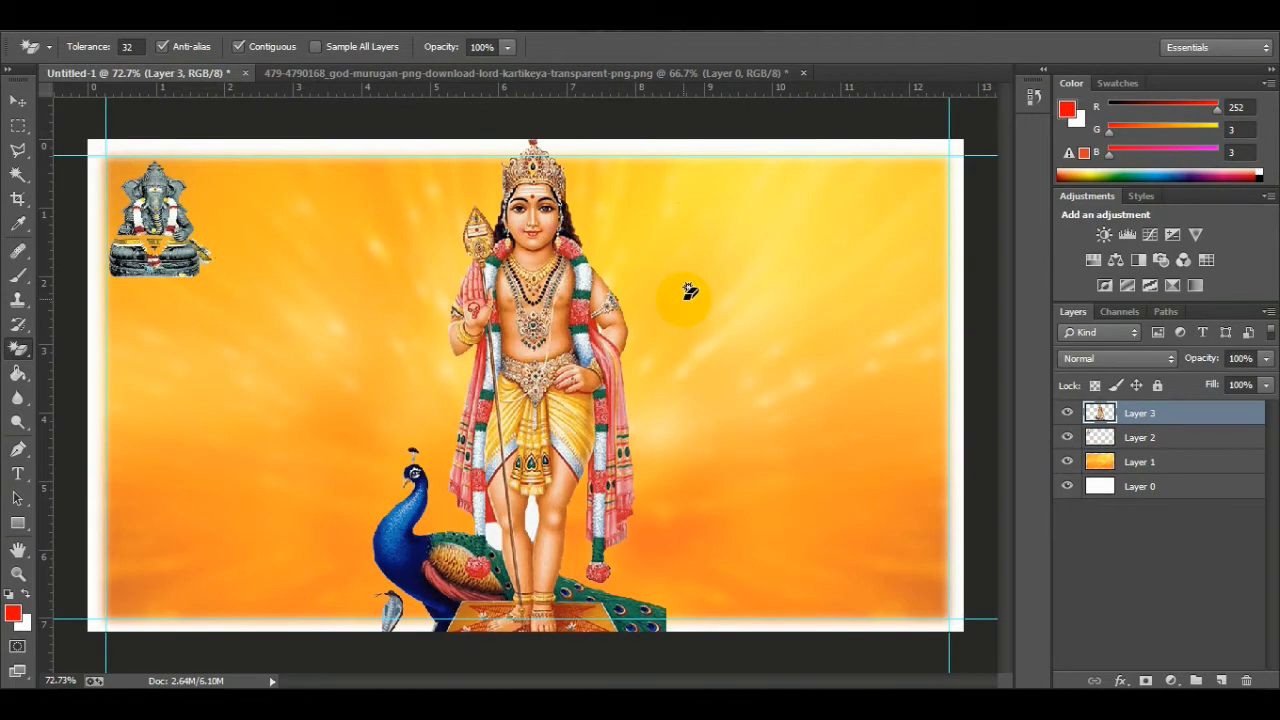
Scale the Murugan cutout to 29.15% width and 18.93% height in the upper-right corner of the guides and apply the transformation
left_click(19, 102)
left_click_drag(381, 143, 453, 481)
left_click_drag(609, 550, 632, 248)
left_click_drag(488, 229, 630, 373)
left_click_drag(743, 381, 922, 219)
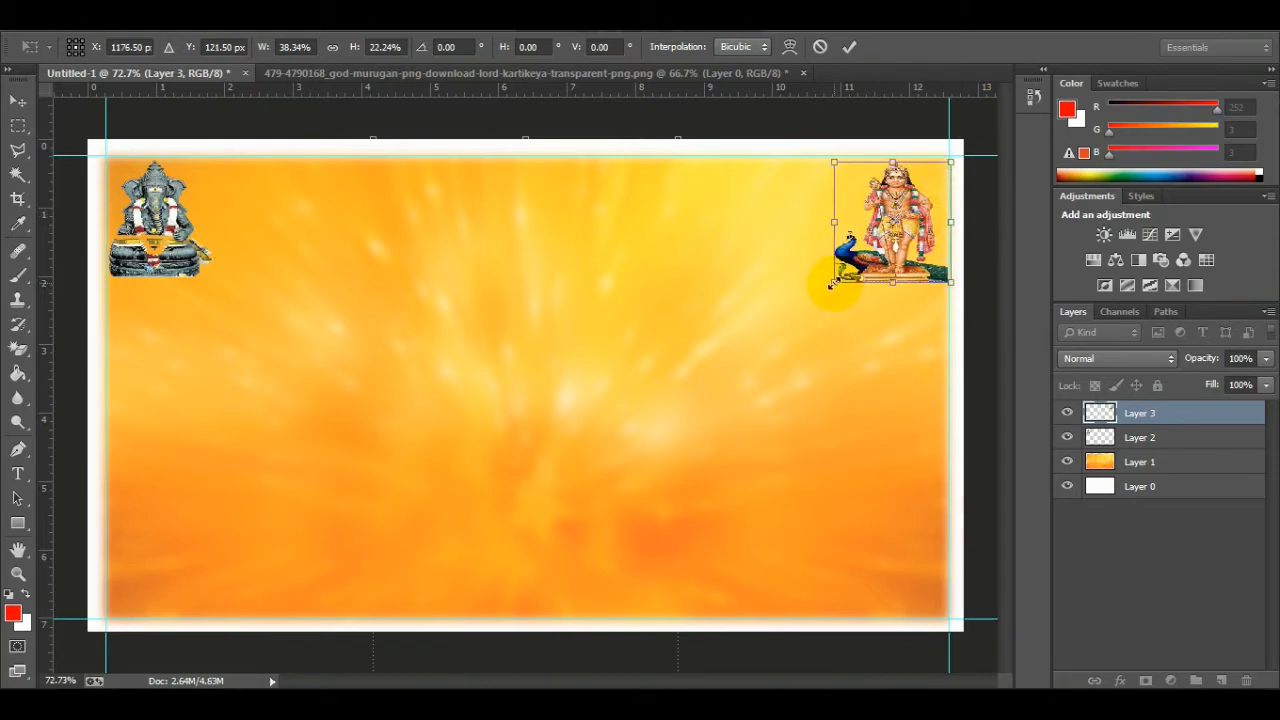
left_click_drag(834, 282, 860, 264)
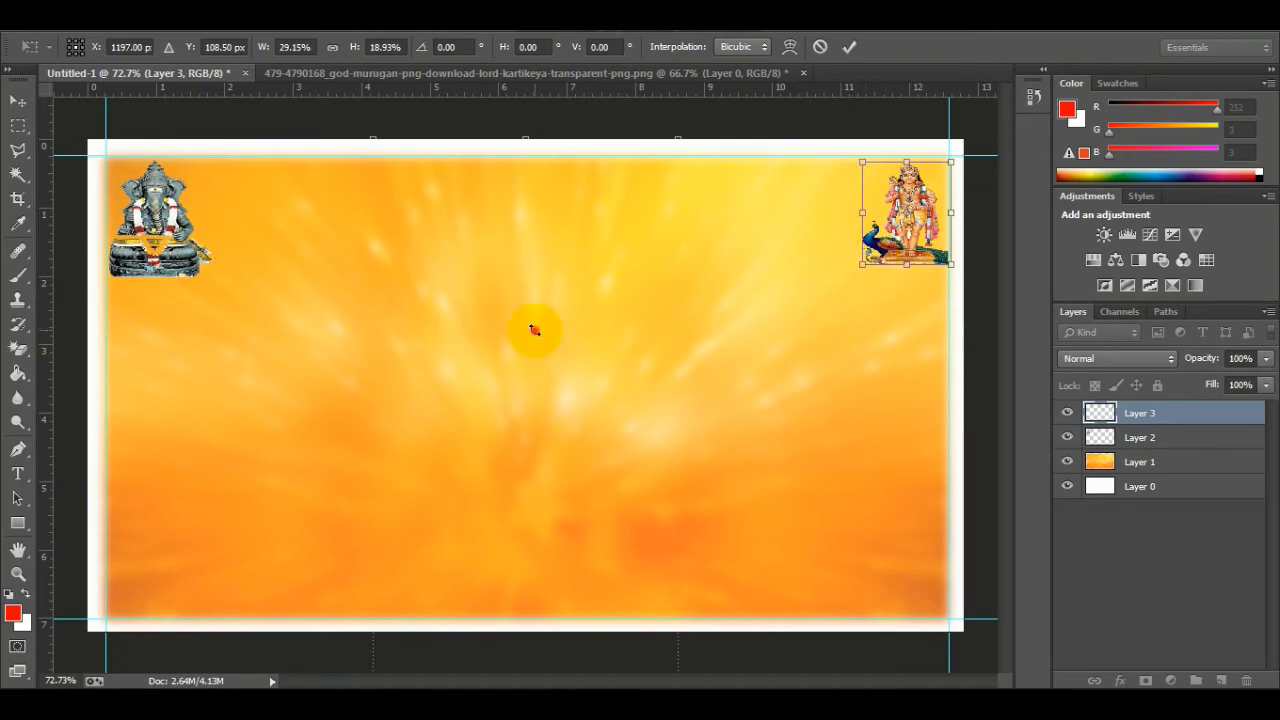
left_click(17, 101)
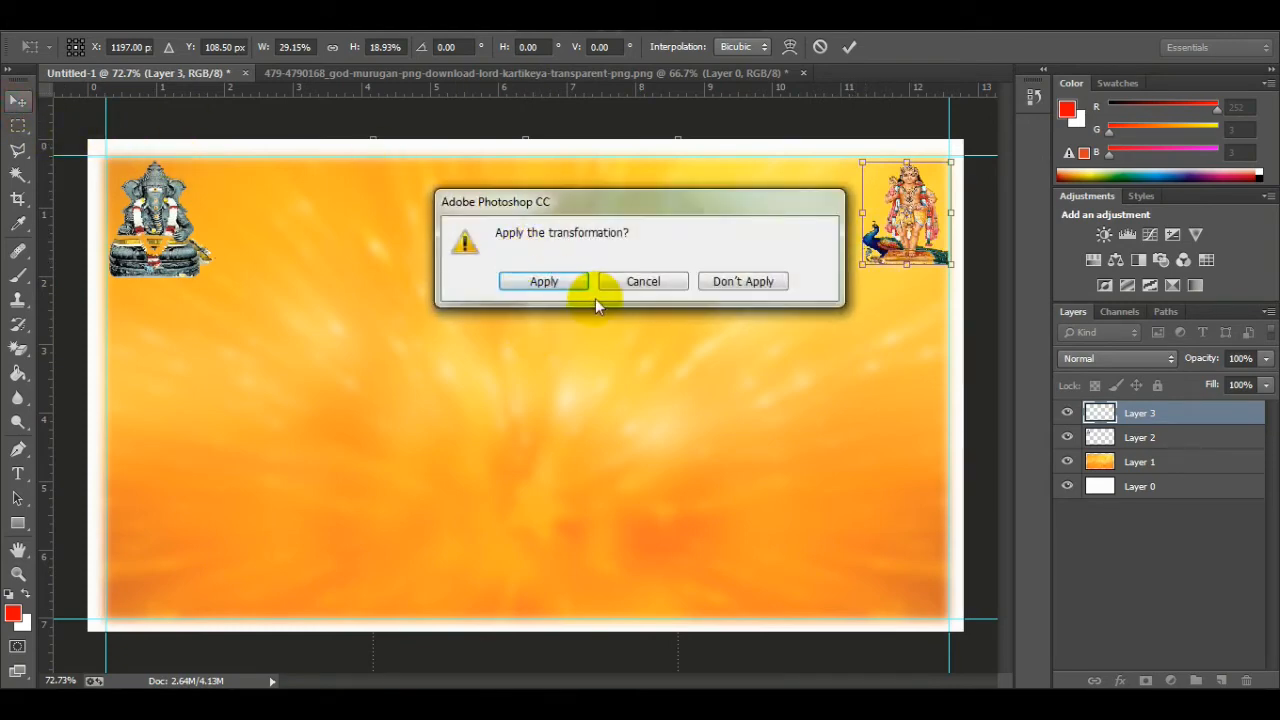
left_click(566, 281)
left_click(586, 400)
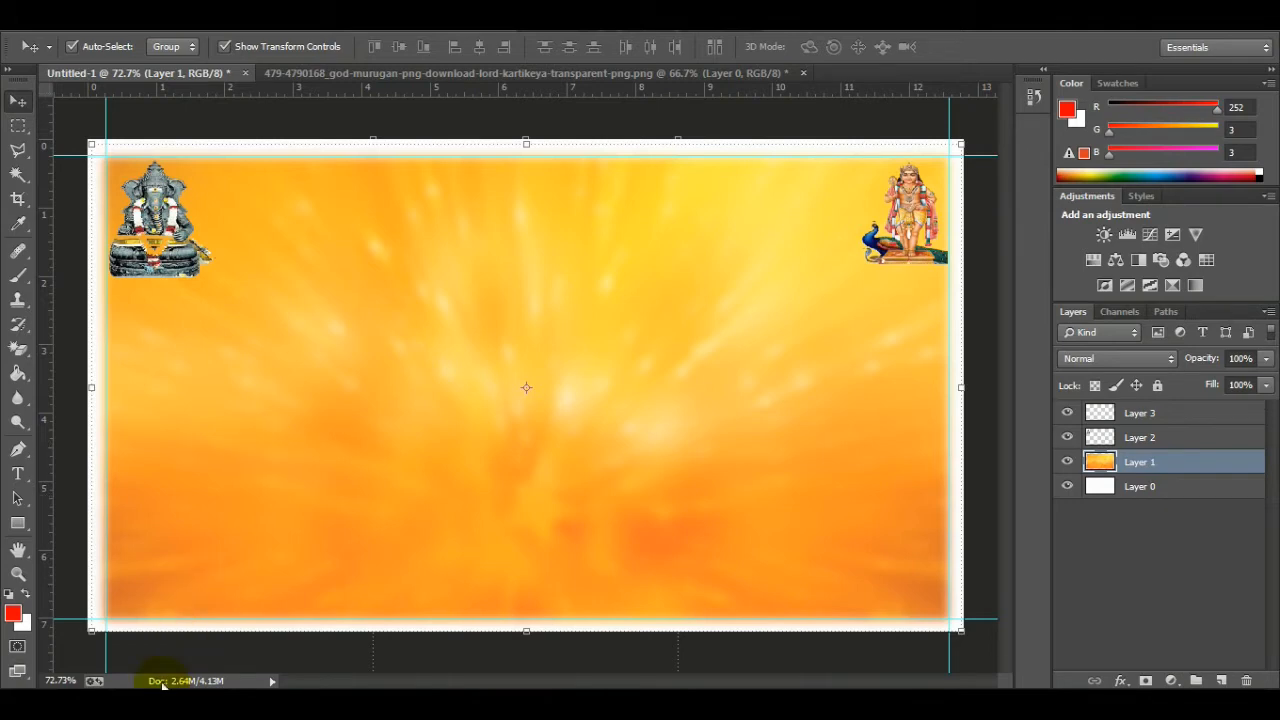
left_click(524, 78)
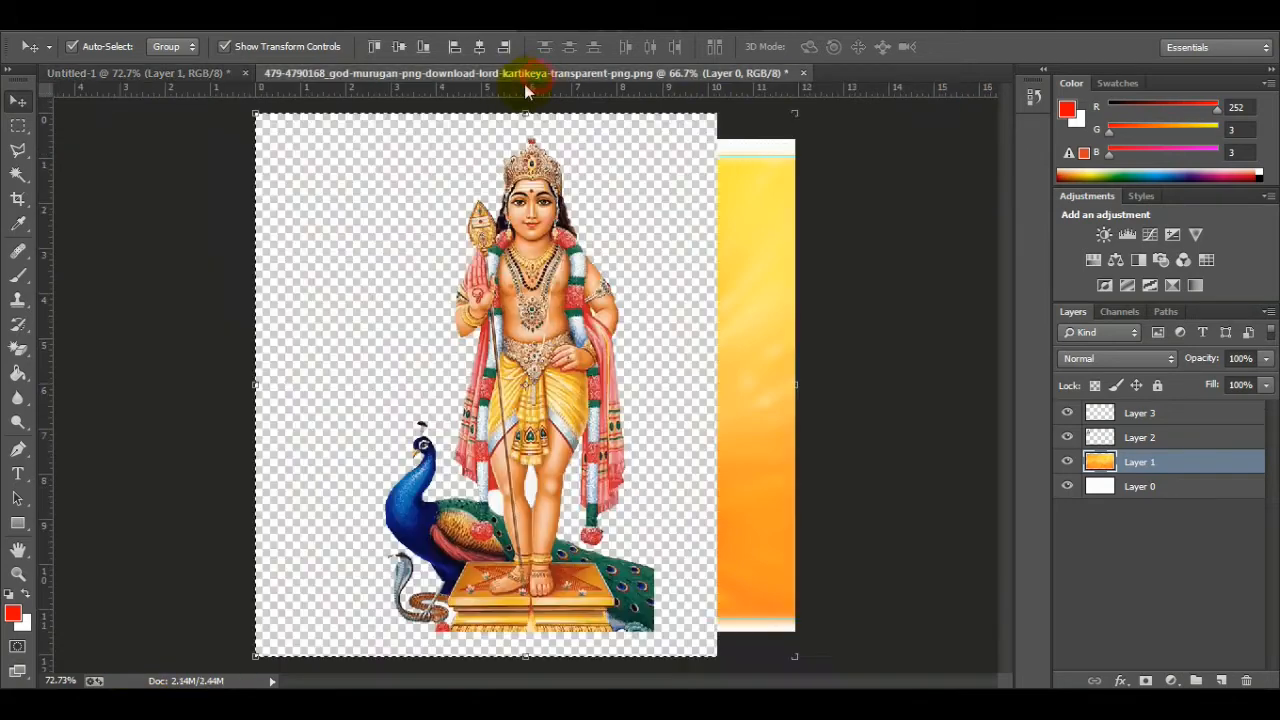
left_click(802, 74)
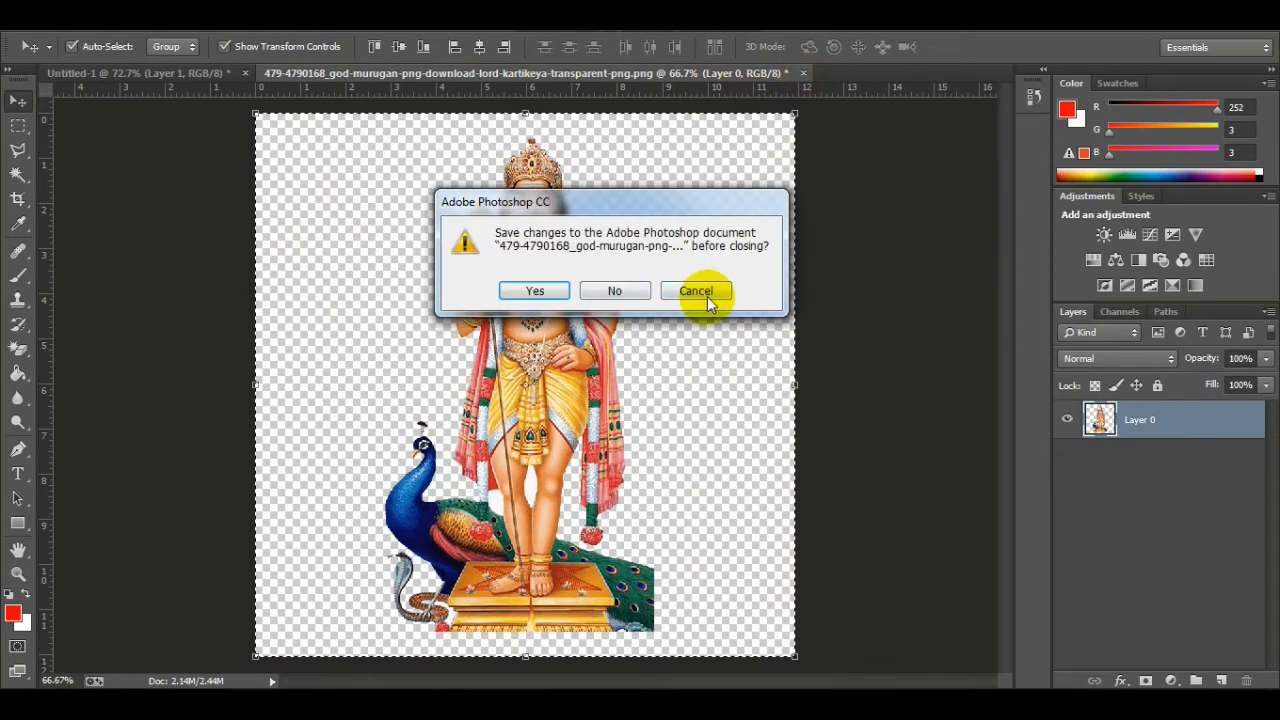
left_click(620, 288)
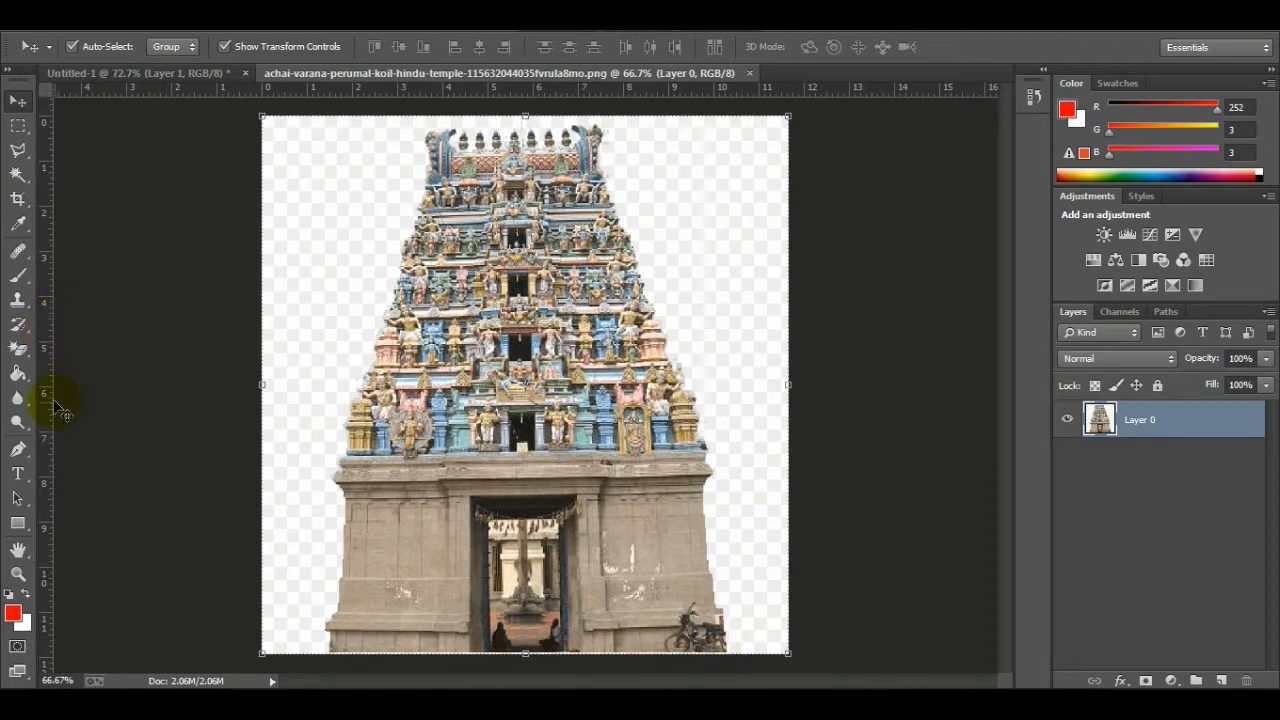
Crop the temple image from below to remove the strip with the people and the motorbike
left_click(19, 197)
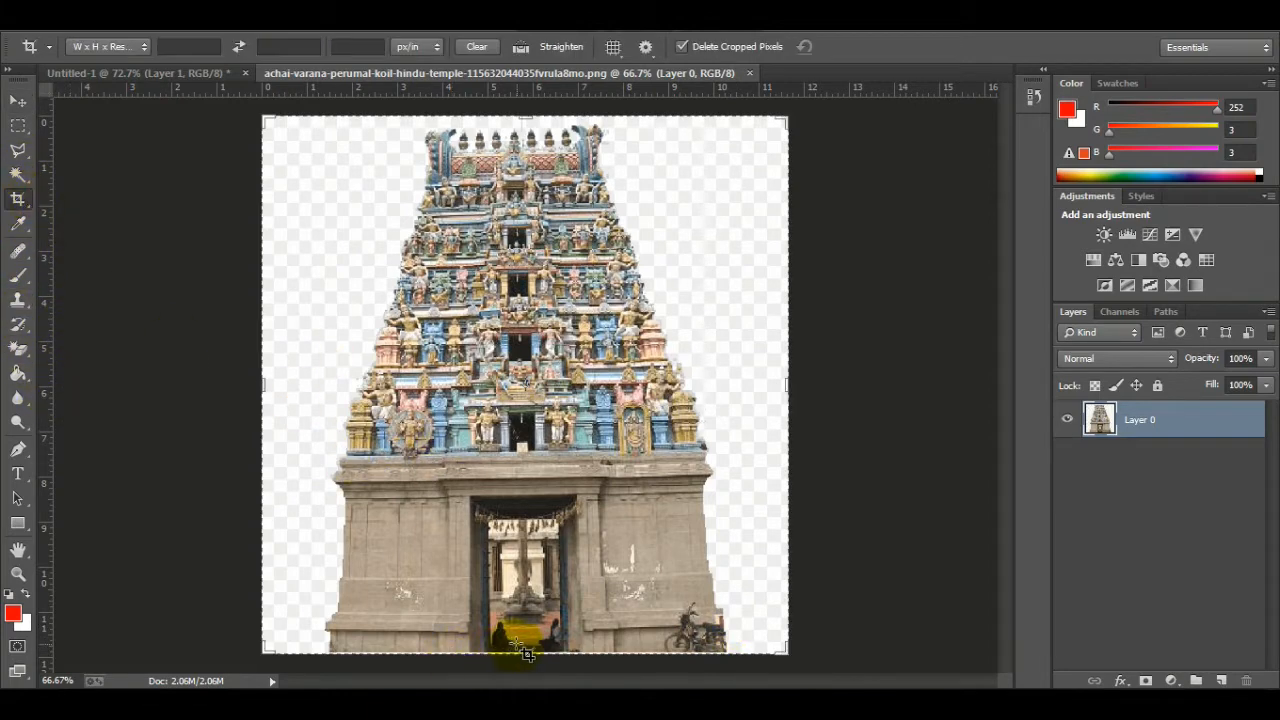
mouse_move(521, 651)
left_mouse_down()
mouse_move(514, 606)
mouse_move(517, 636)
mouse_move(531, 626)
left_mouse_up()
key("Return")
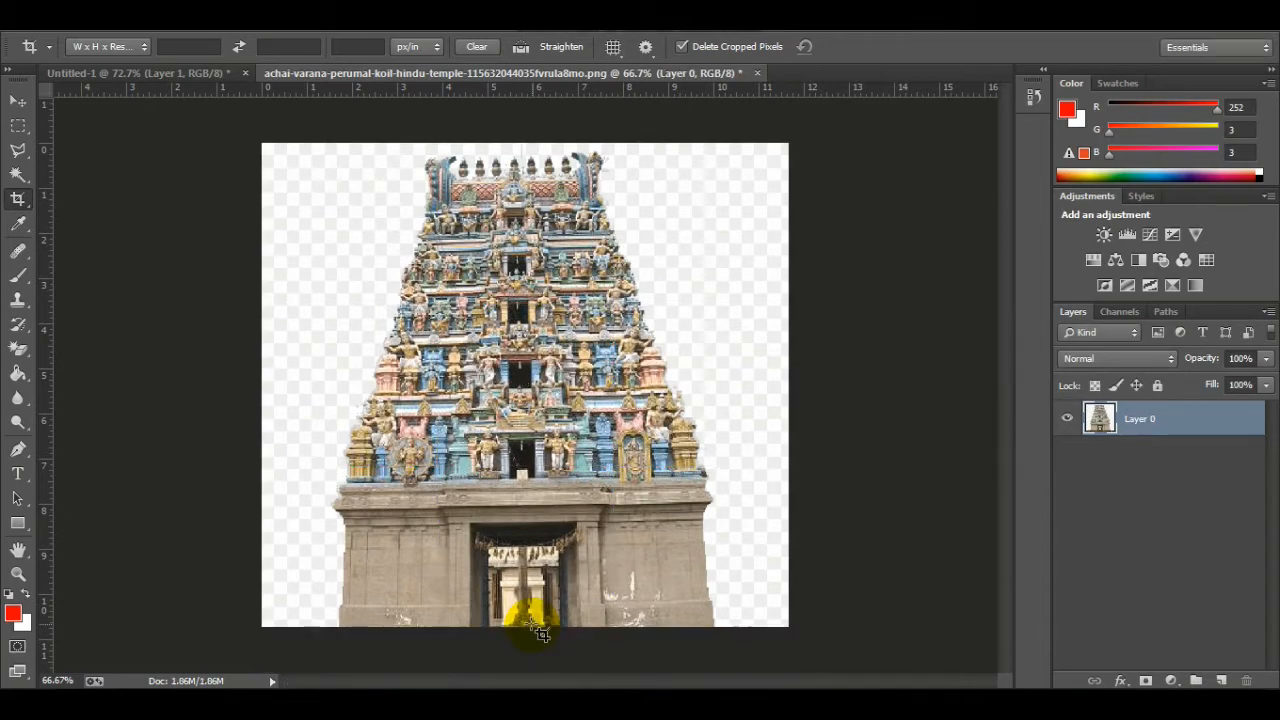
Choose the Healing Brush and set its size to 19 px for retouching the stained walls at the temple's base
scroll(608, 606, "up", 3)
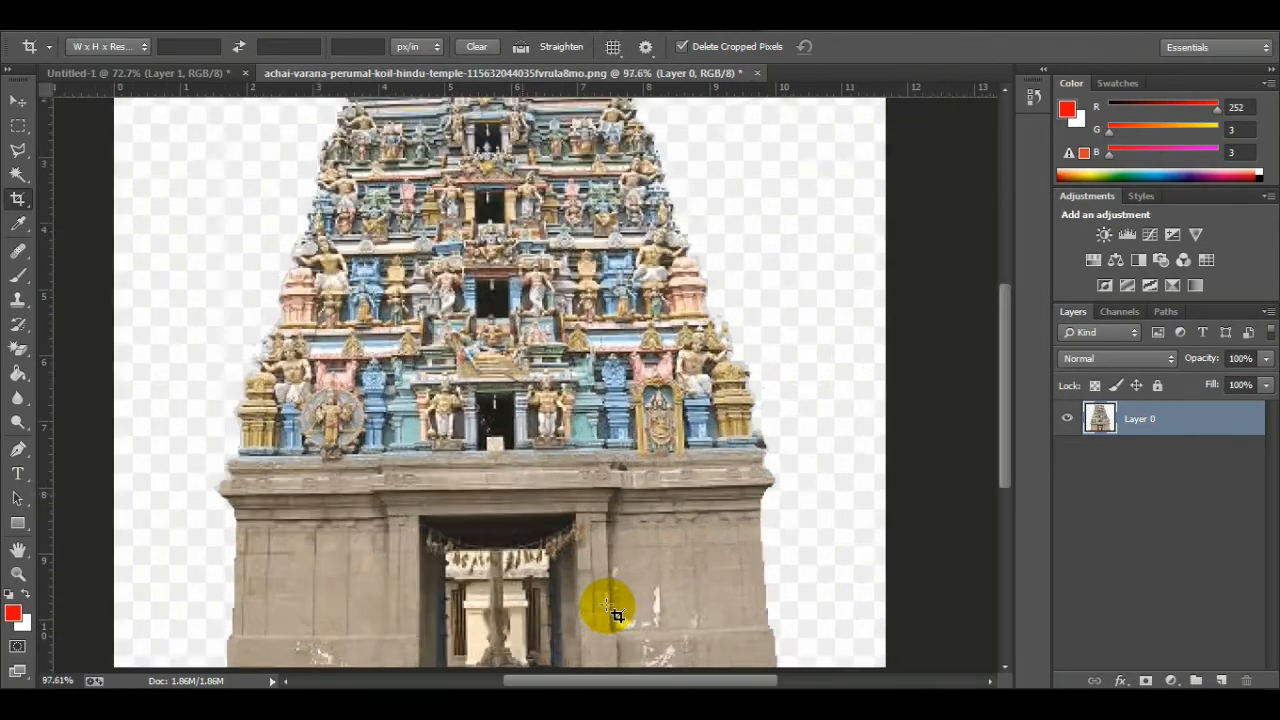
scroll(697, 541, "up", 2)
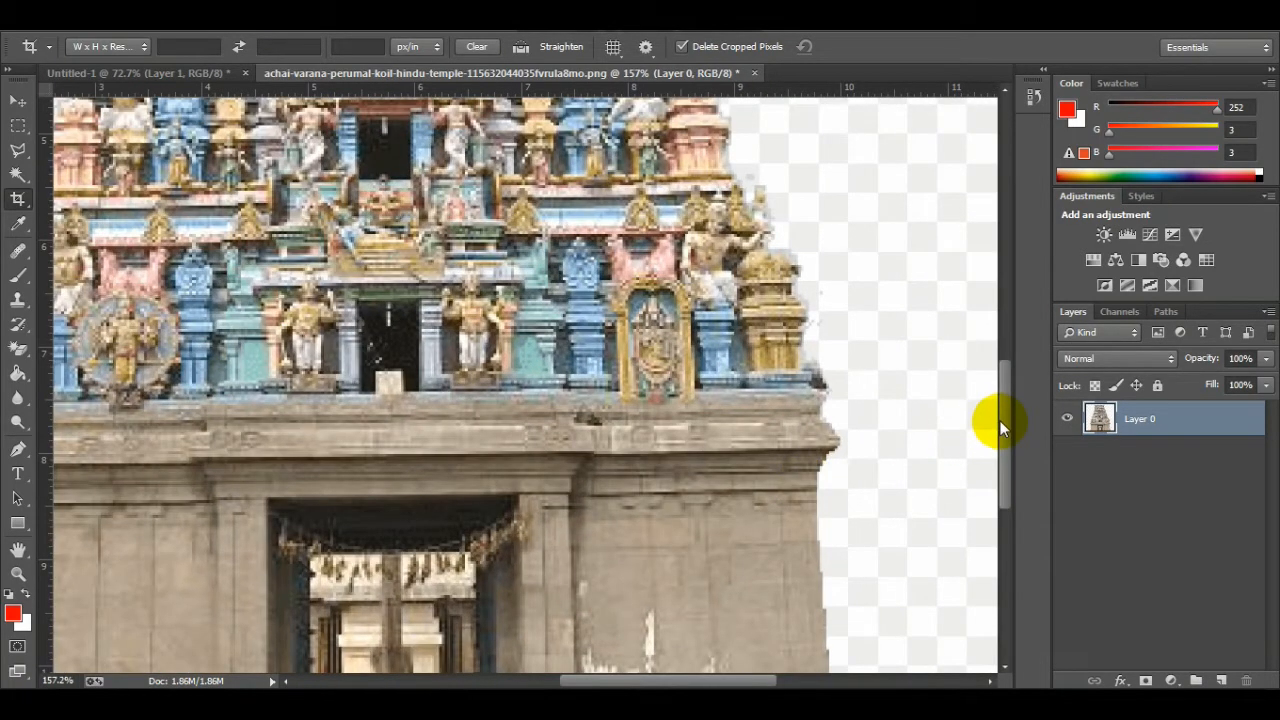
left_click_drag(1000, 425, 1002, 512)
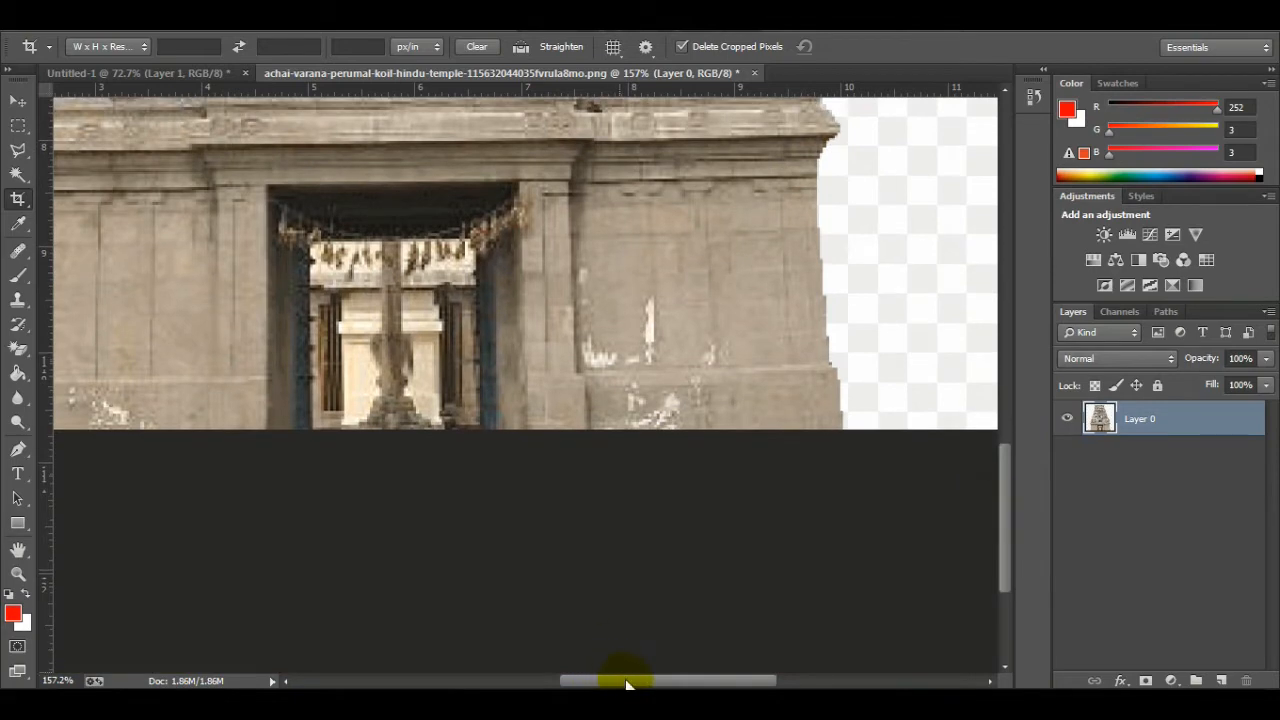
left_click_drag(626, 684, 590, 686)
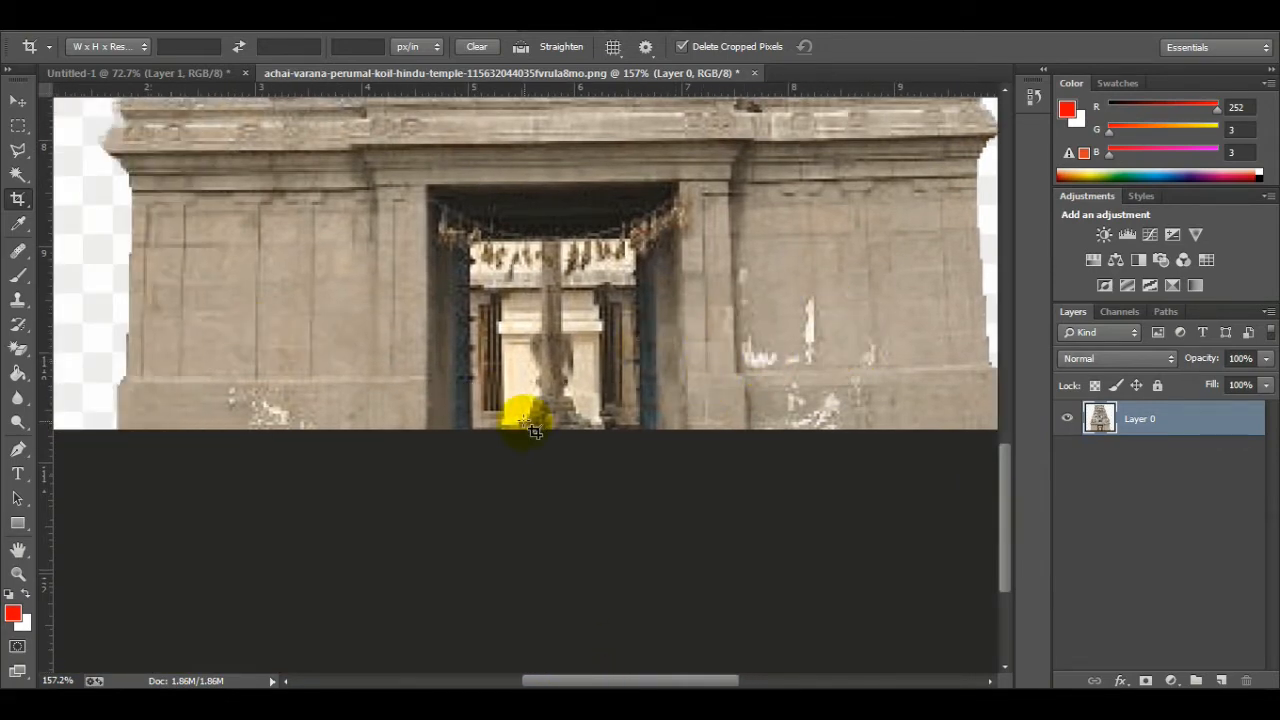
scroll(530, 425, "up", 1)
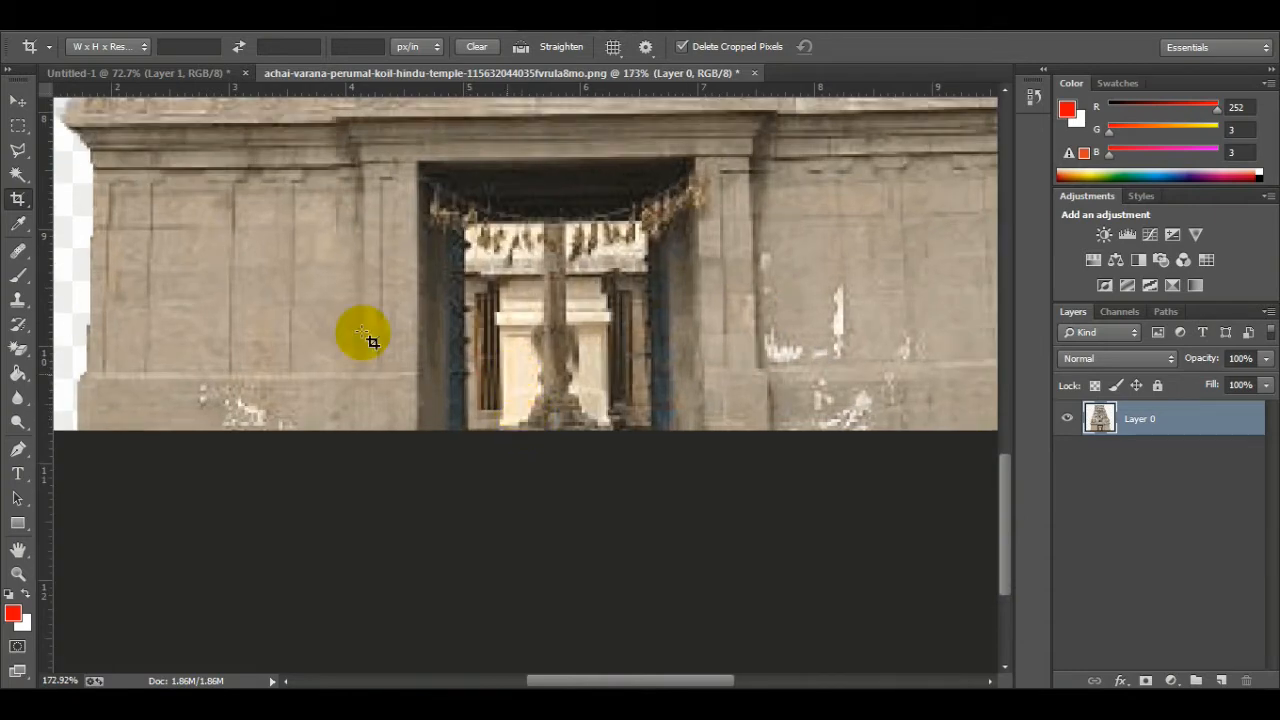
left_click(19, 252)
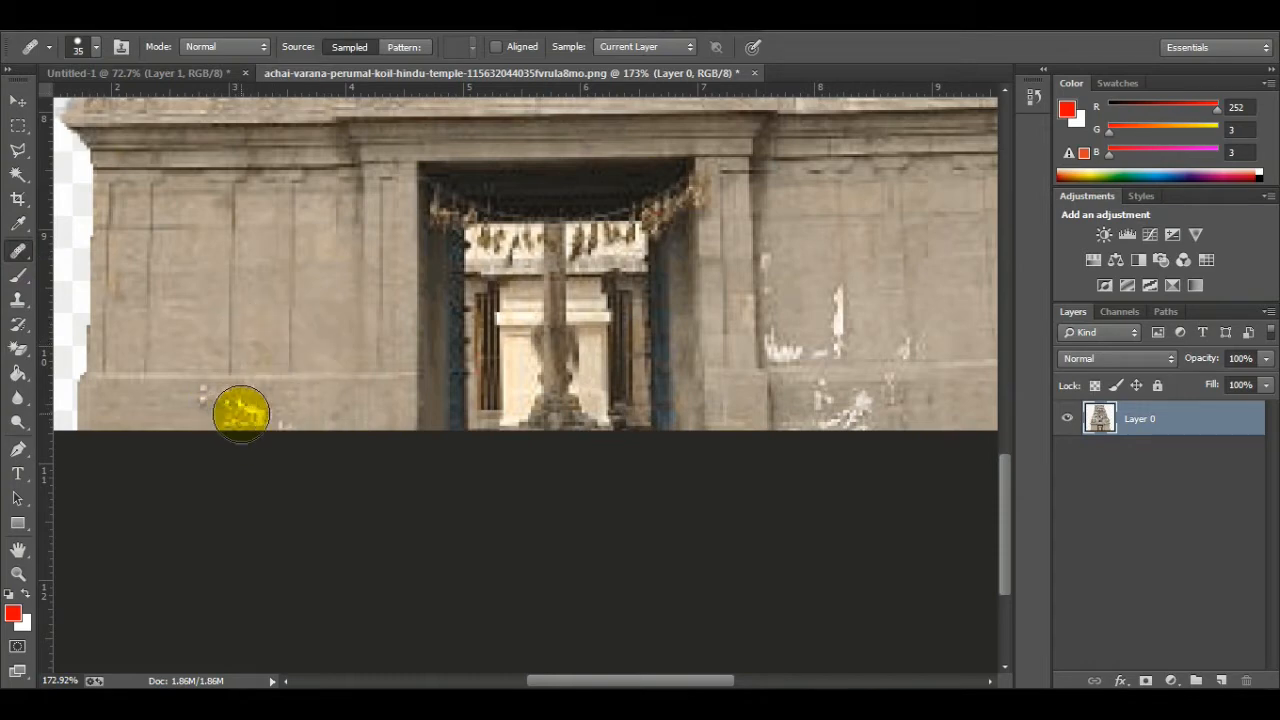
right_click(148, 402)
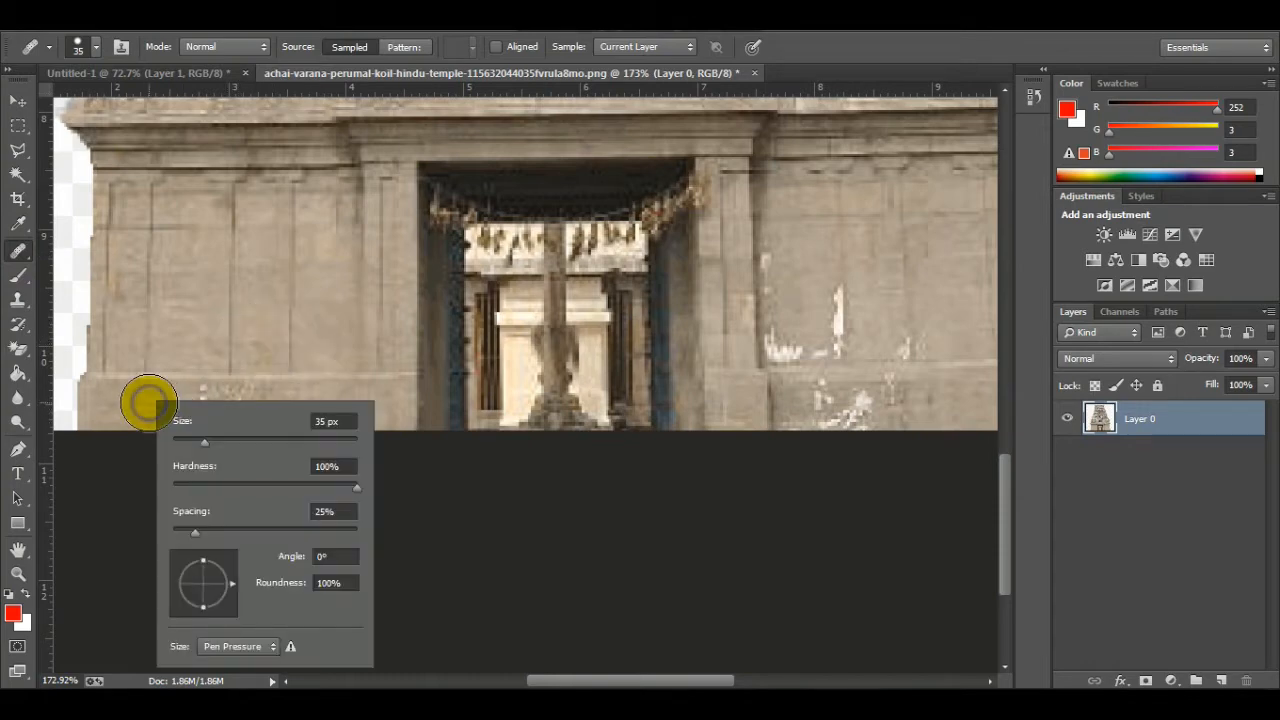
left_click_drag(203, 443, 190, 443)
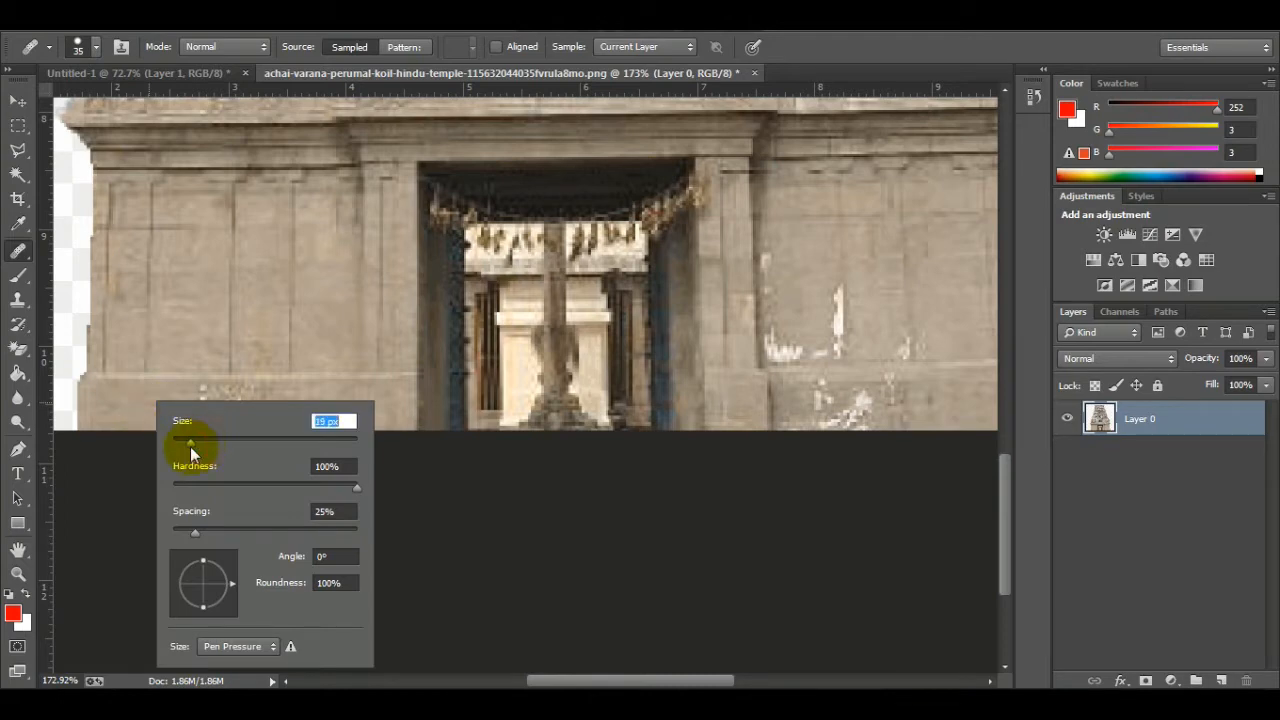
left_click(140, 403)
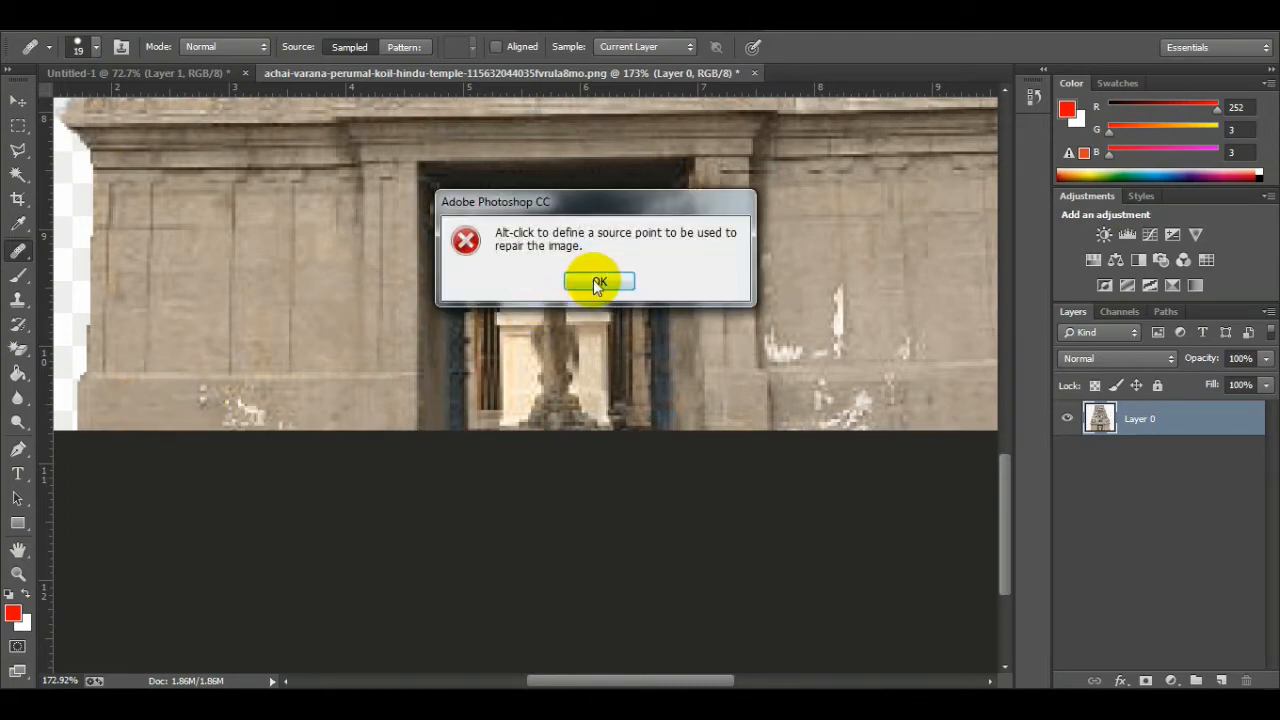
left_click(597, 280)
left_click(150, 402)
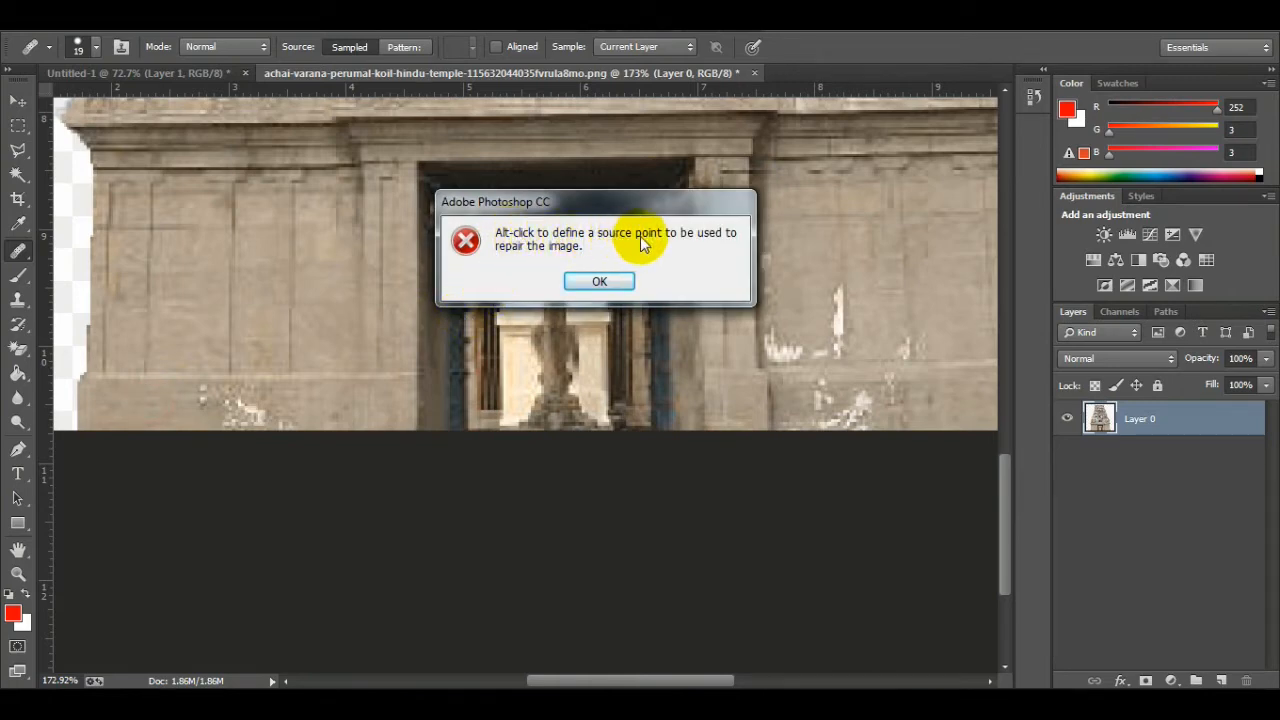
left_click(611, 280)
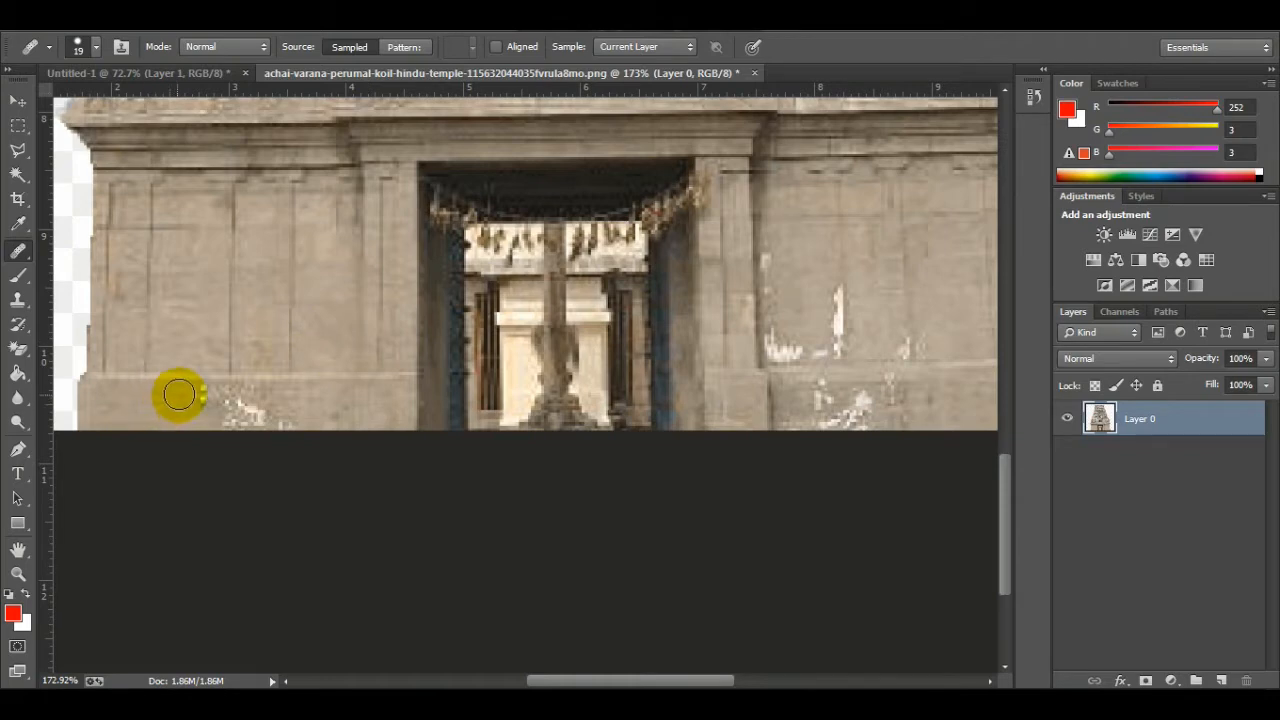
Heal the white stains on the temple walls on both sides of the doorway, sampling clean stone nearby as the source
mouse_move(179, 394)
left_mouse_down()
mouse_move(282, 420)
mouse_move(240, 409)
mouse_move(226, 420)
mouse_move(426, 424)
left_mouse_up()
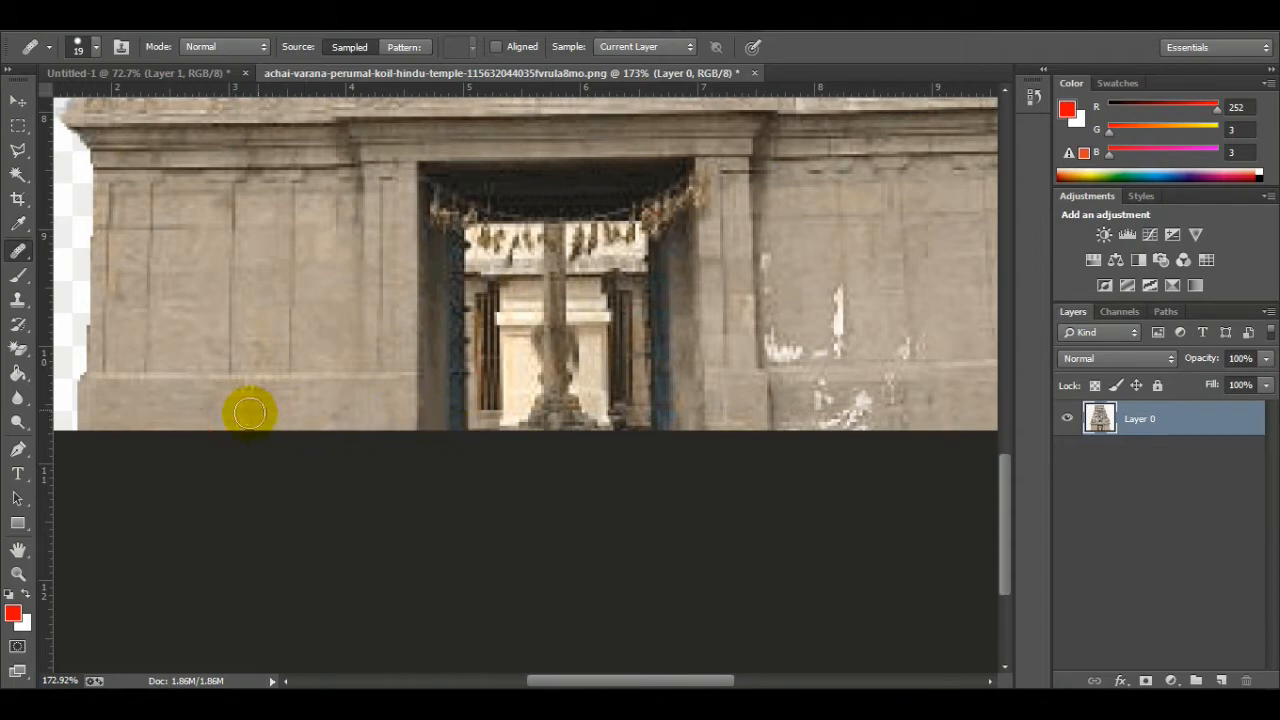
left_click(247, 423)
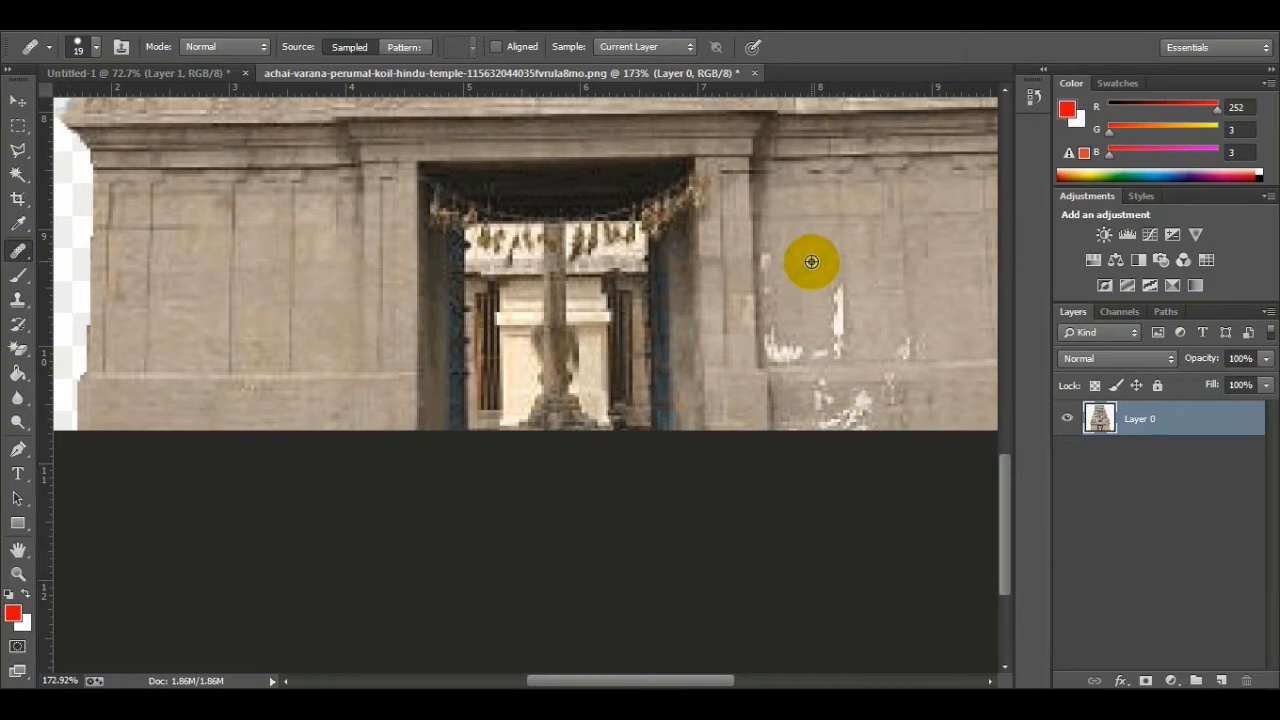
left_click(772, 258)
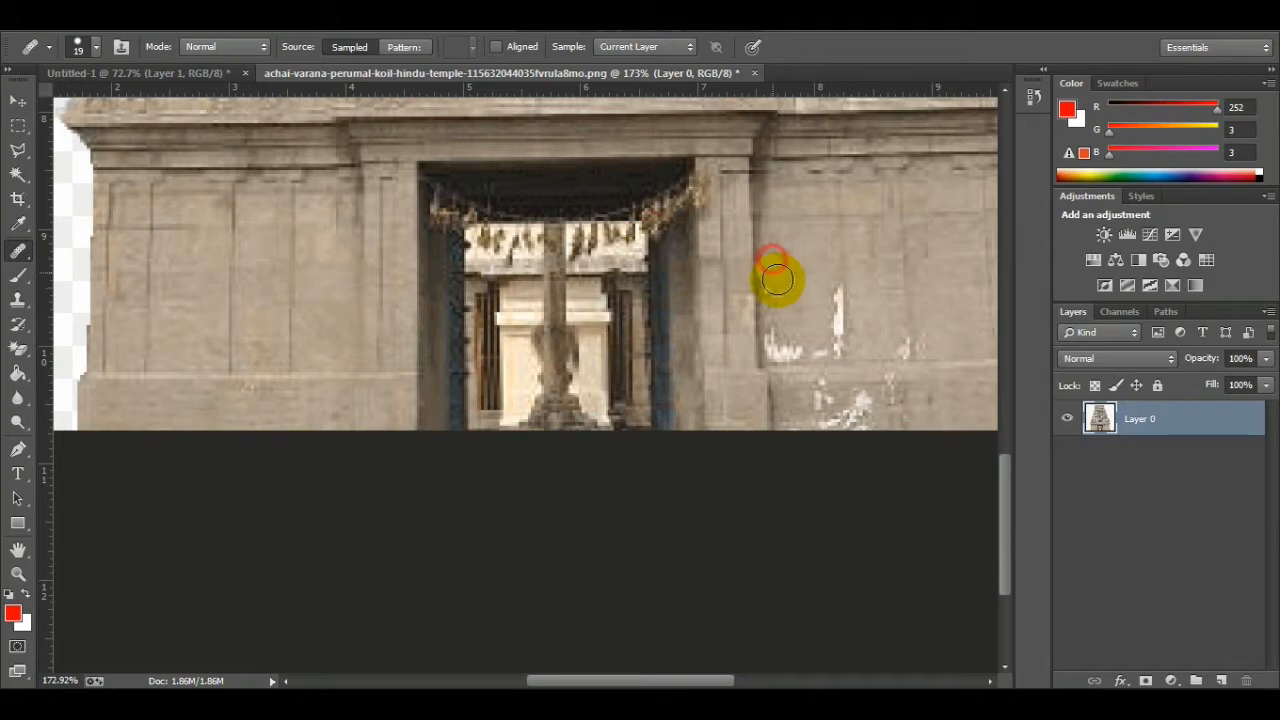
left_click(773, 346)
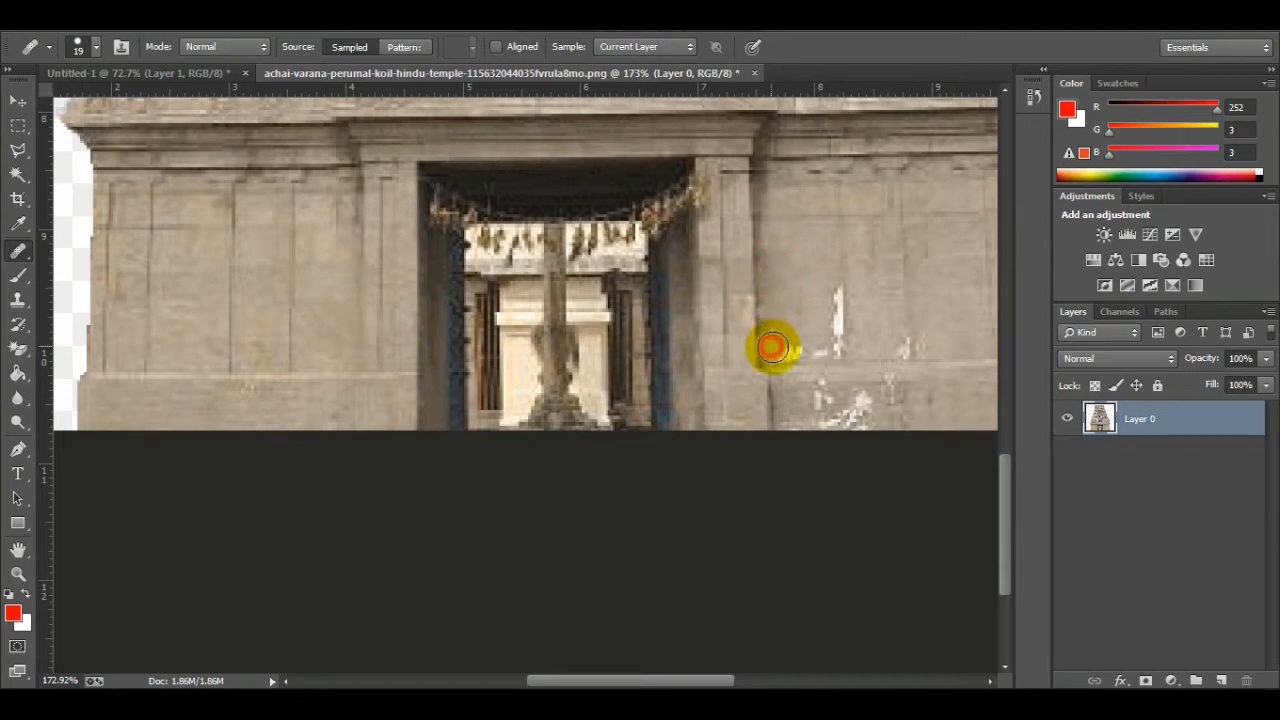
mouse_move(842, 338)
left_mouse_down()
mouse_move(836, 290)
mouse_move(838, 332)
left_mouse_up()
left_click(900, 340)
left_click(917, 345)
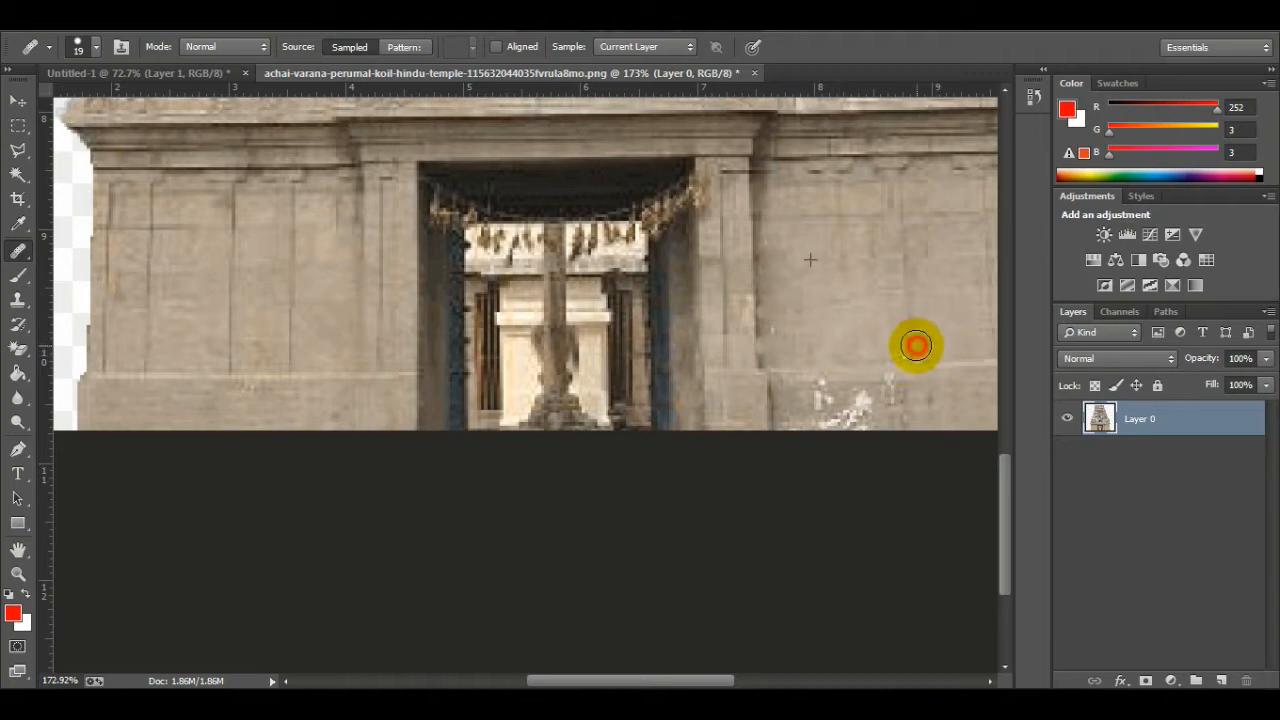
left_click(901, 350)
left_click(893, 381)
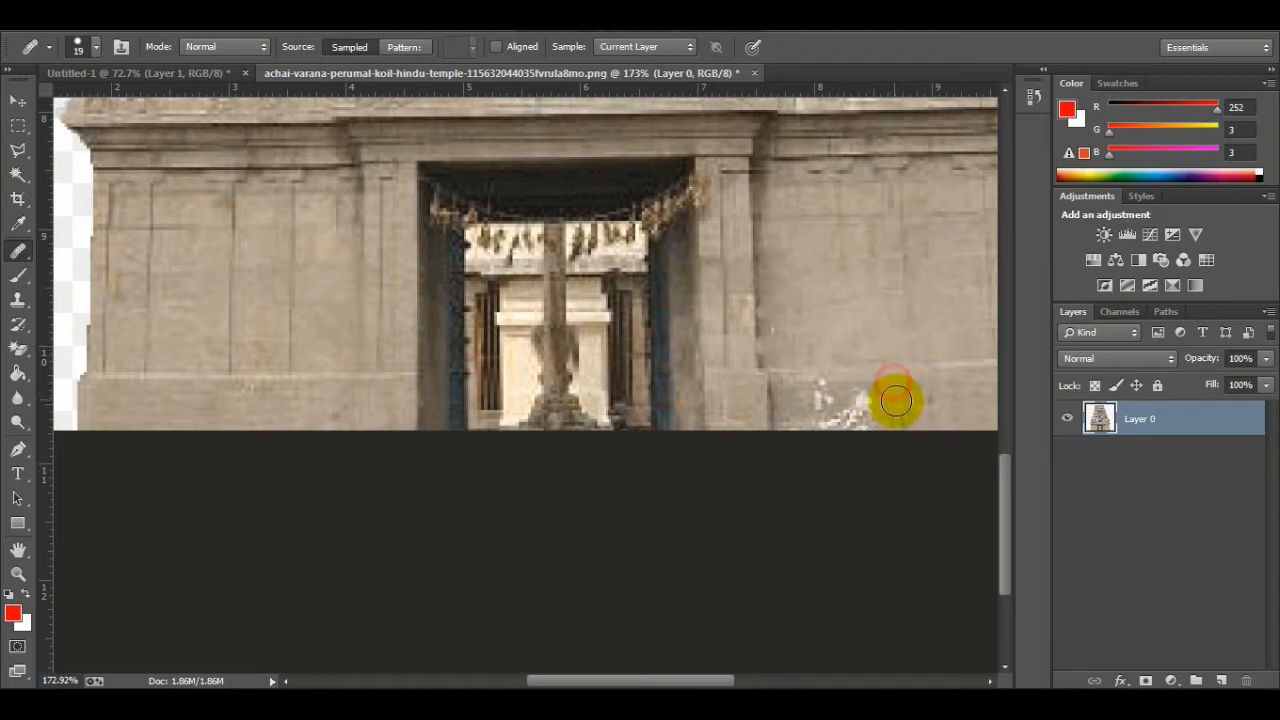
left_click(896, 401)
left_click(823, 380)
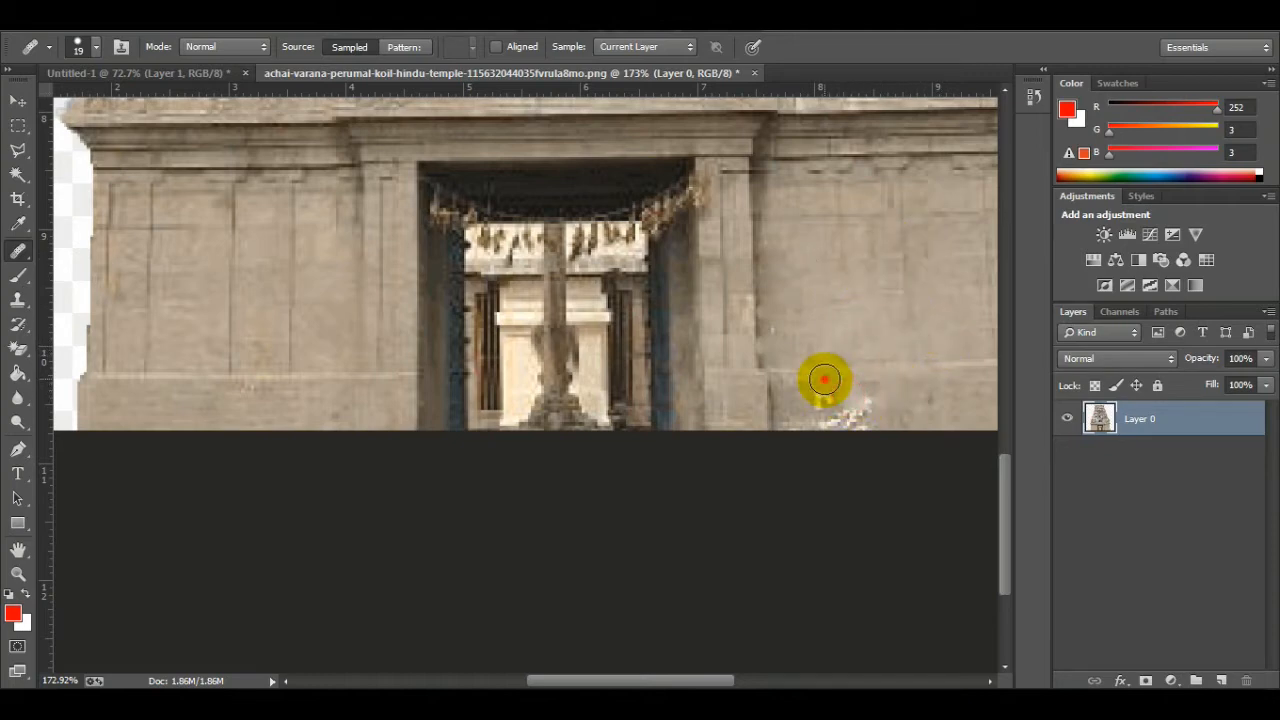
left_click(878, 404)
left_click(840, 410)
left_click(814, 419)
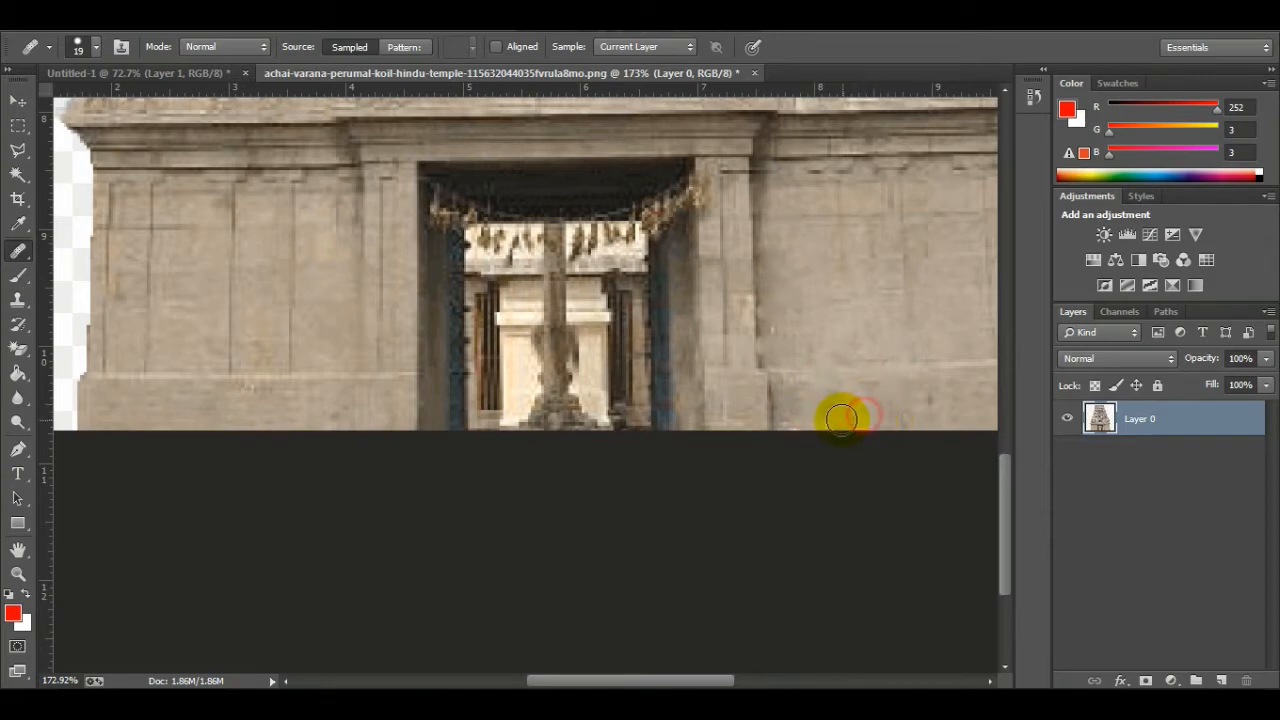
left_click(811, 420)
left_click(865, 412)
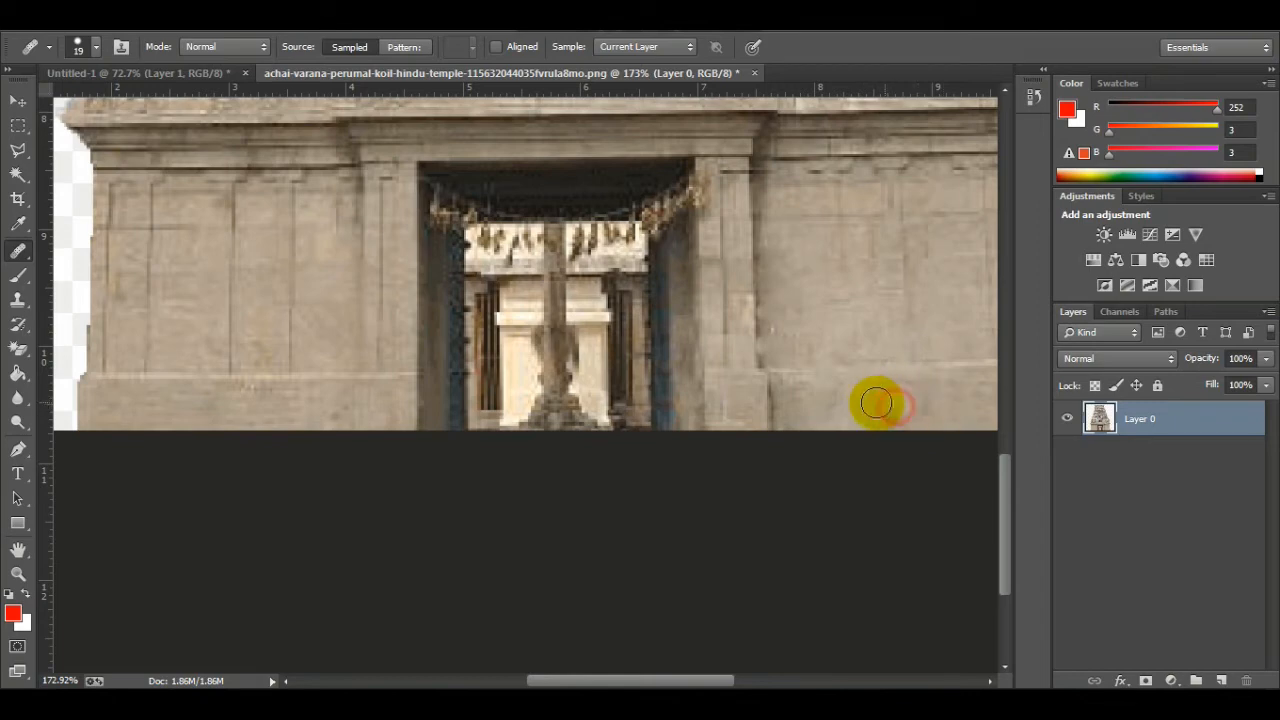
Erase the white checkered backdrop around the temple tower with the Magic Eraser at tolerance 32
scroll(728, 340, "down", 5)
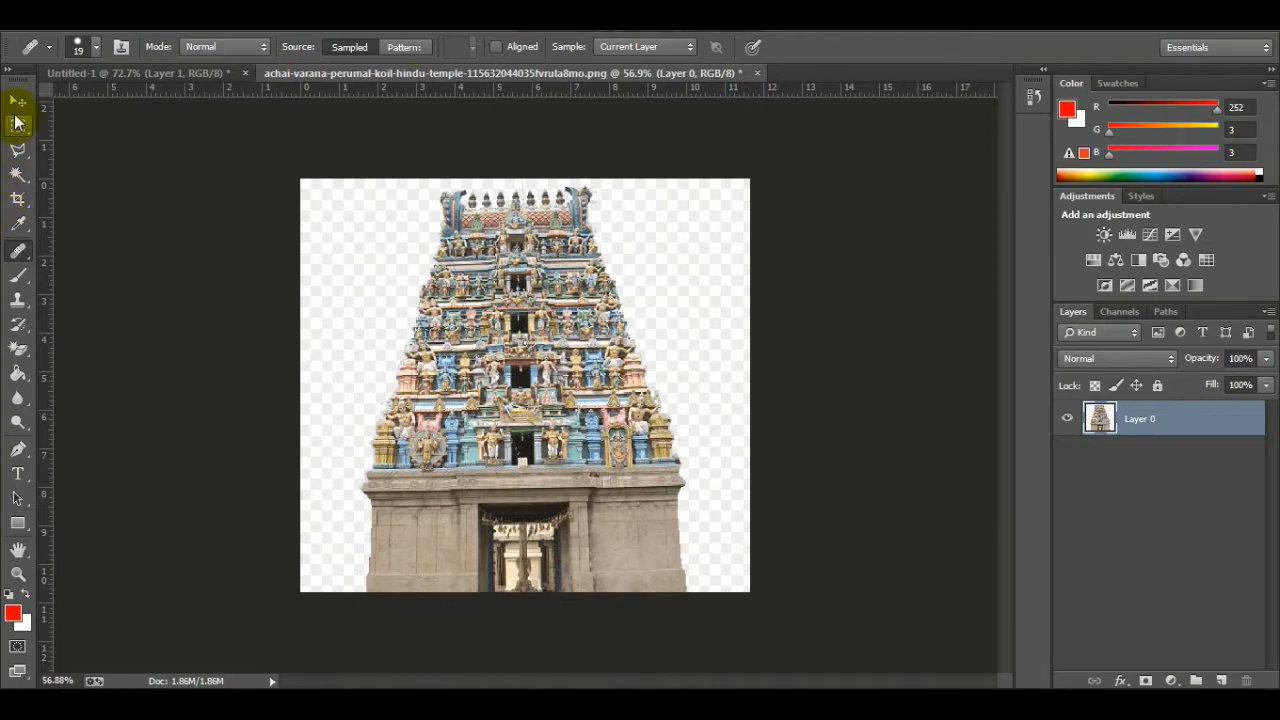
left_click(20, 348)
left_click(379, 272)
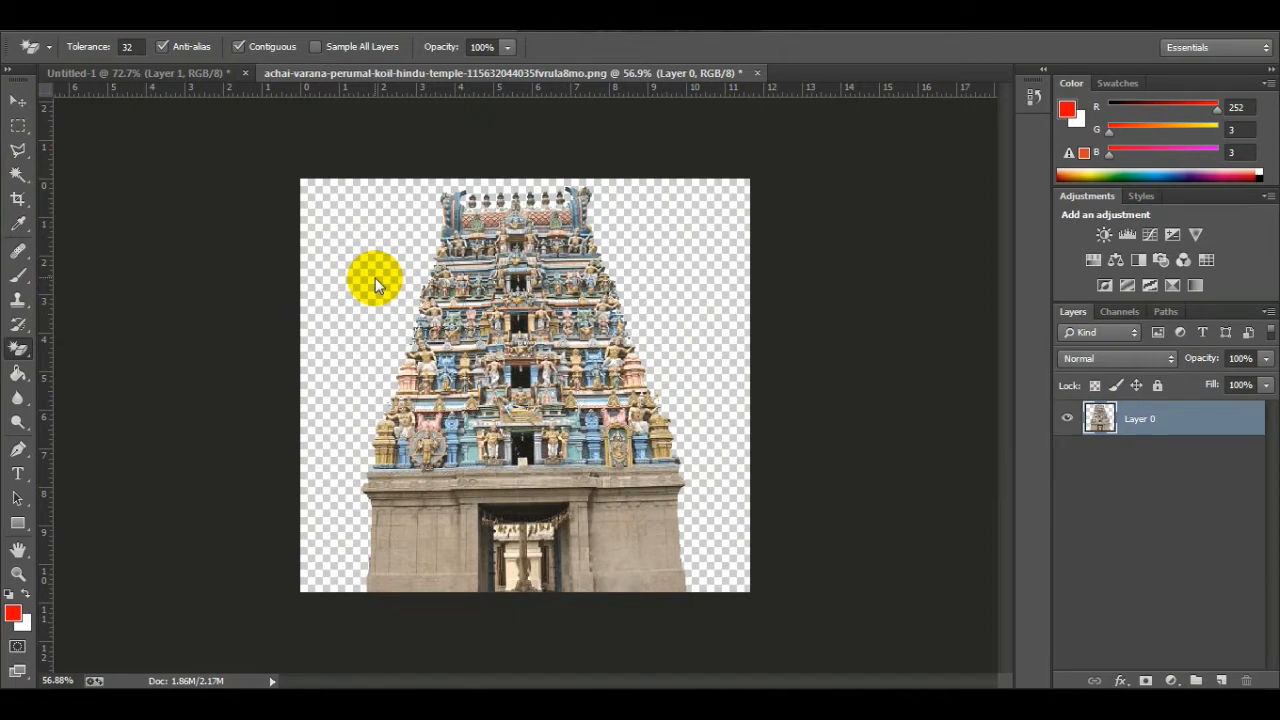
Copy the whole temple cutout and paste it into the Untitled-1 banner as a new layer above Layer 3
key("ctrl+a")
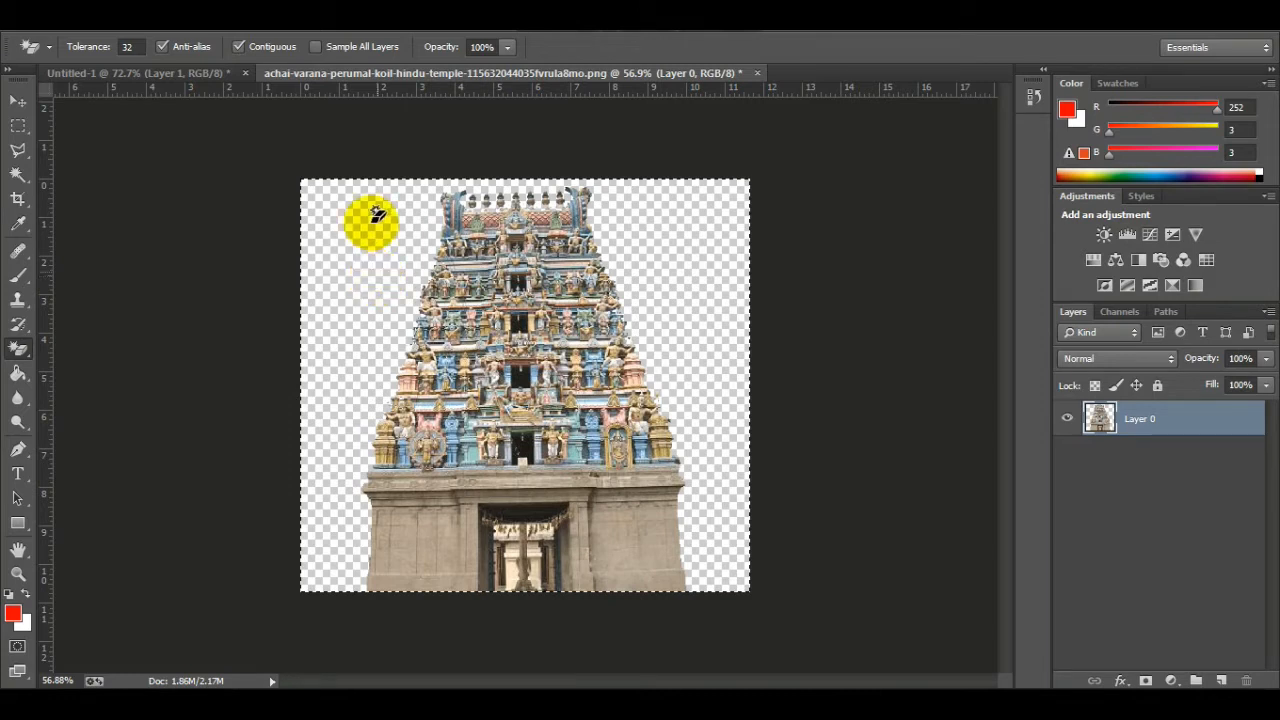
left_click(219, 78)
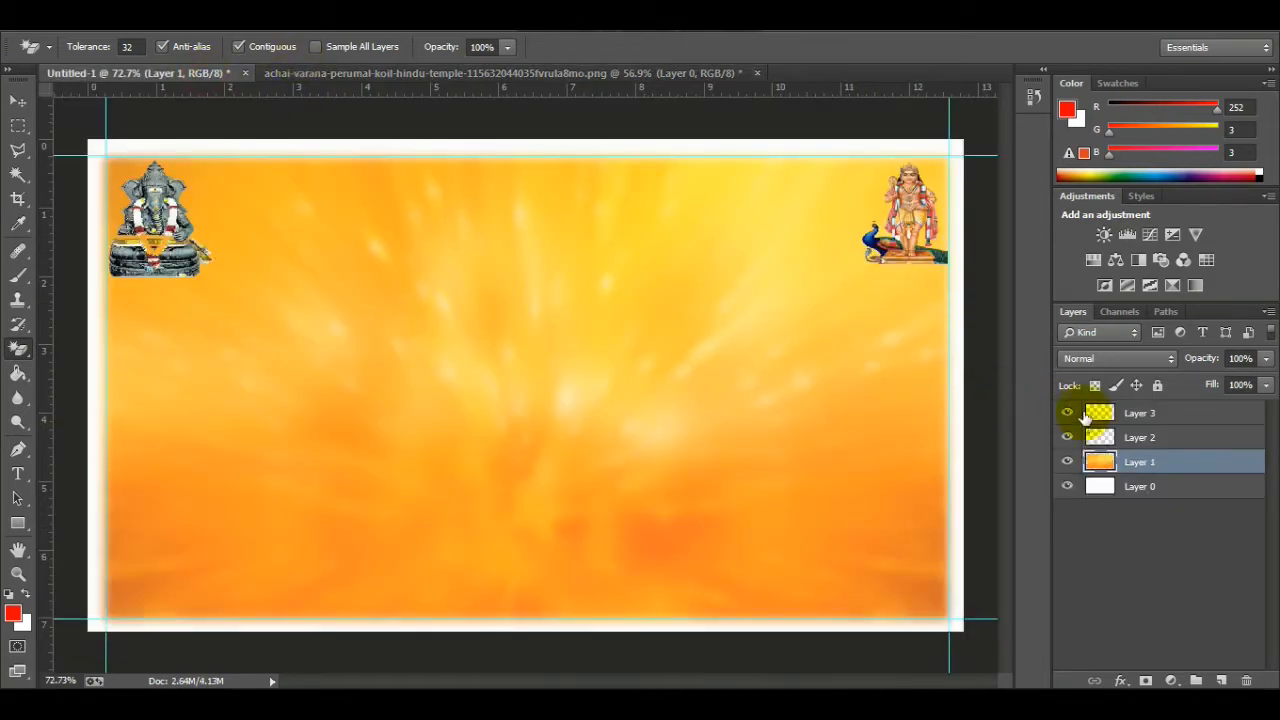
left_click(1145, 415)
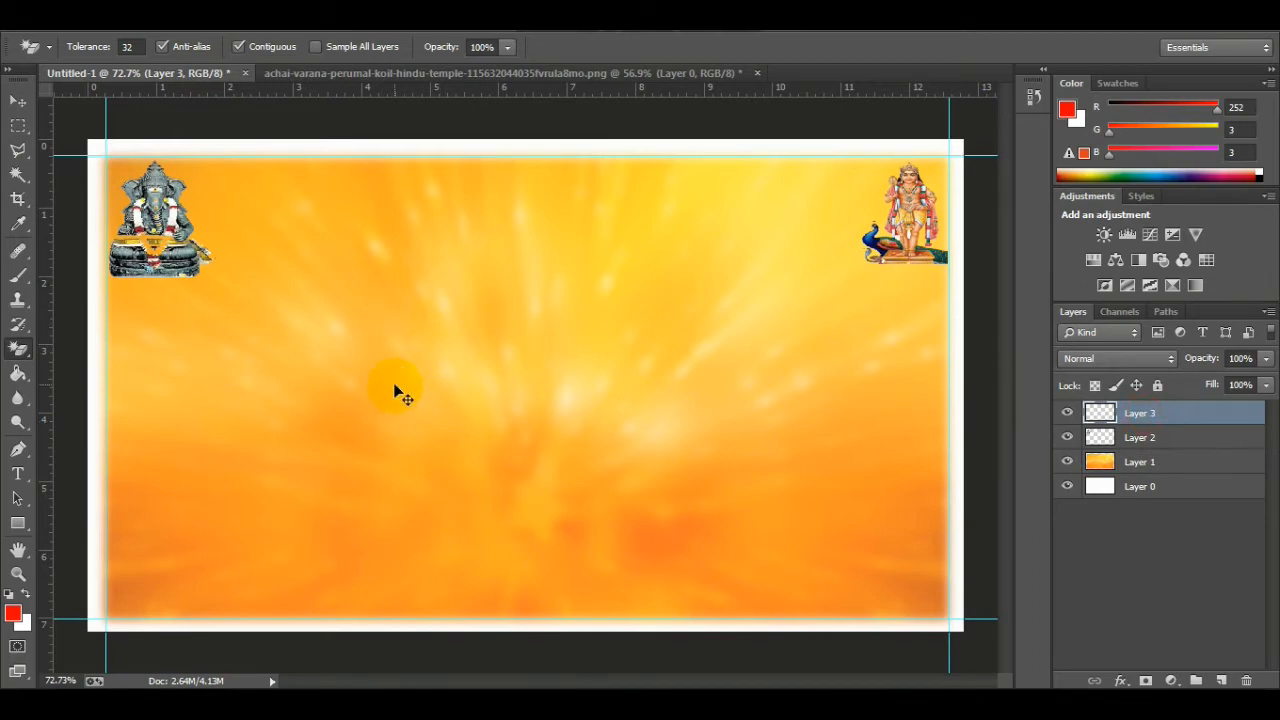
key("ctrl+v")
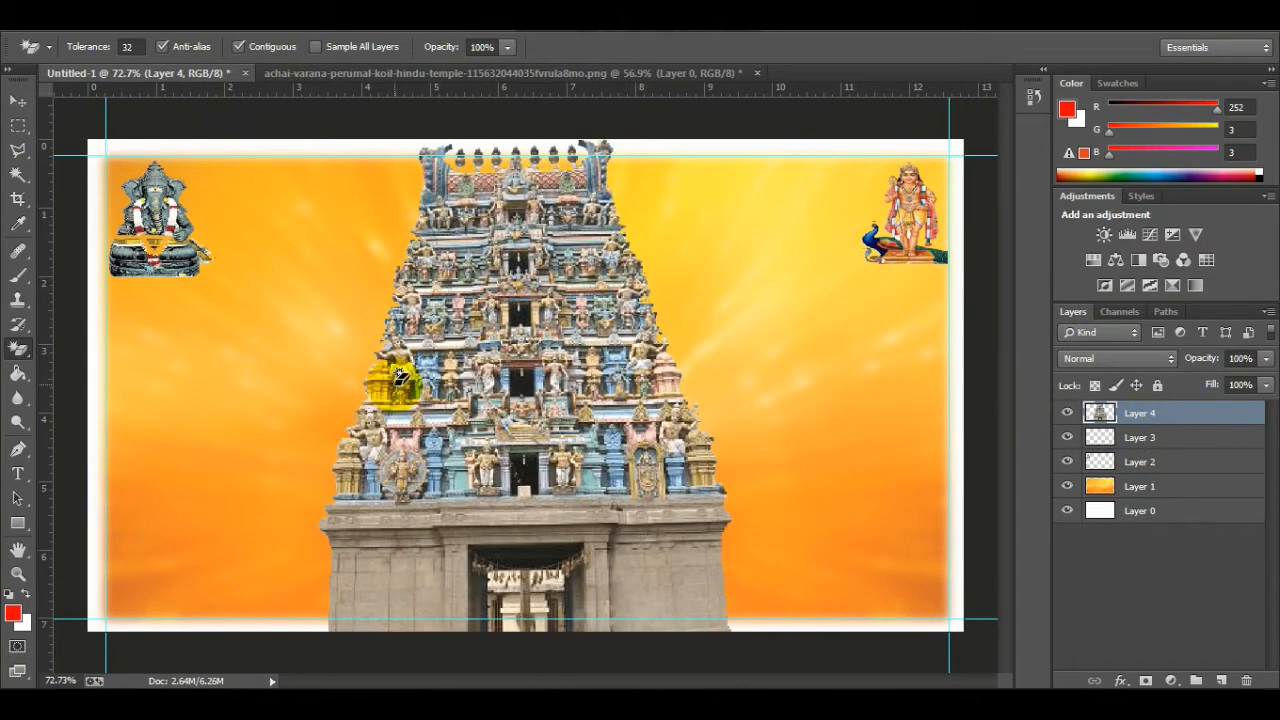
Scale the temple to about 93.77% width and 89.18% height and fit it between the upper and lower guides mid-banner
left_click(18, 101)
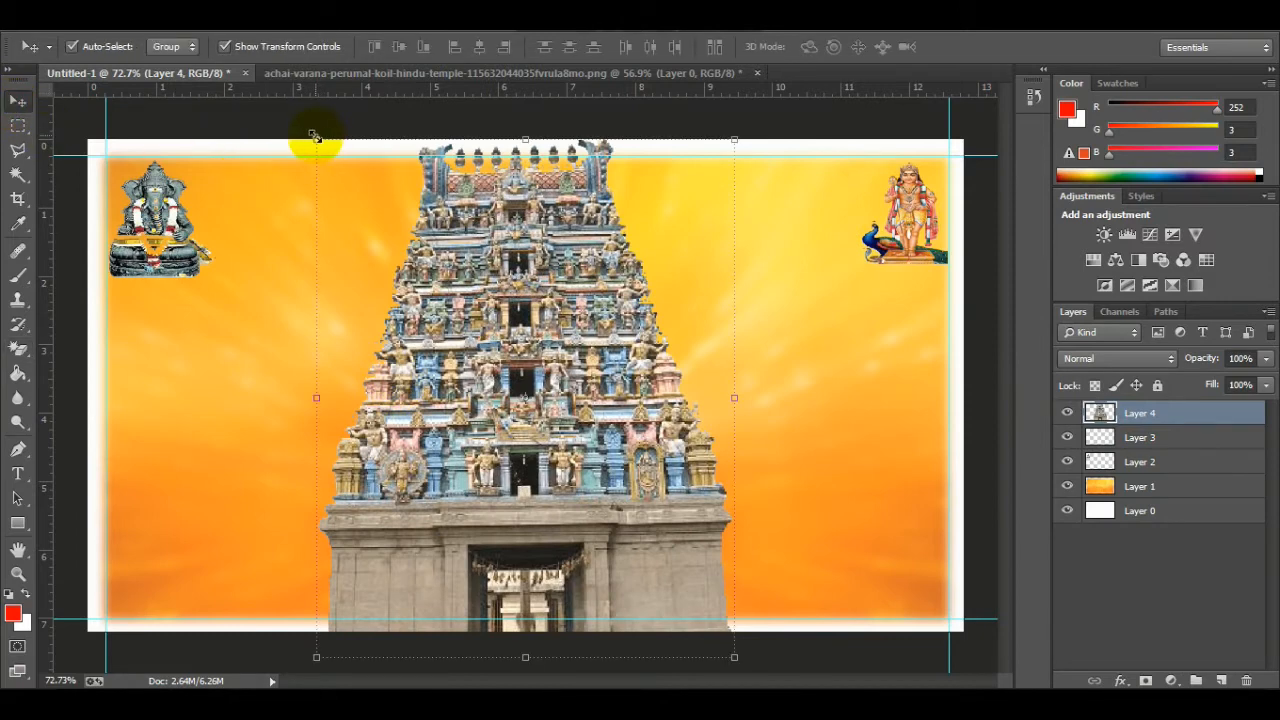
left_click_drag(317, 140, 328, 196)
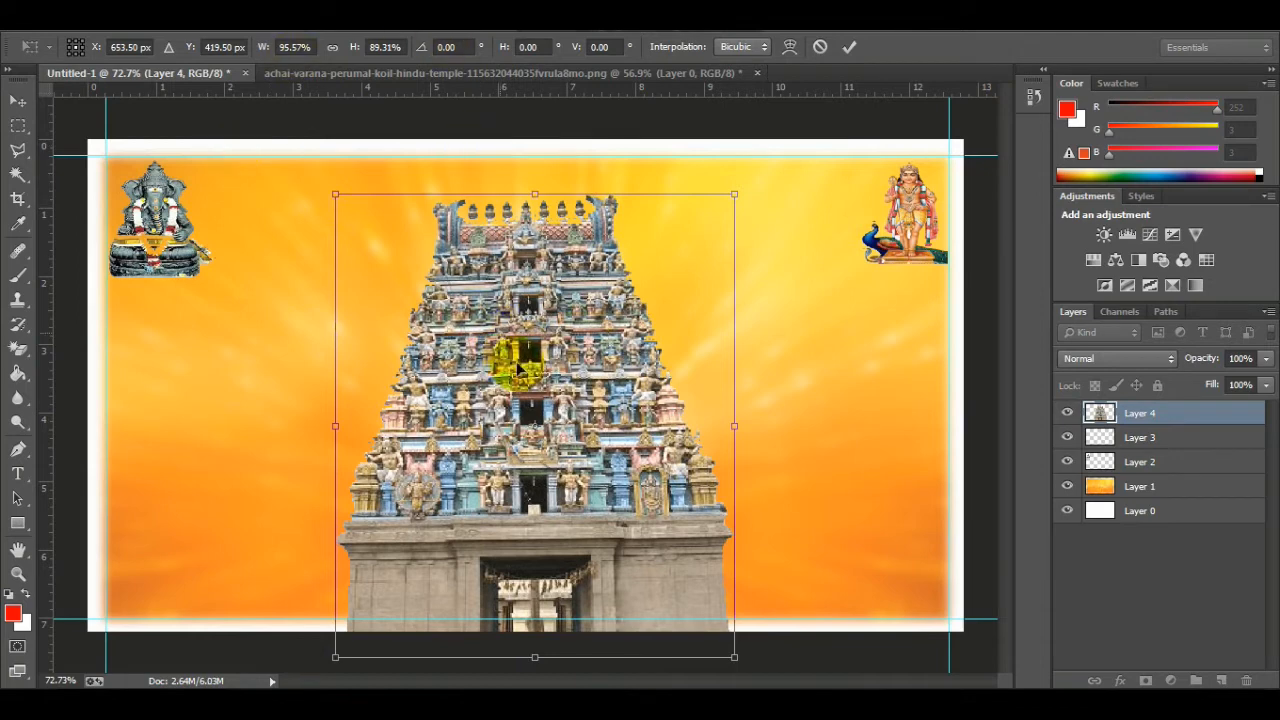
left_click_drag(530, 370, 536, 329)
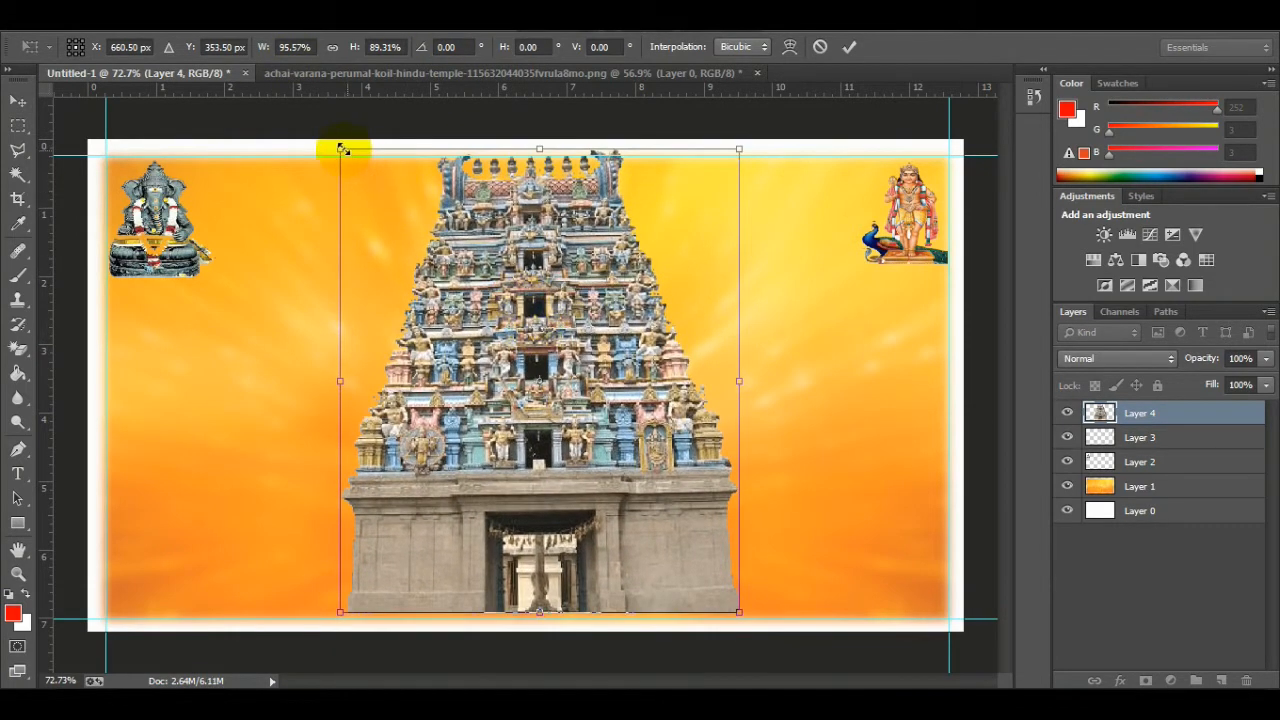
left_click_drag(341, 149, 366, 198)
left_click_drag(609, 374, 591, 403)
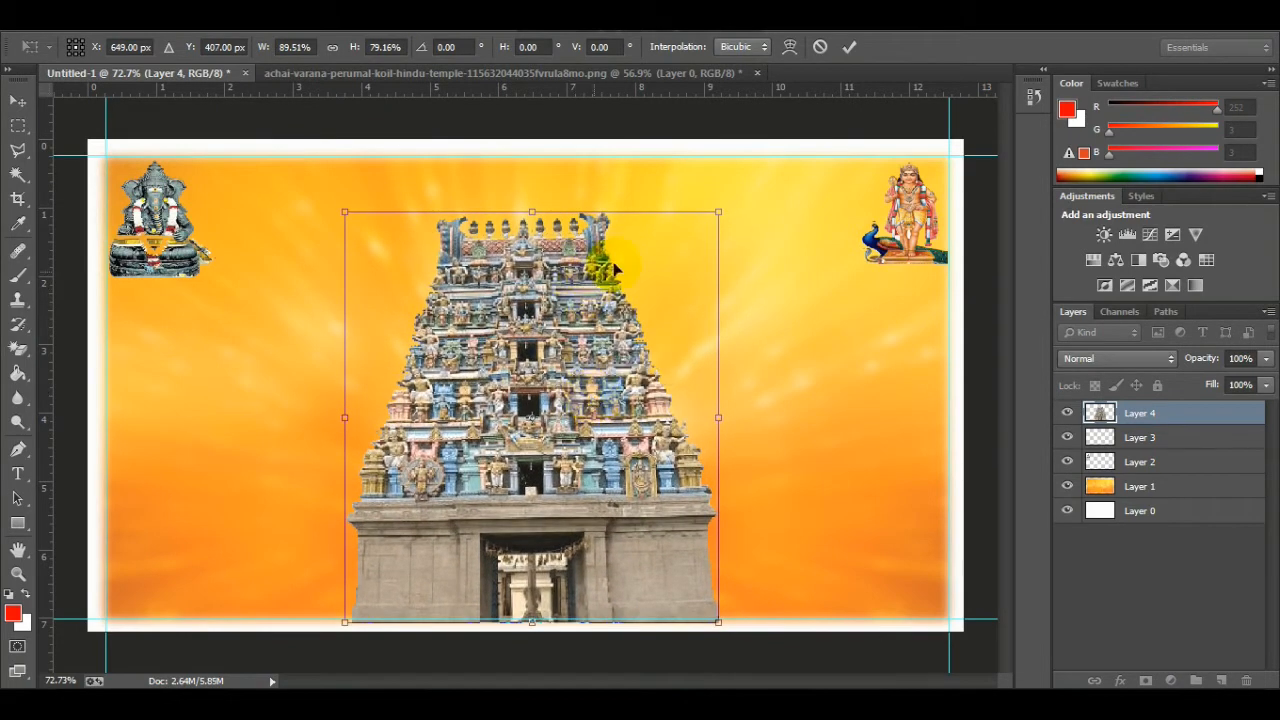
left_click_drag(719, 213, 737, 160)
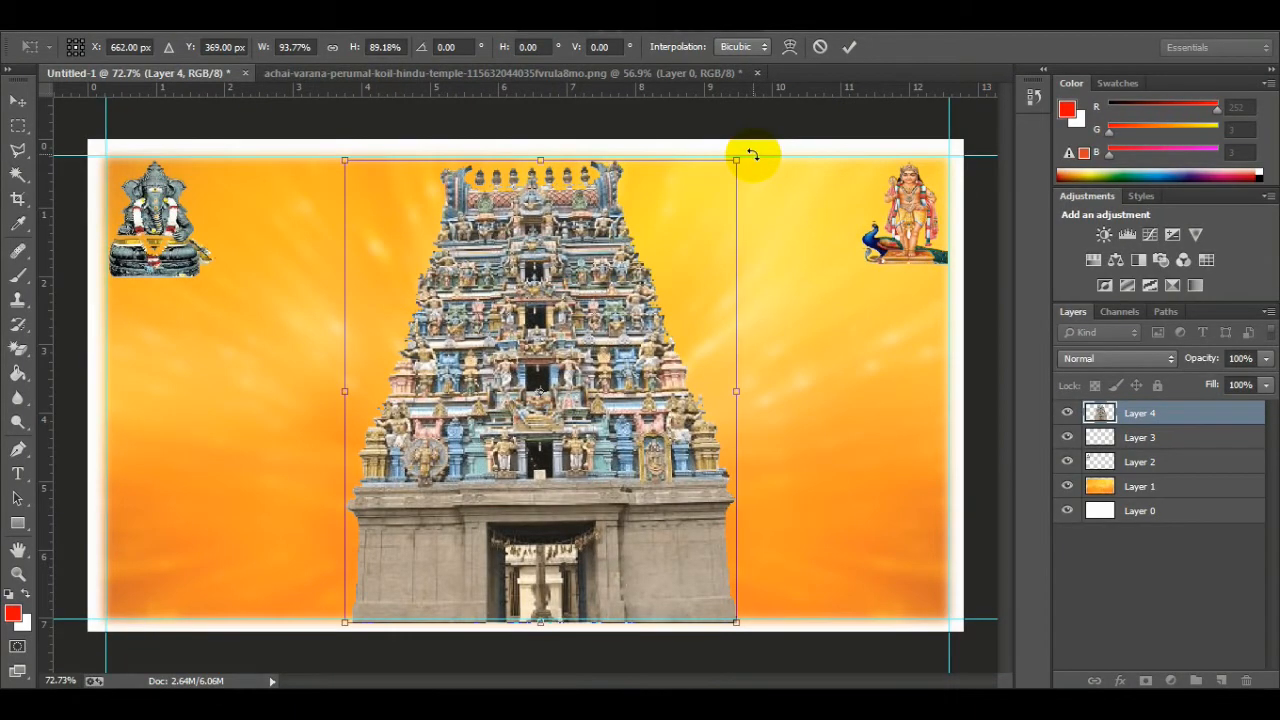
key("Return")
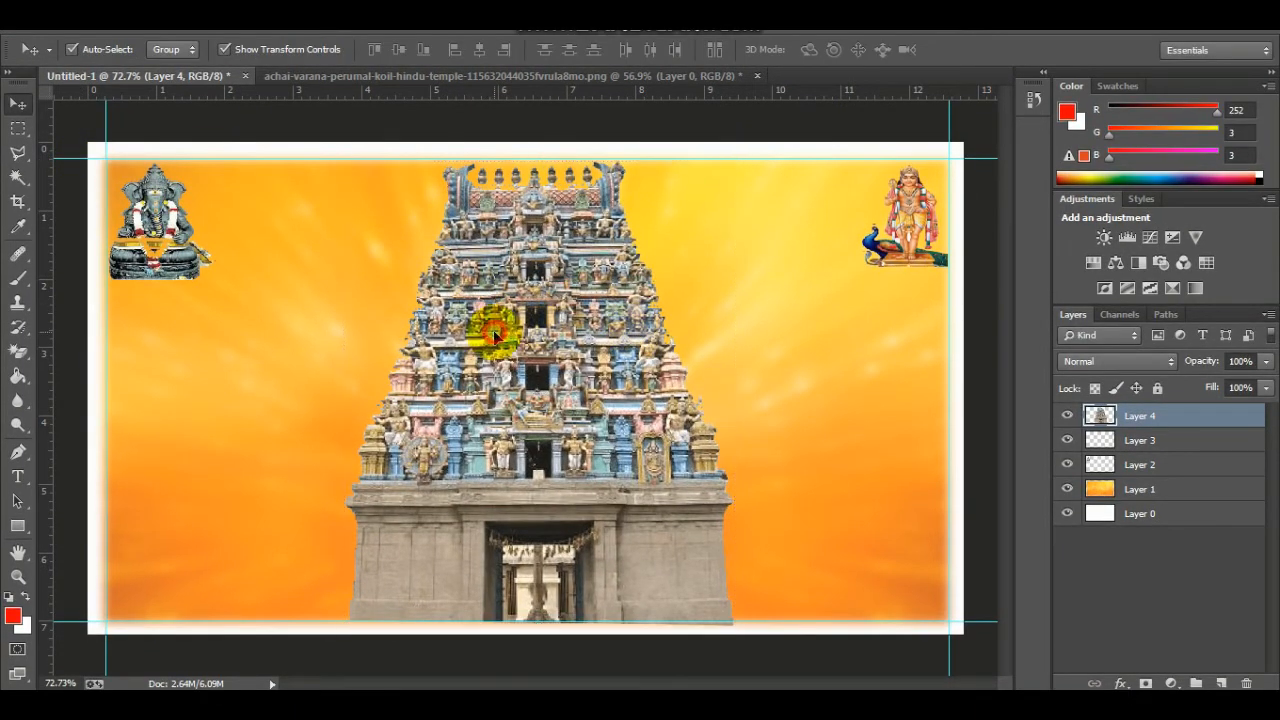
Lower the temple layer's opacity to 27% so it blends into the orange background, and deselect it
left_click(493, 330)
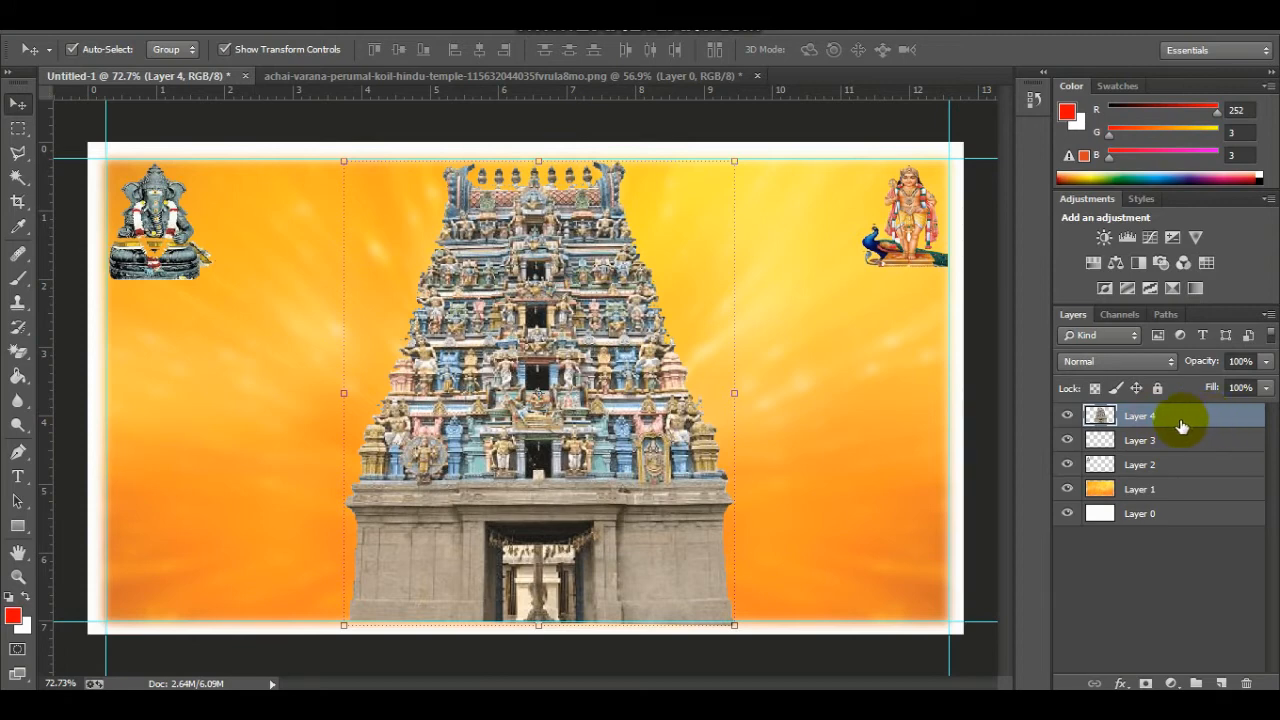
left_click(1267, 362)
left_click_drag(1263, 384, 1250, 388)
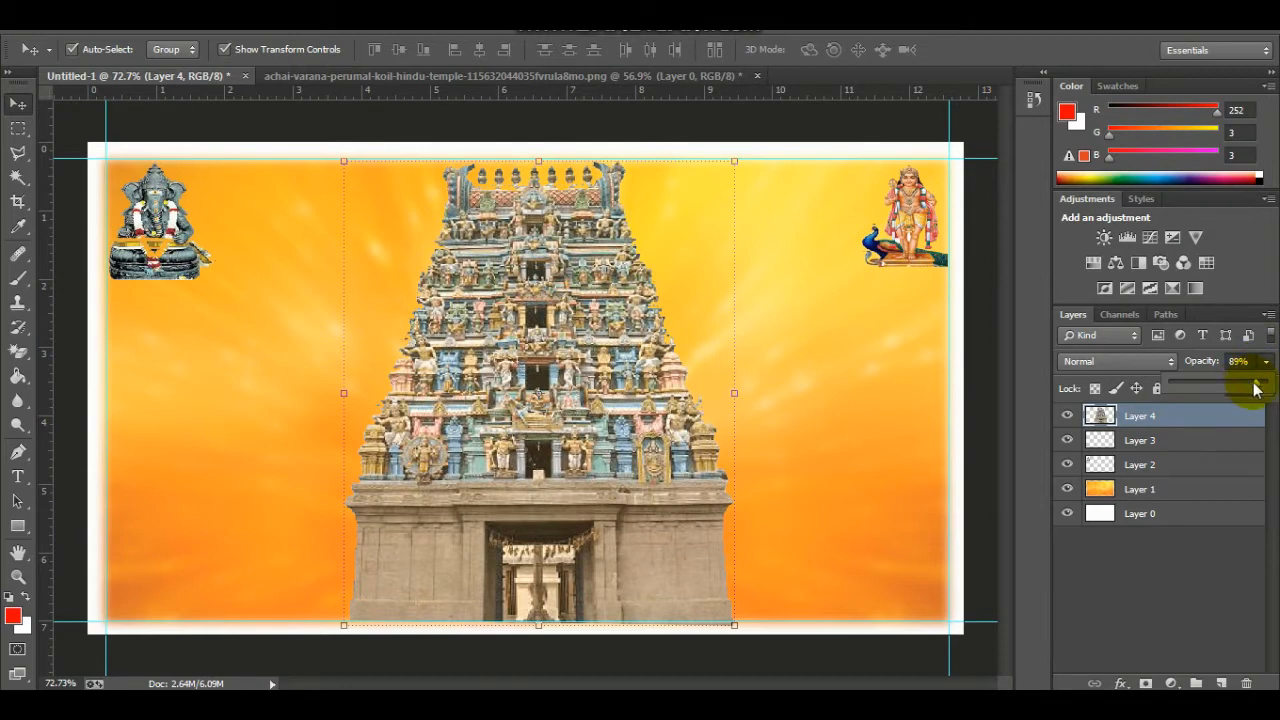
left_click_drag(1257, 389, 1215, 388)
left_click(1203, 386)
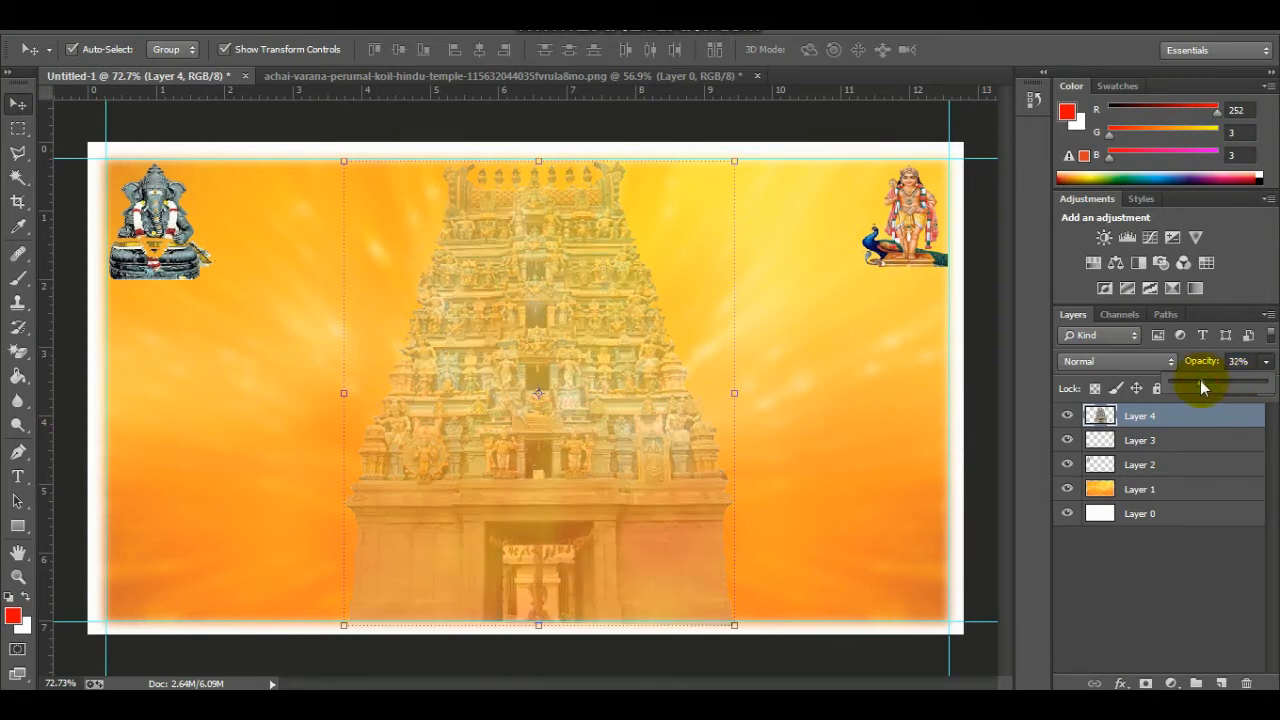
left_click_drag(1198, 382, 1196, 382)
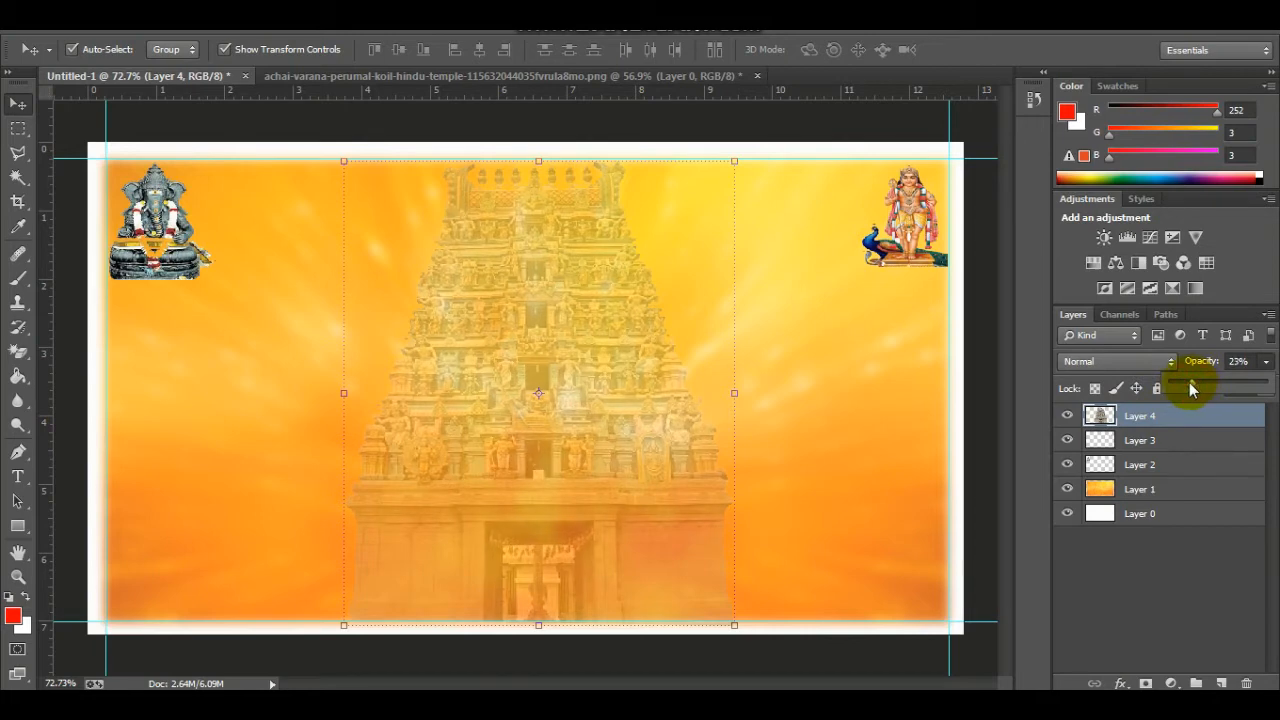
left_click_drag(1189, 383, 1195, 392)
left_click(1186, 420)
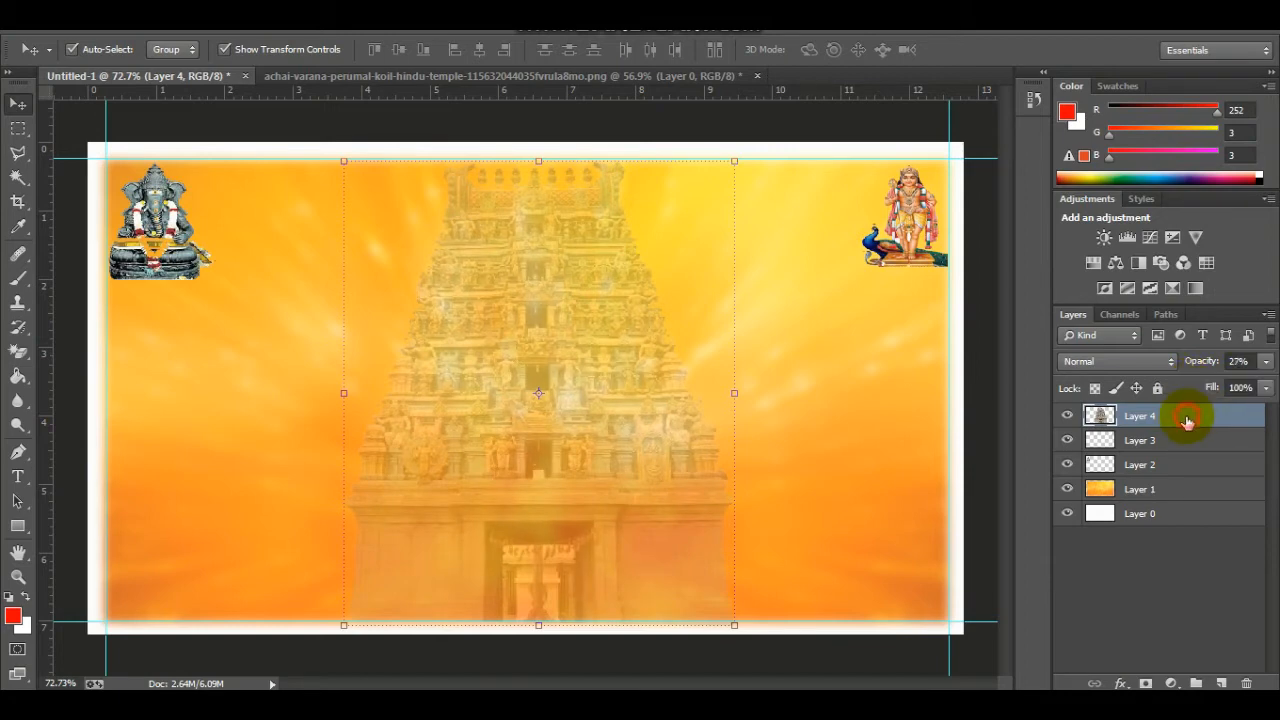
left_click(980, 373)
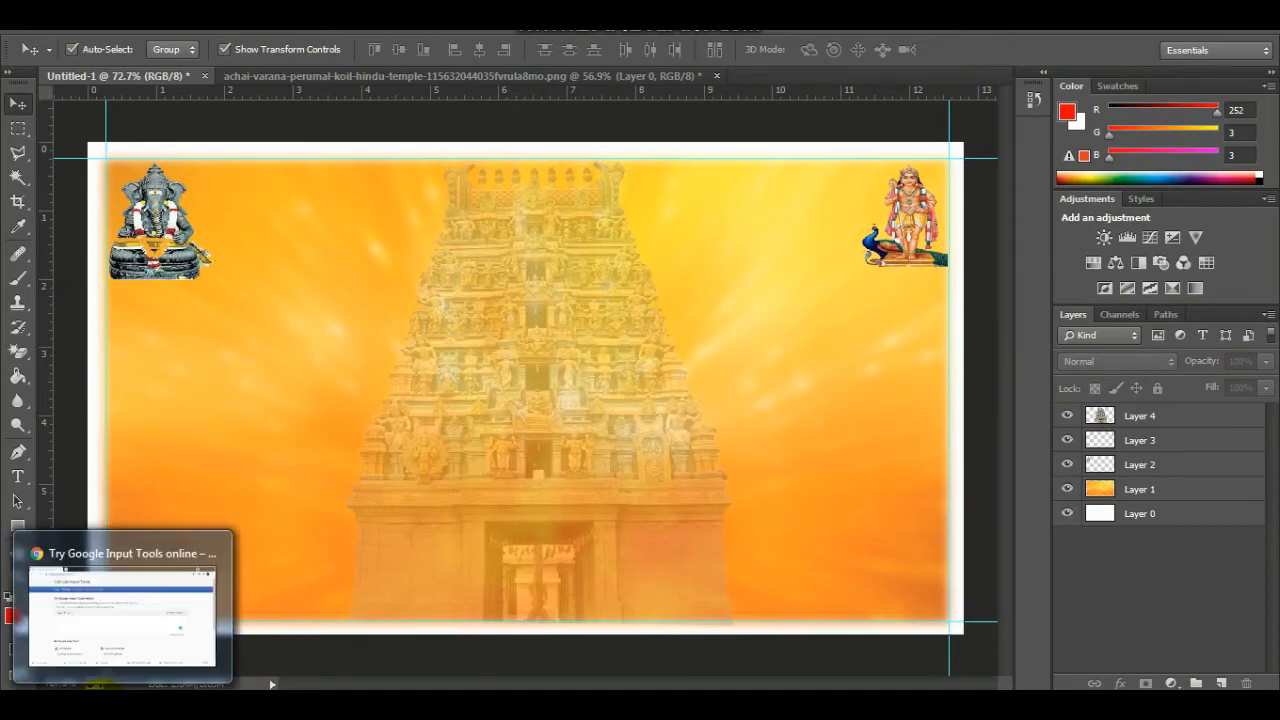
Switch to the Google Input Tools page in Chrome and set the input language to Tamil
left_click(115, 605)
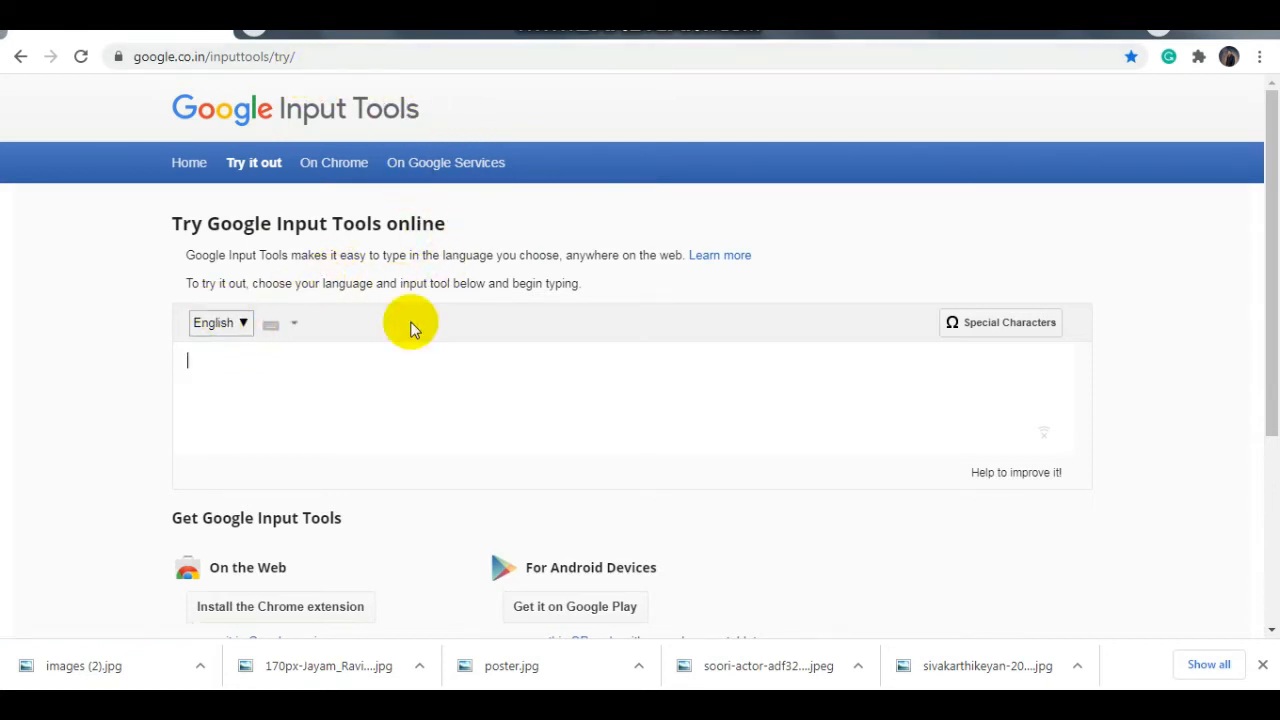
left_click(243, 325)
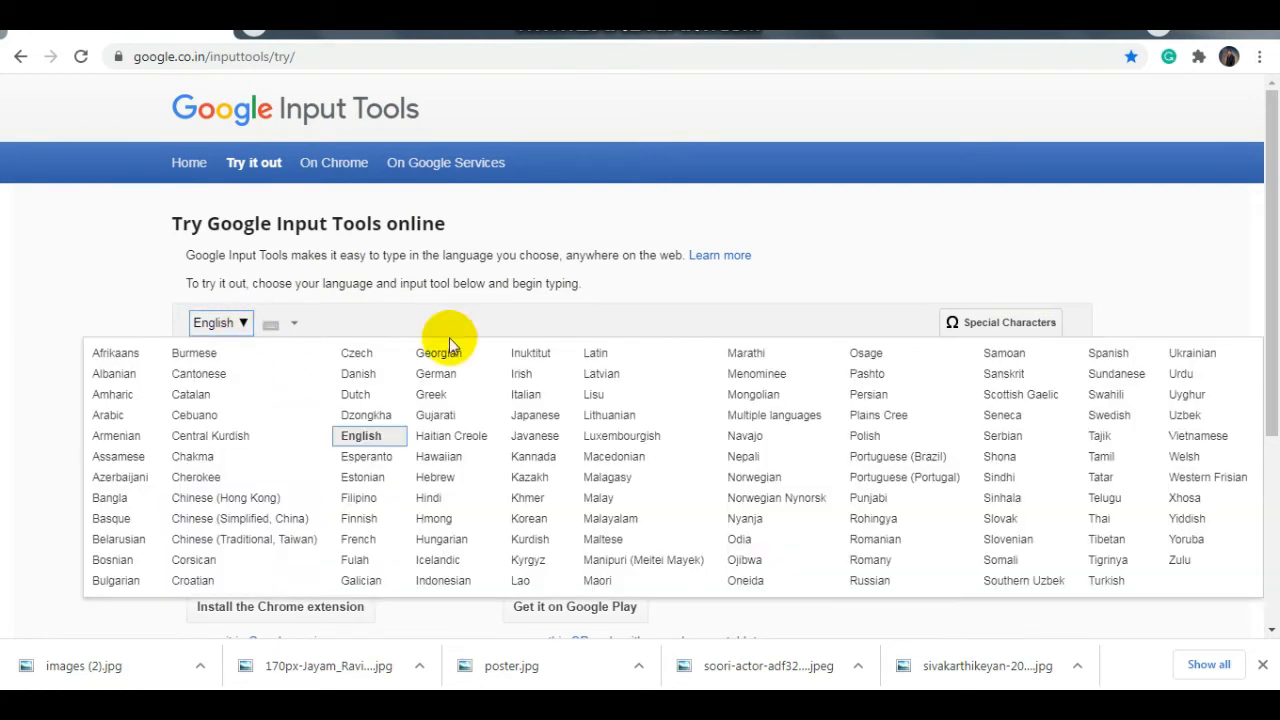
left_click(1103, 458)
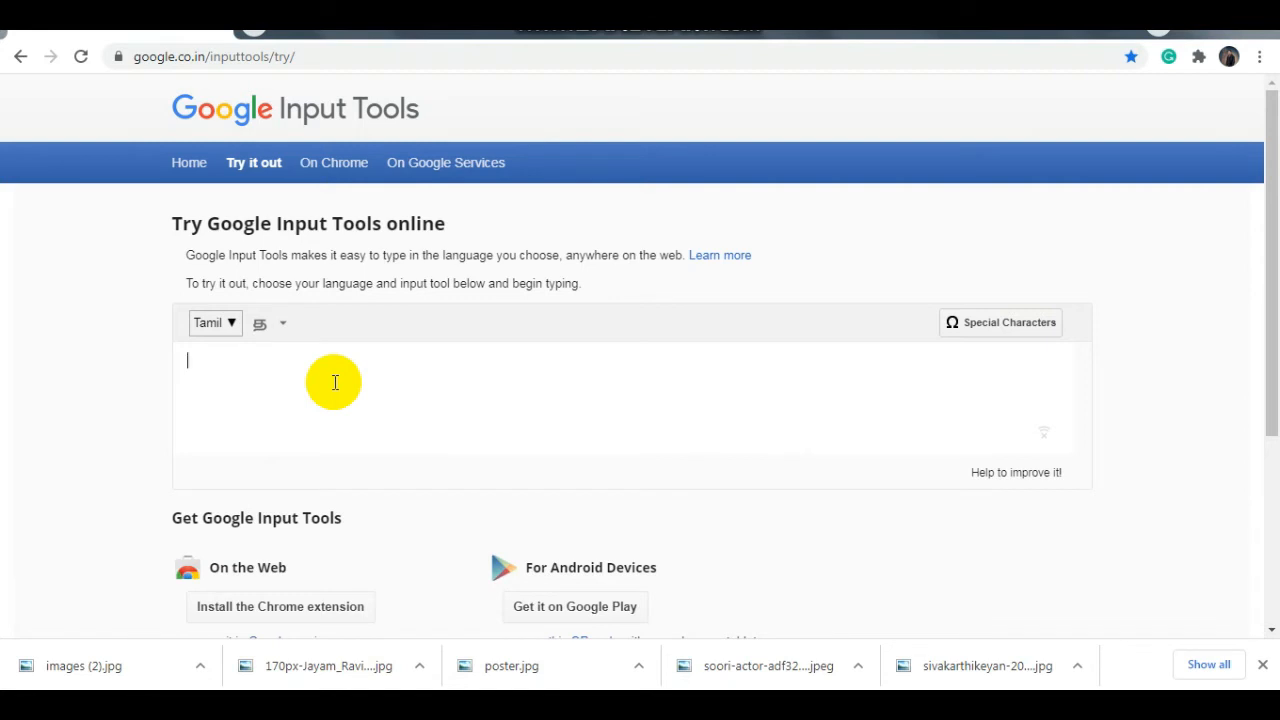
Enter the Tamil words "திருவிழாவை காணவரும்" by transliteration, choosing the matching suggestion for the second word
type("thiruv")
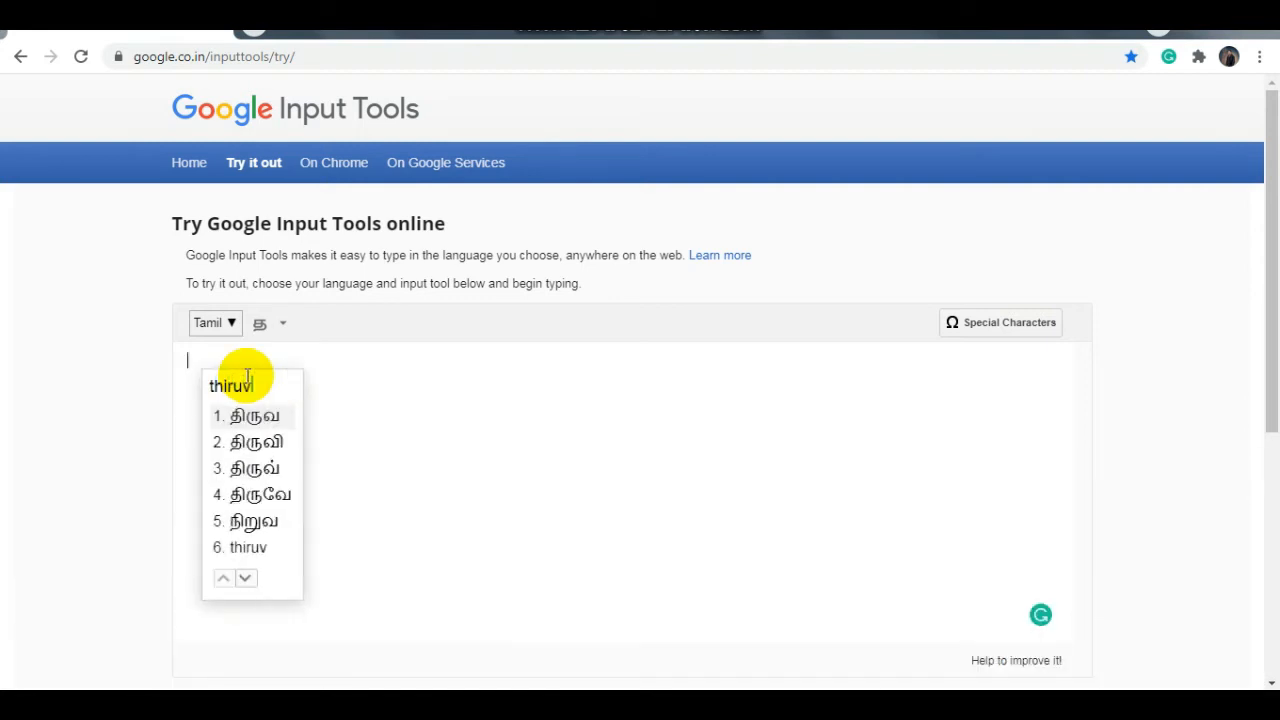
type("ilavai kaa")
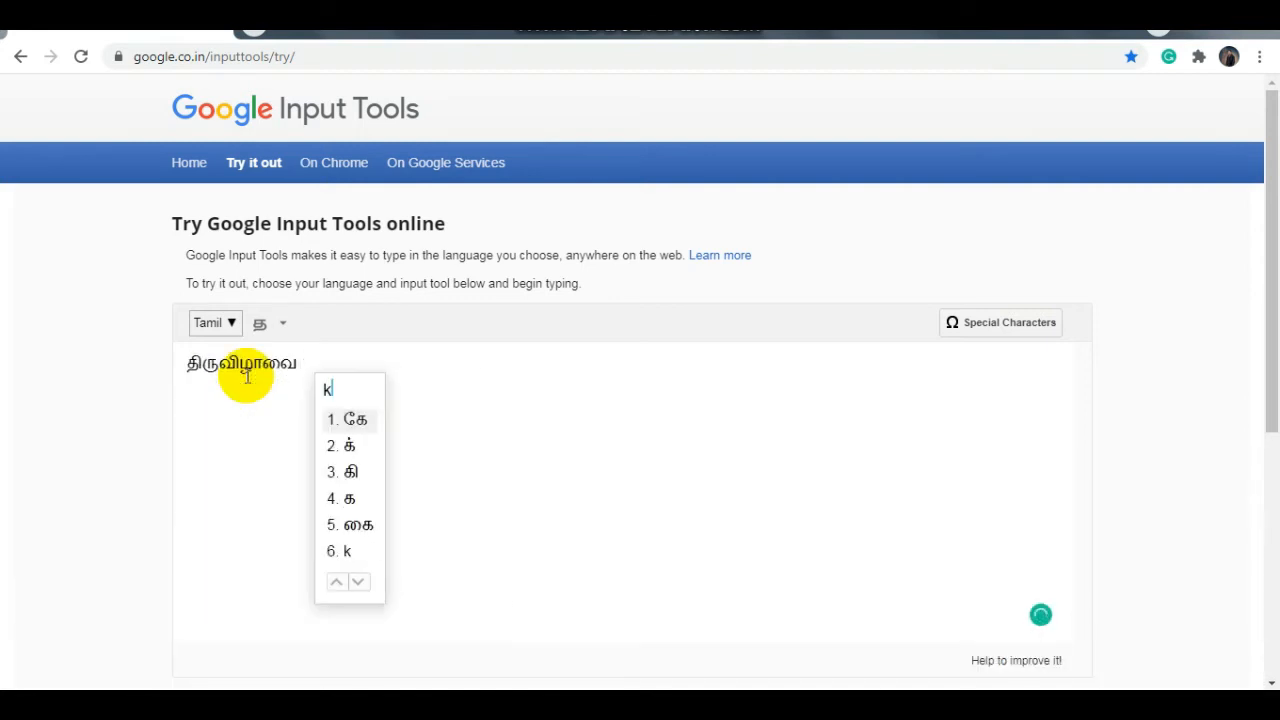
type("navarum")
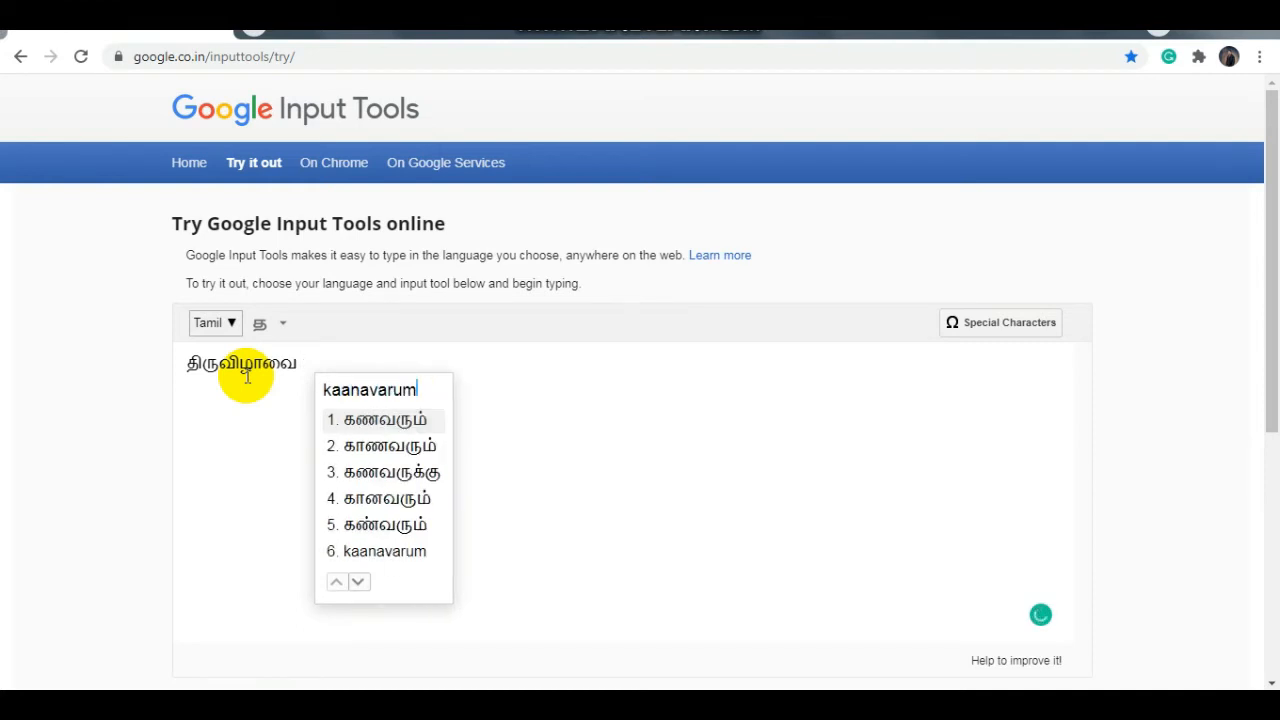
left_click(417, 445)
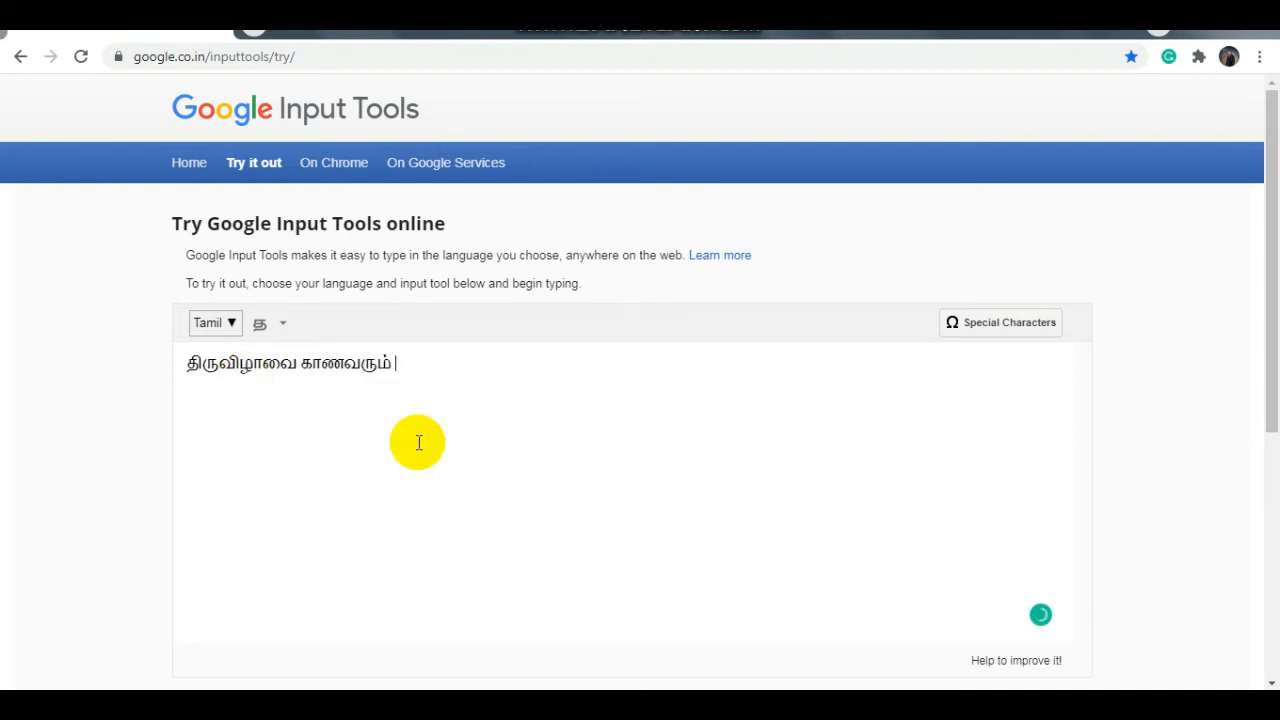
Add the Tamil word "பக்தர்களை" to the sentence, correcting its transliteration to "paktharkalai"
type("paktharh")
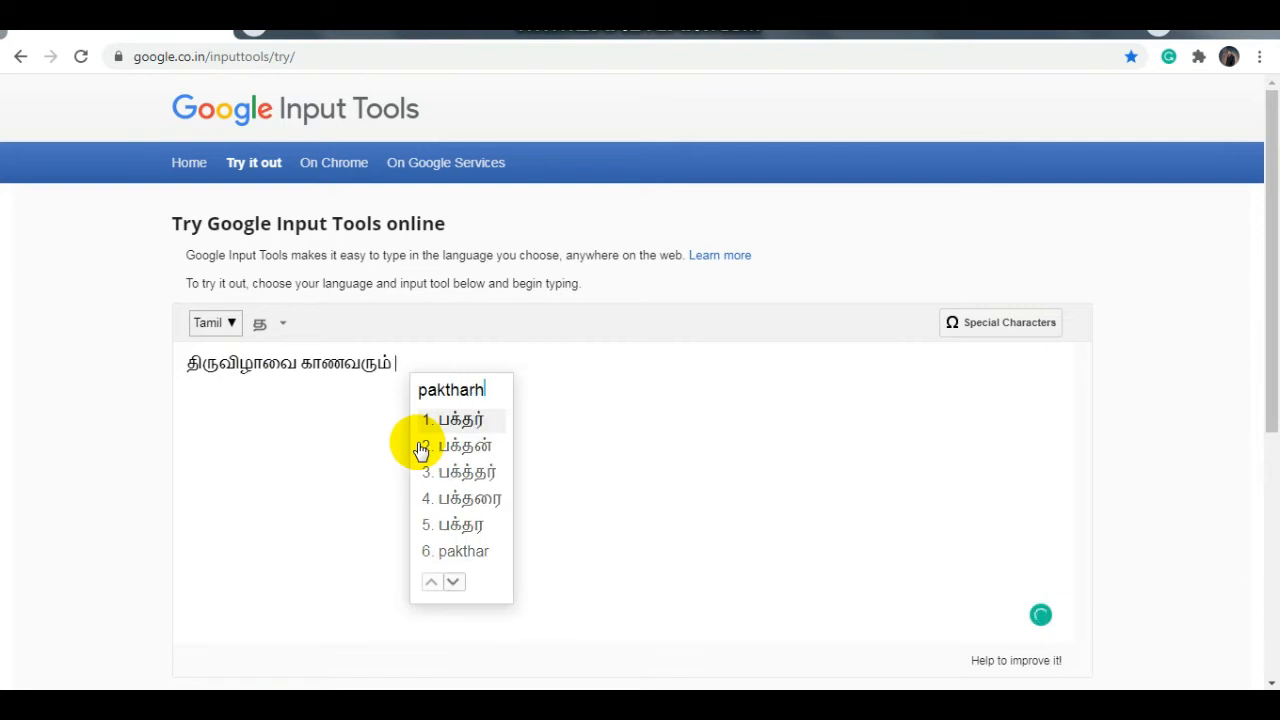
type("alai")
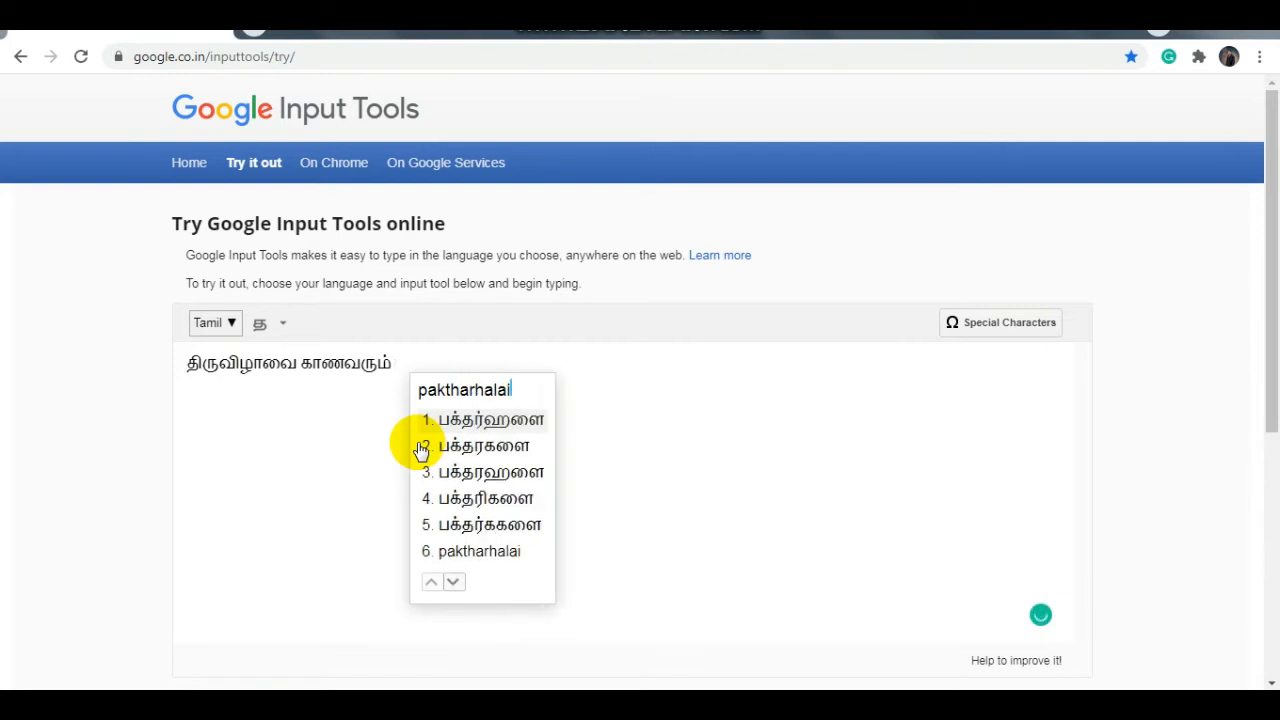
key("BackSpace")
key("BackSpace")
key("BackSpace")
key("BackSpace")
key("BackSpace")
key("BackSpace")
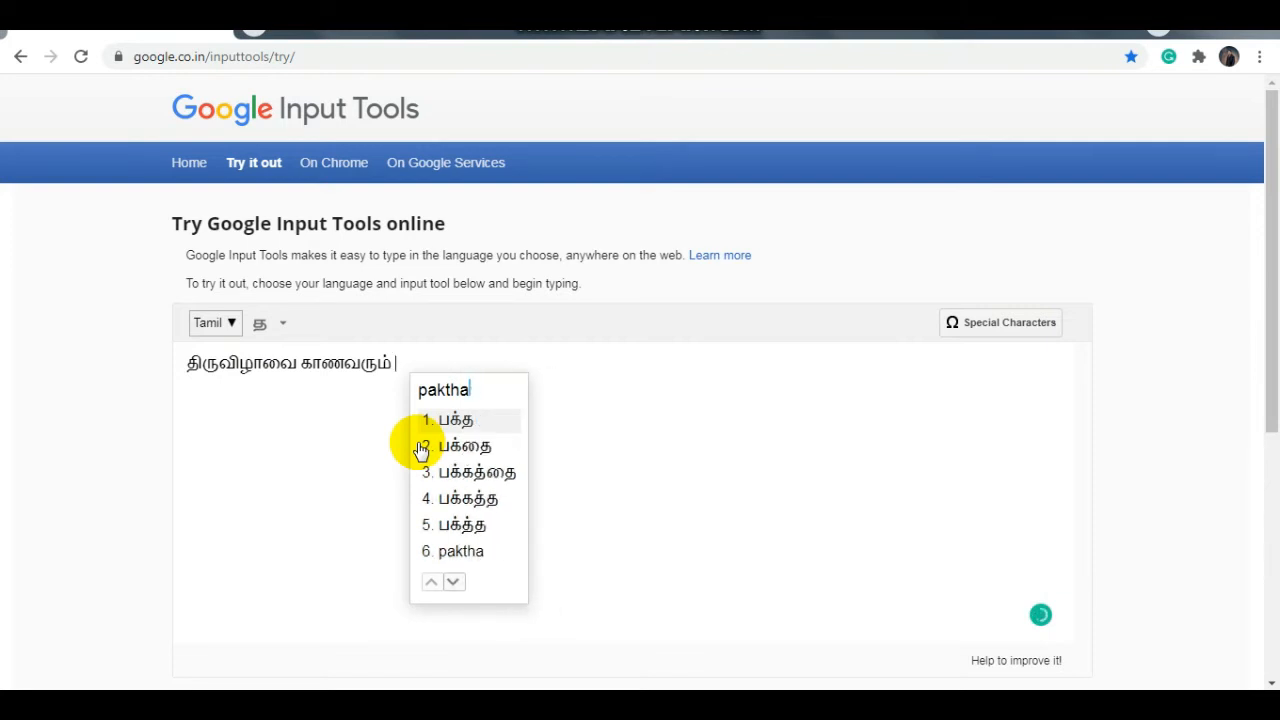
type("rkalai")
key("space")
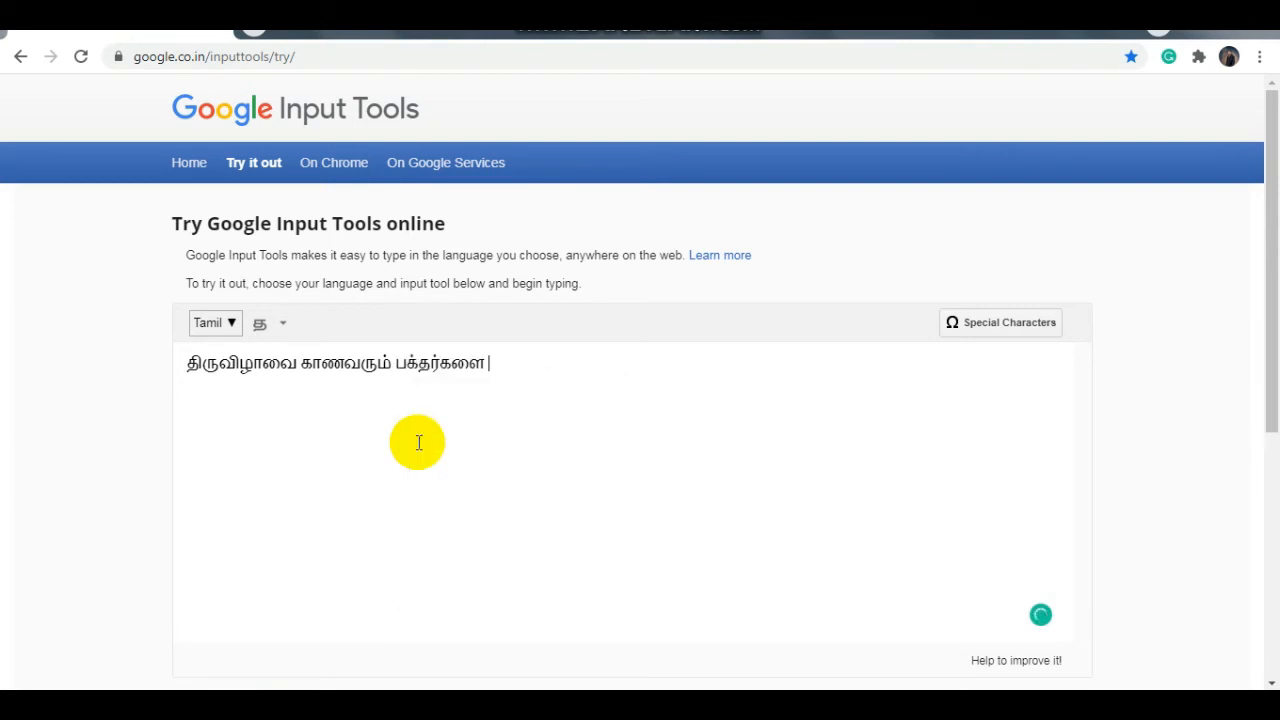
Complete the Tamil sentence with the words "அன்போடு வரவேற்கிறோம்"
type("anpodu")
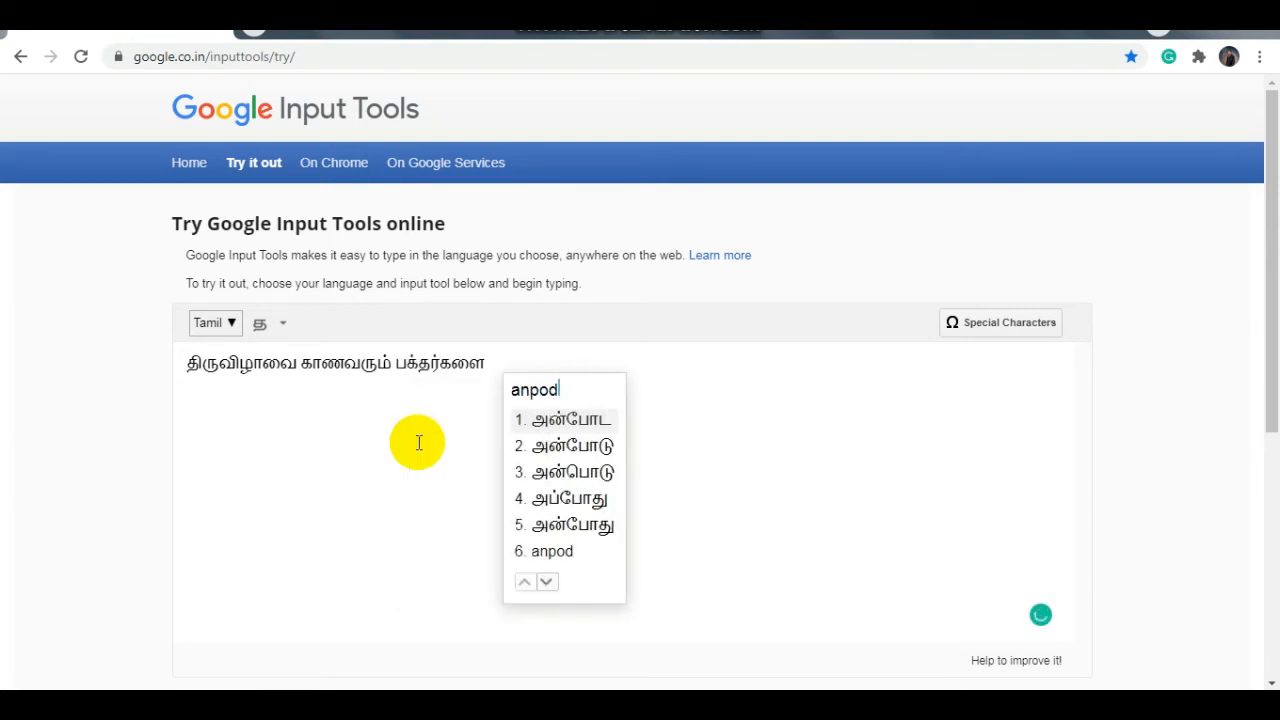
key("space")
type("varaverki")
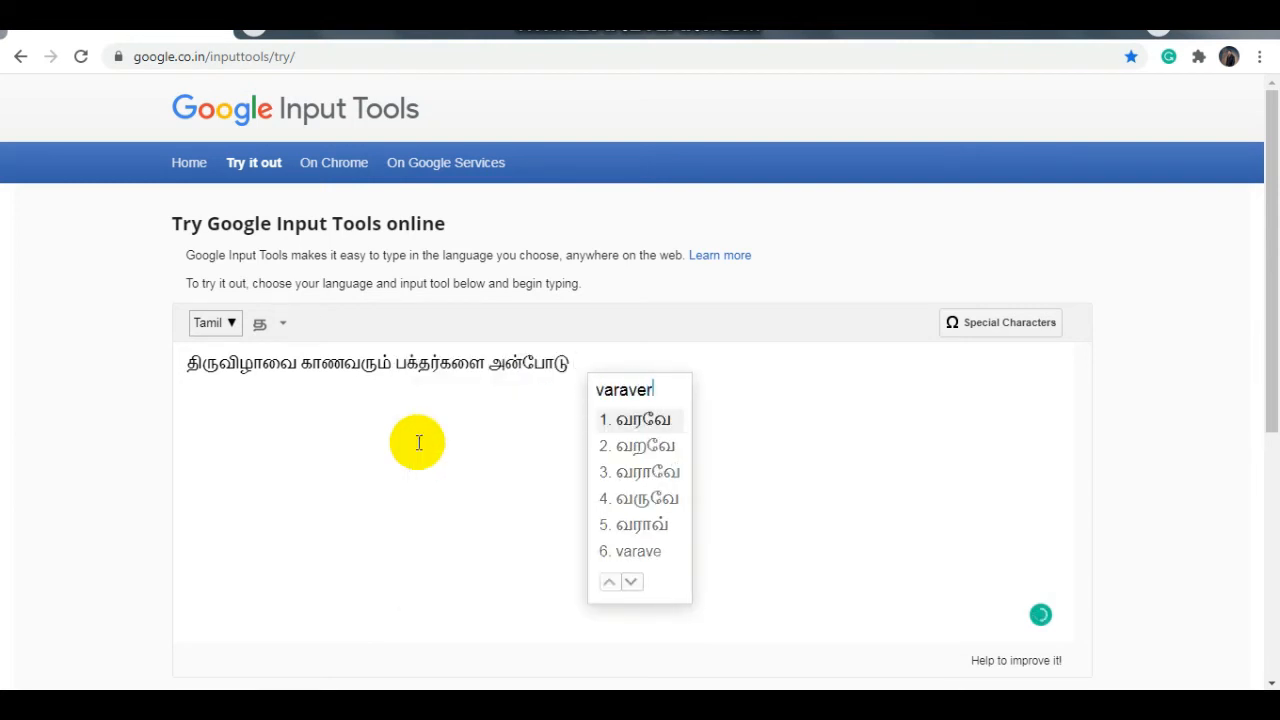
type("rom")
key("space")
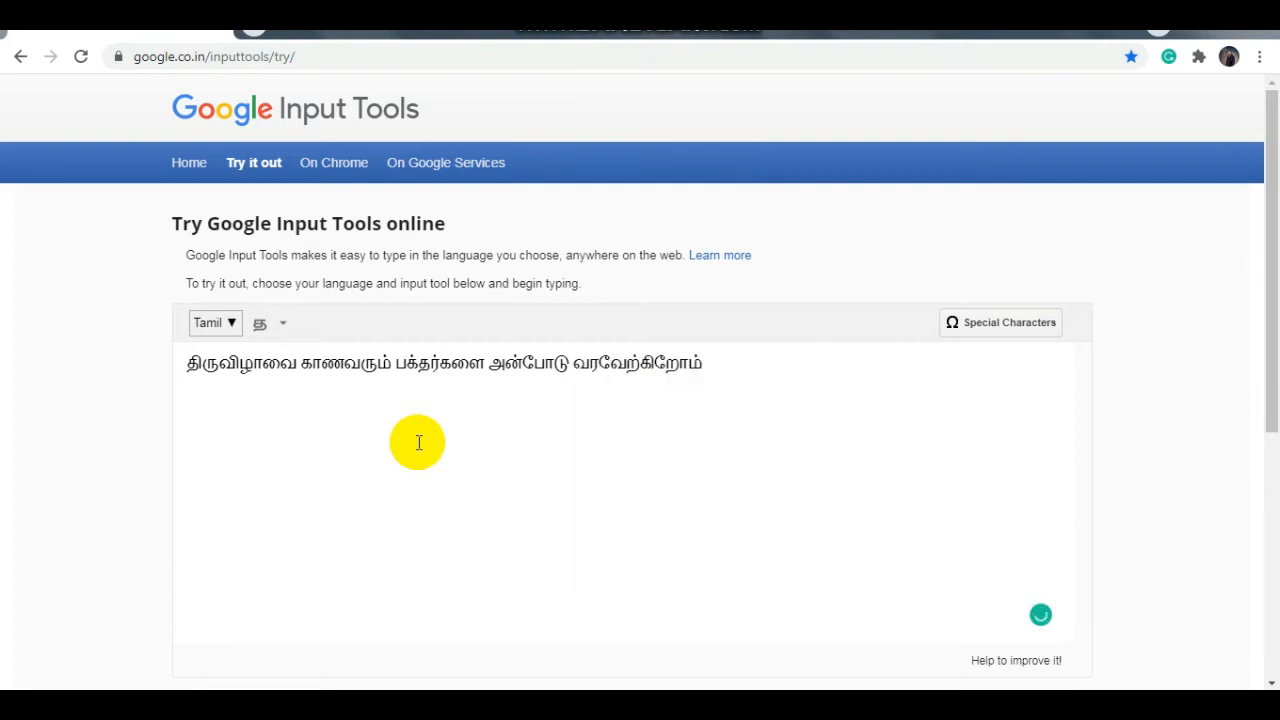
Copy the full Tamil sentence and paste it into a new text layer on the Photoshop banner, starting beside the Ganesha figure
key("ctrl+a")
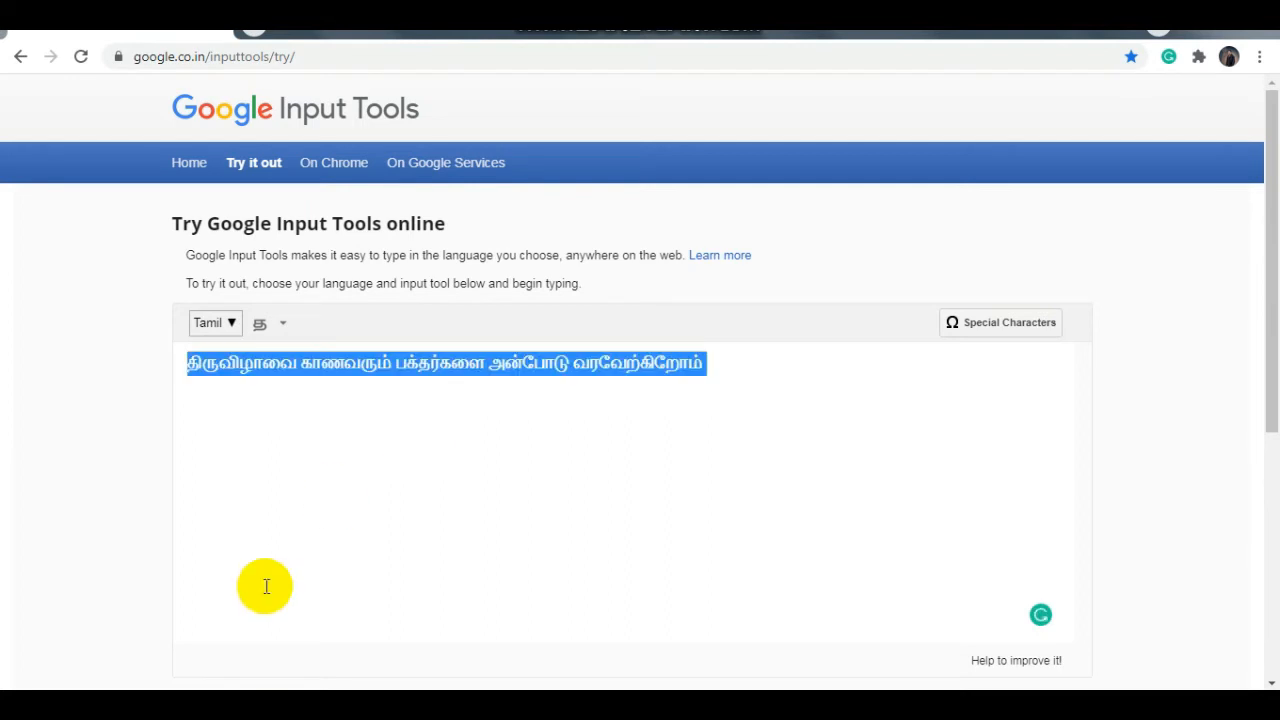
left_click(160, 697)
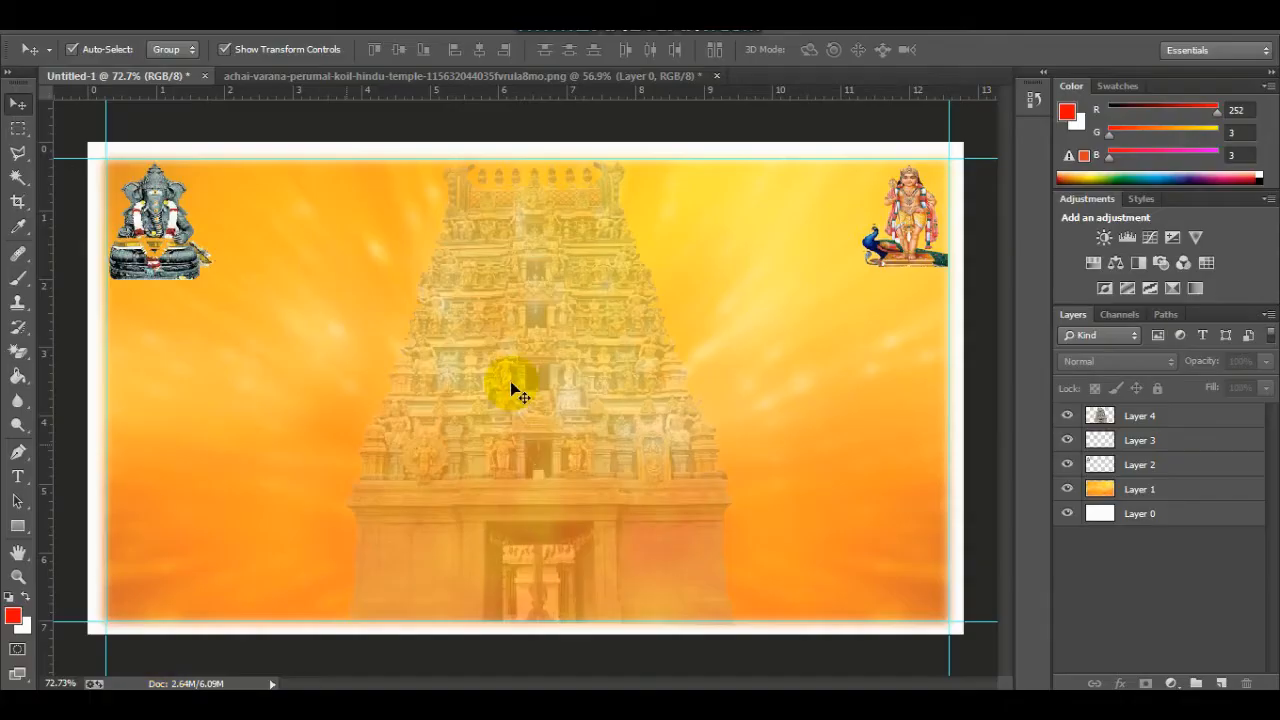
left_click(20, 480)
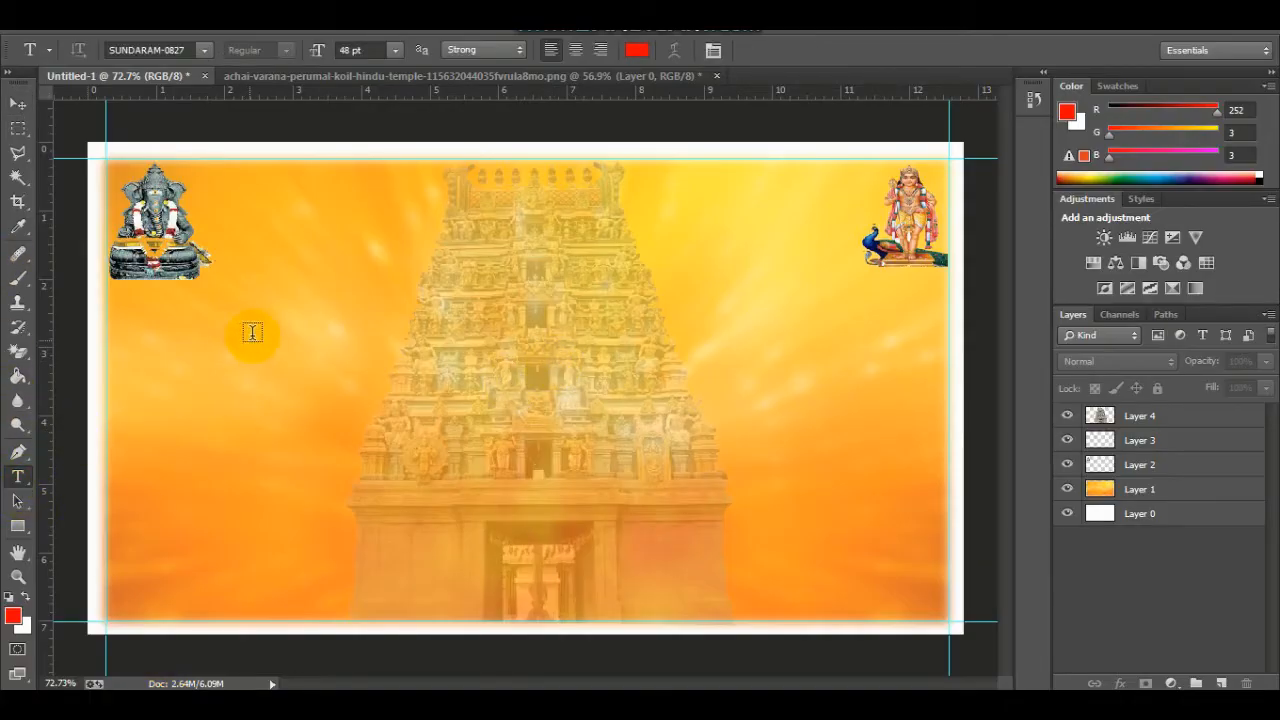
left_click(257, 267)
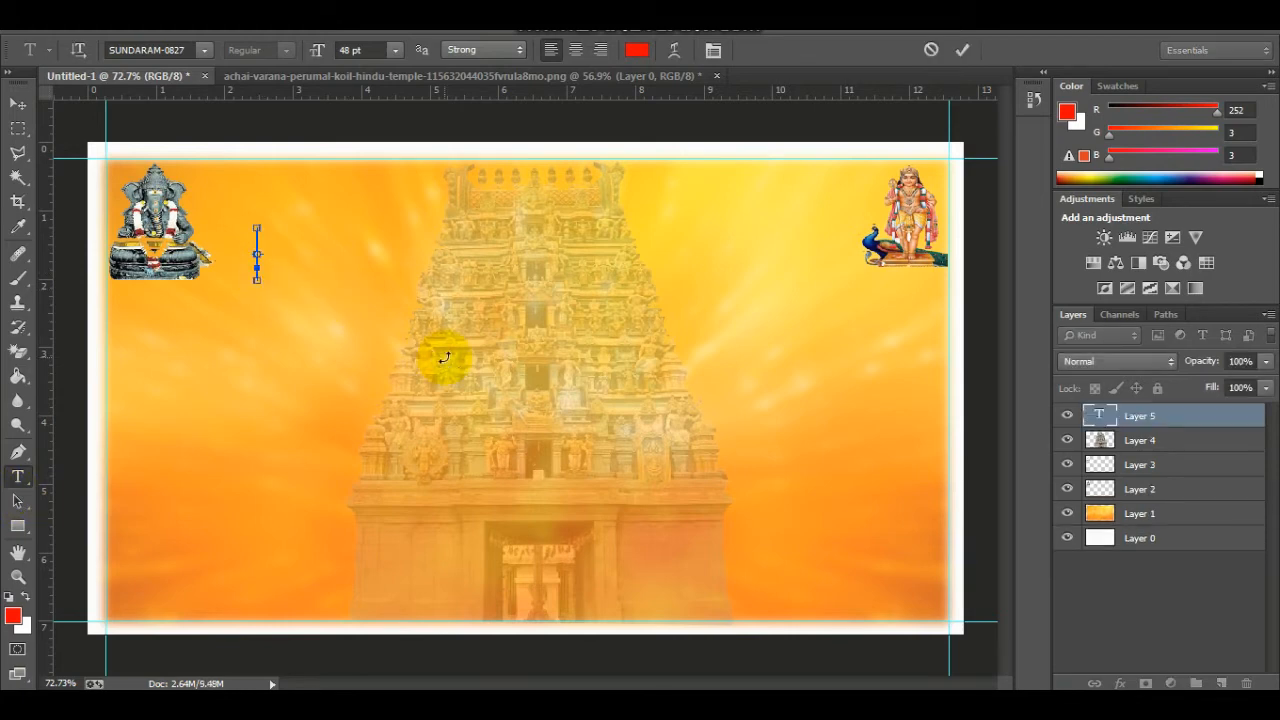
key("ctrl+v")
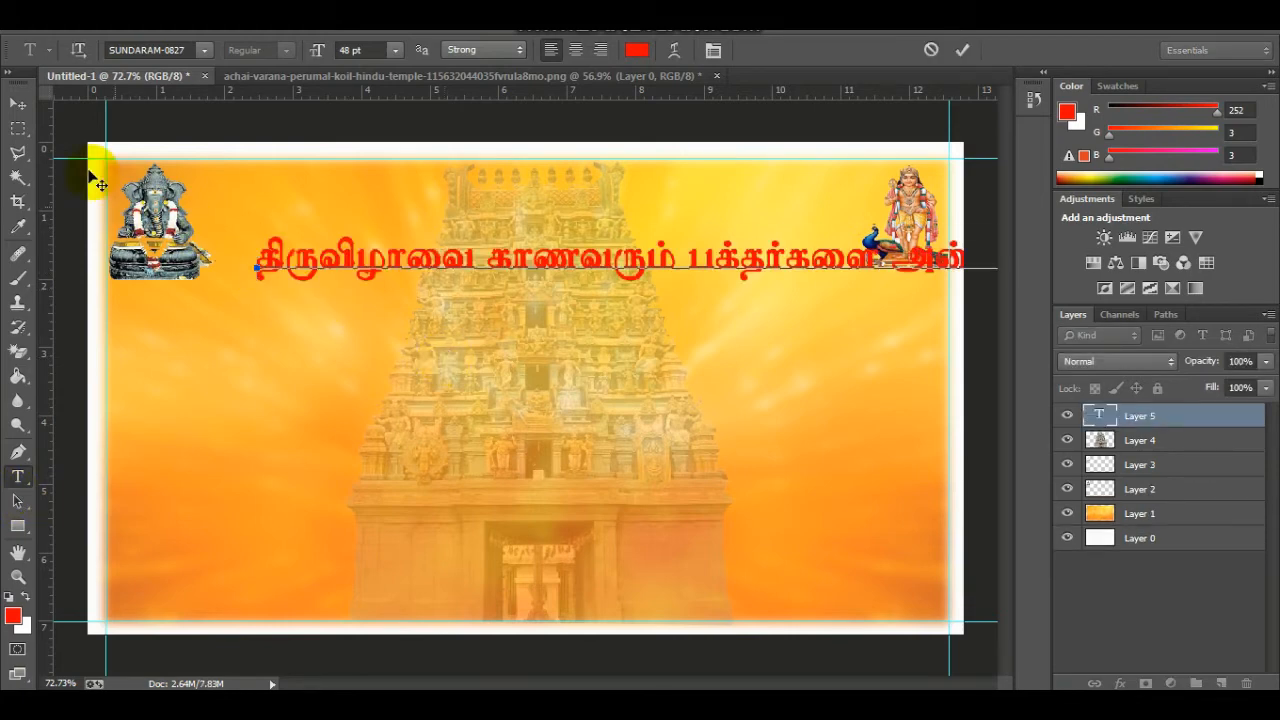
Break the Tamil sentence before "அன்போடு", indent the second line with spaces, and position the text between the two deity figures
left_click(18, 104)
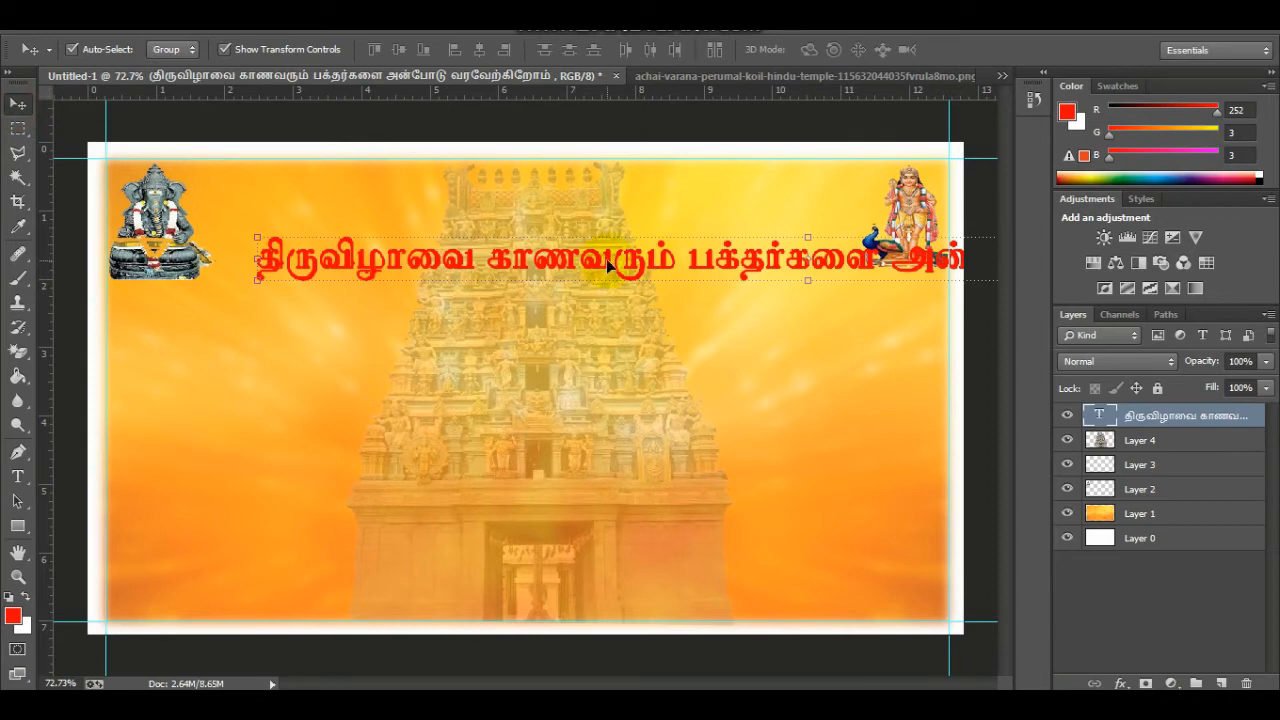
left_click_drag(600, 262, 477, 323)
key("t")
left_click(765, 323)
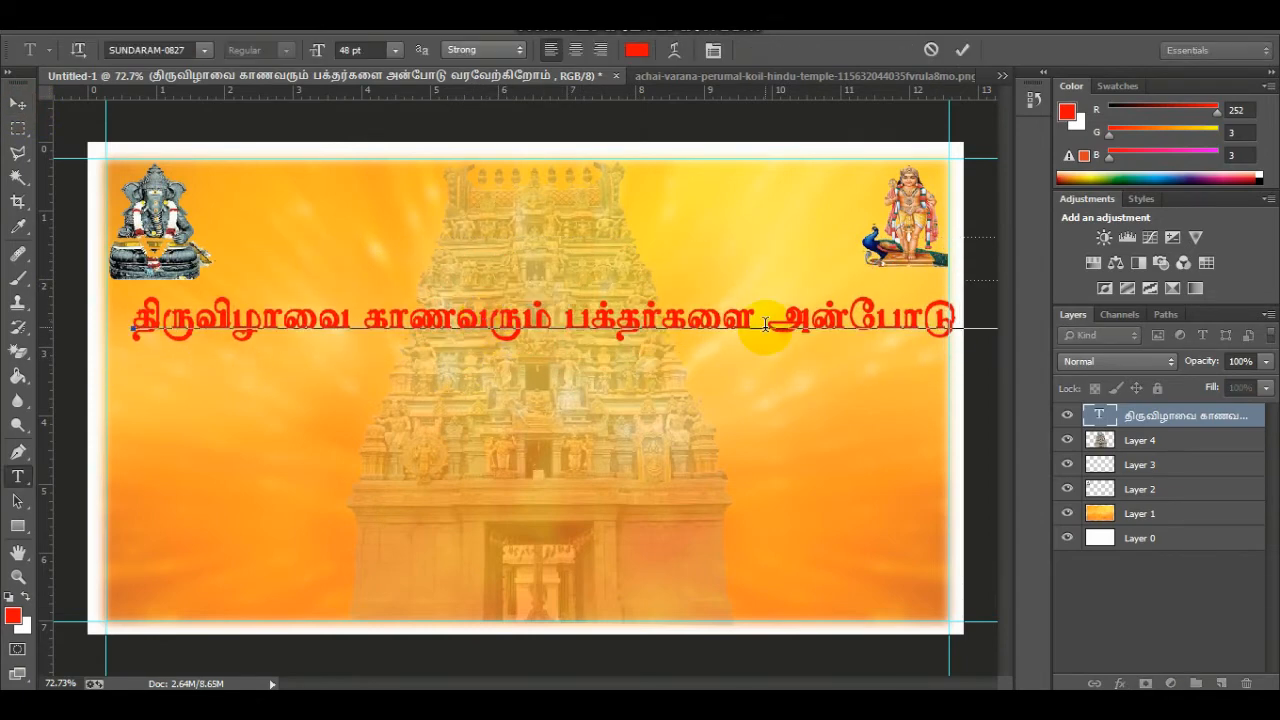
key("Return")
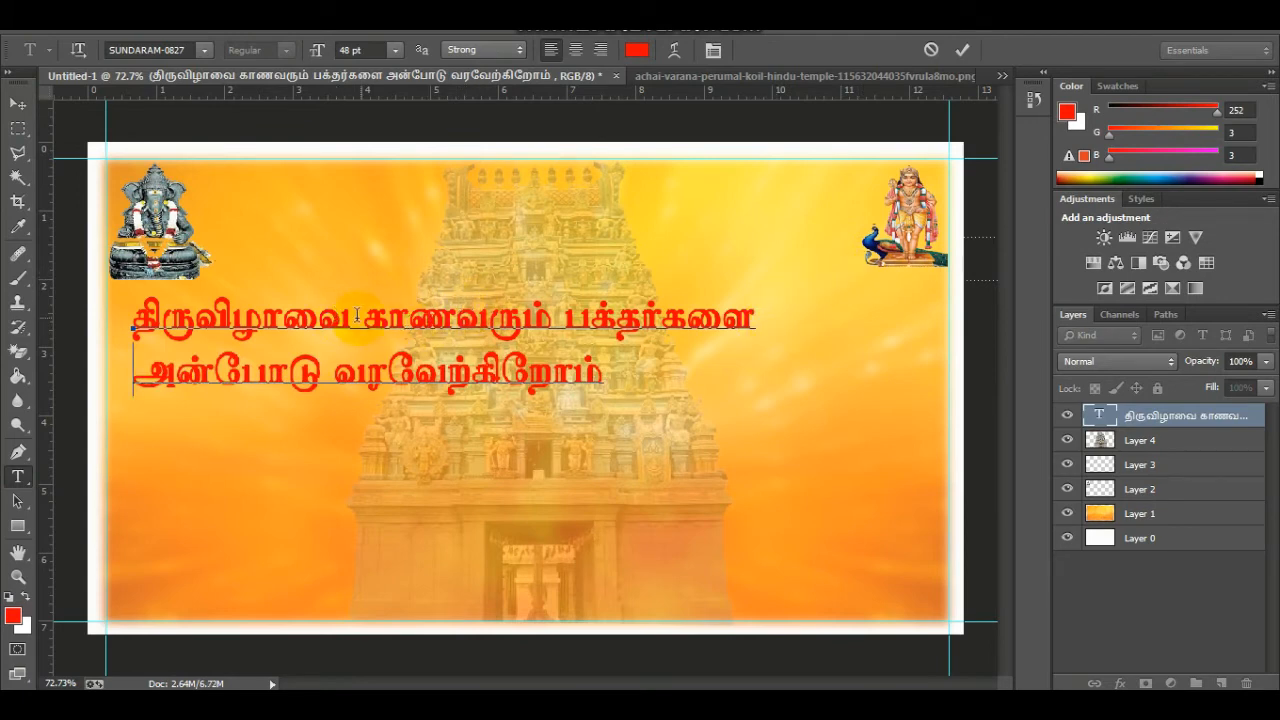
left_click(148, 368)
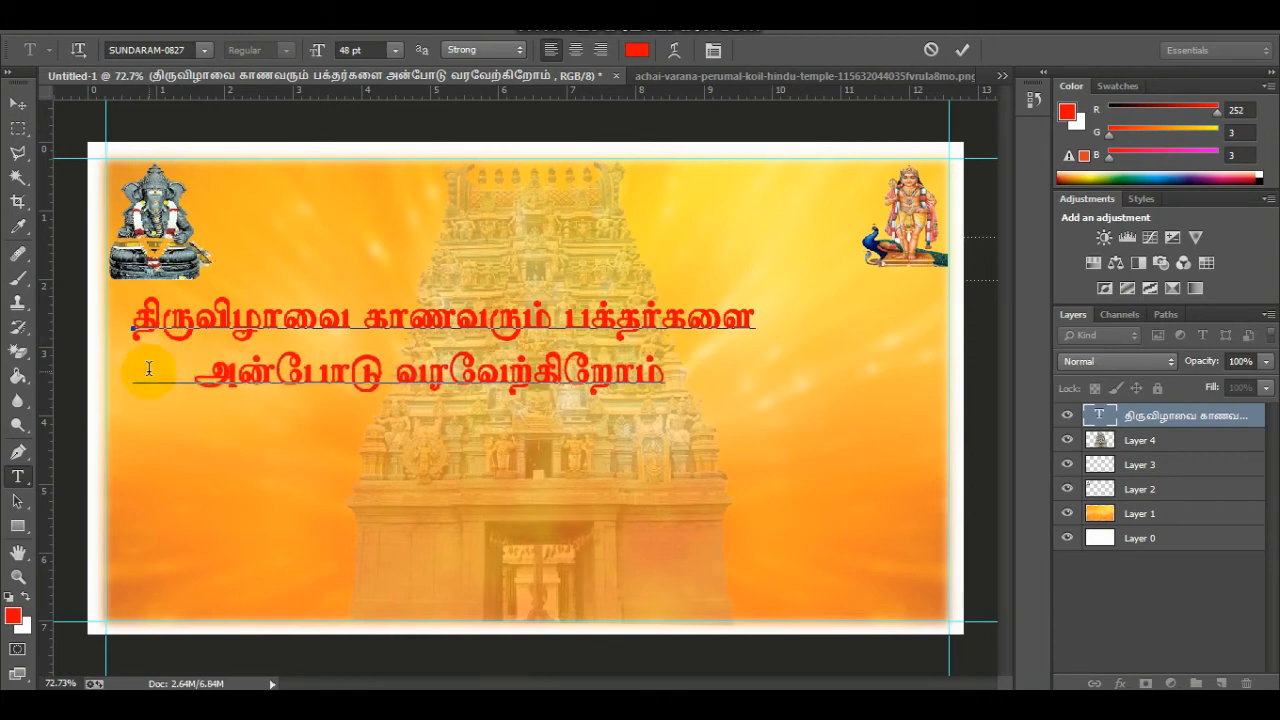
left_click(18, 103)
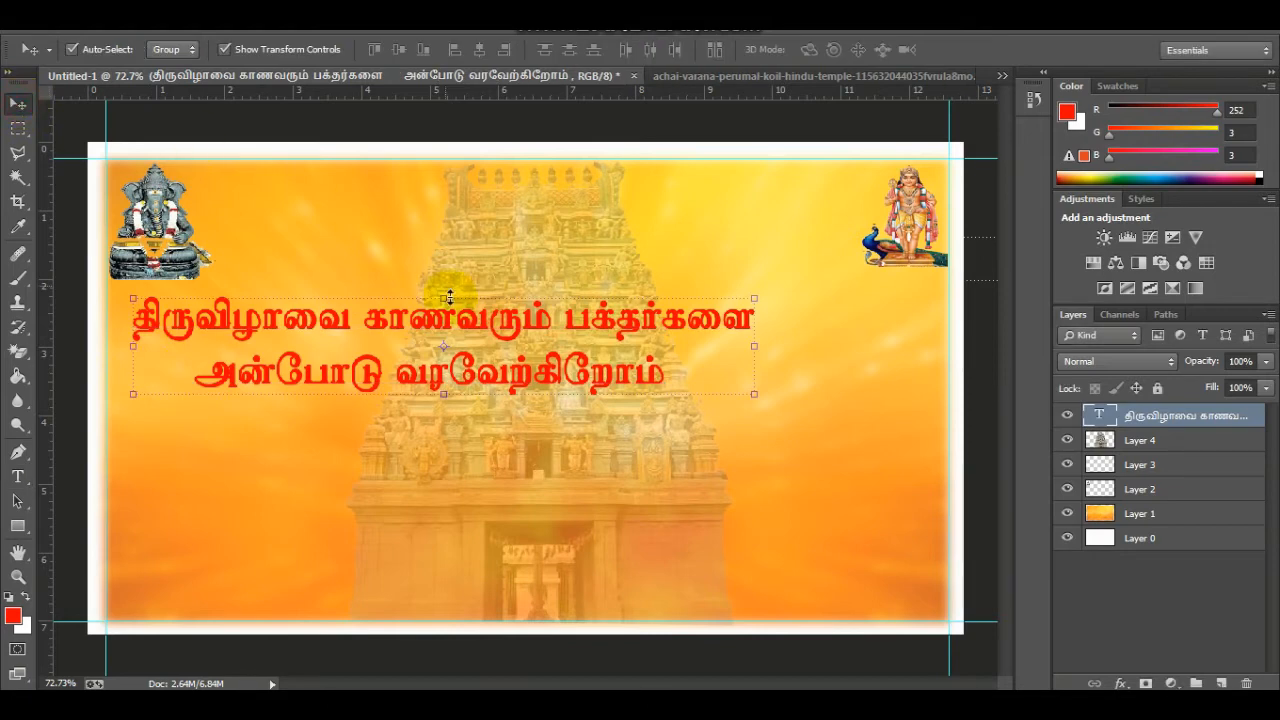
left_click_drag(470, 325, 527, 226)
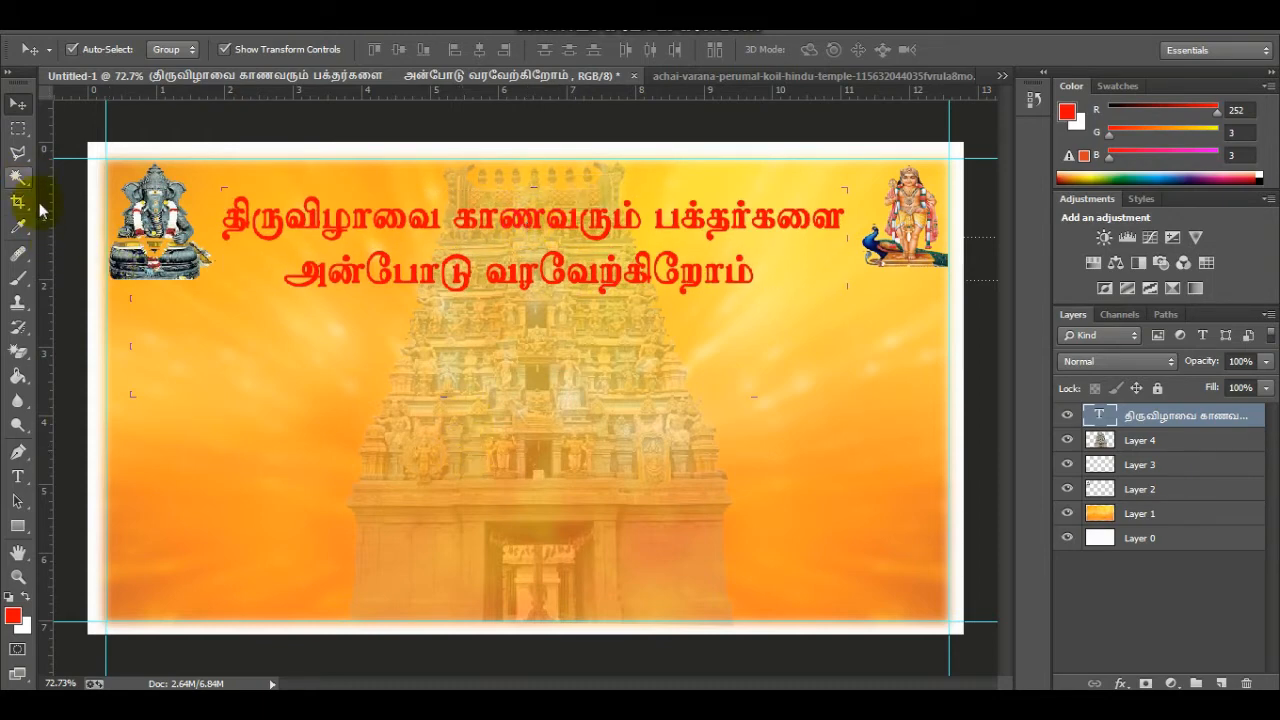
Set the font size of the whole Tamil text to 50 pt and move the text up about 0.15 in
left_click(18, 477)
left_click(408, 212)
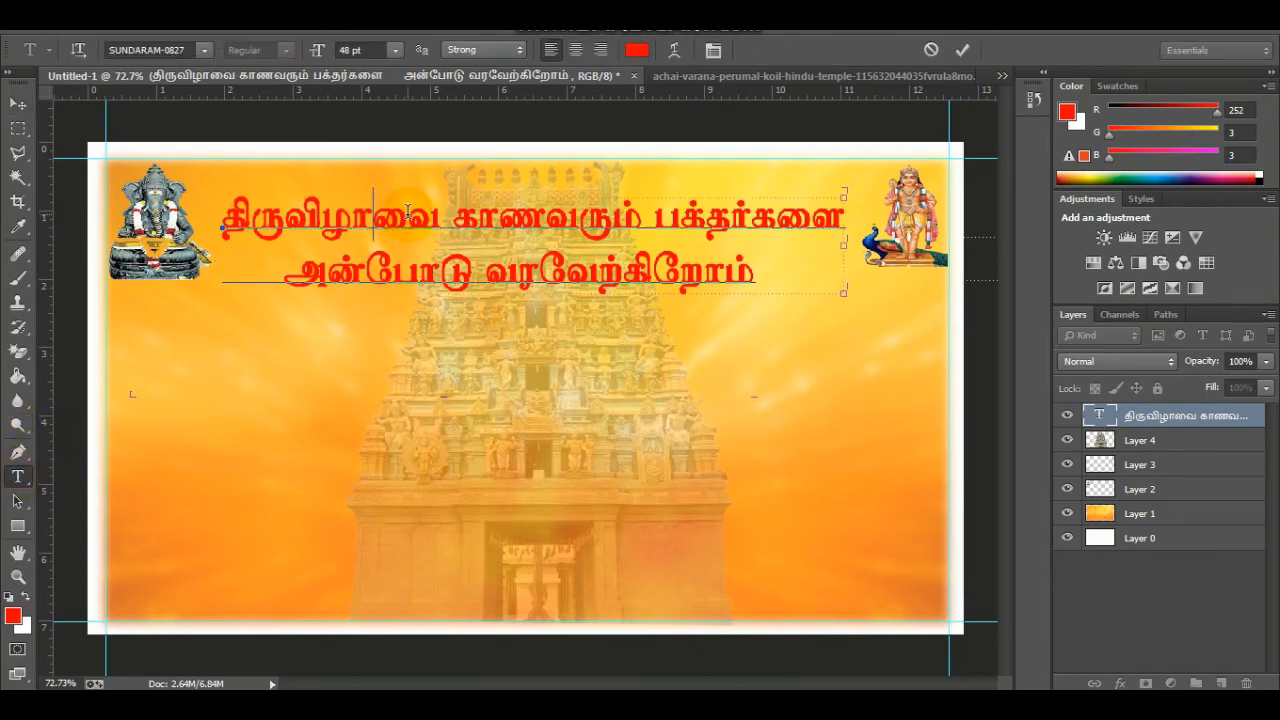
key("ctrl+a")
left_click(358, 49)
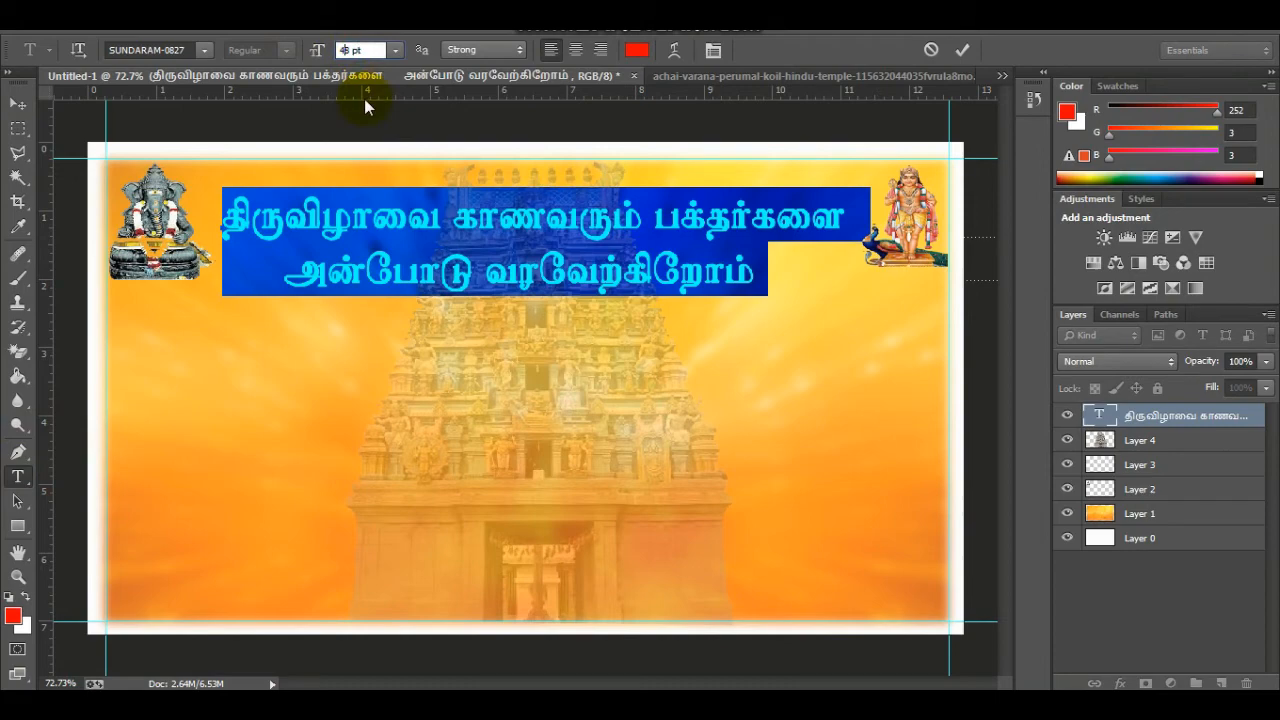
key("Up")
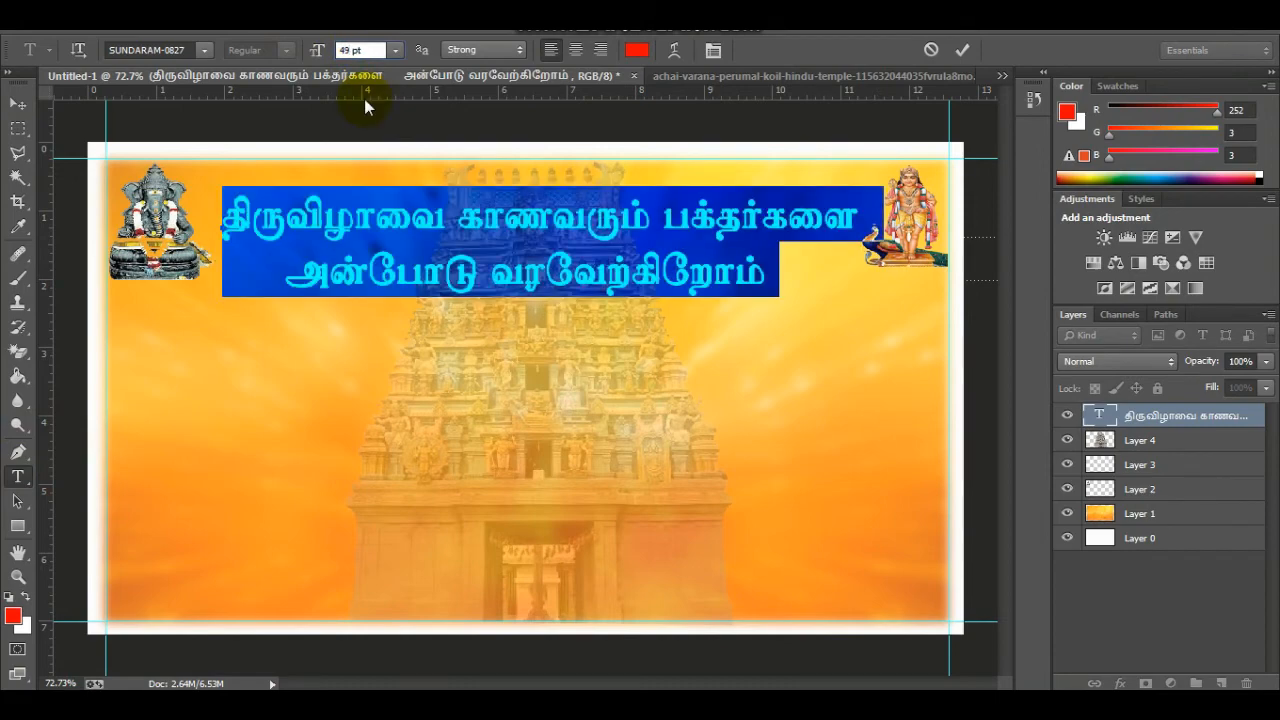
type("450")
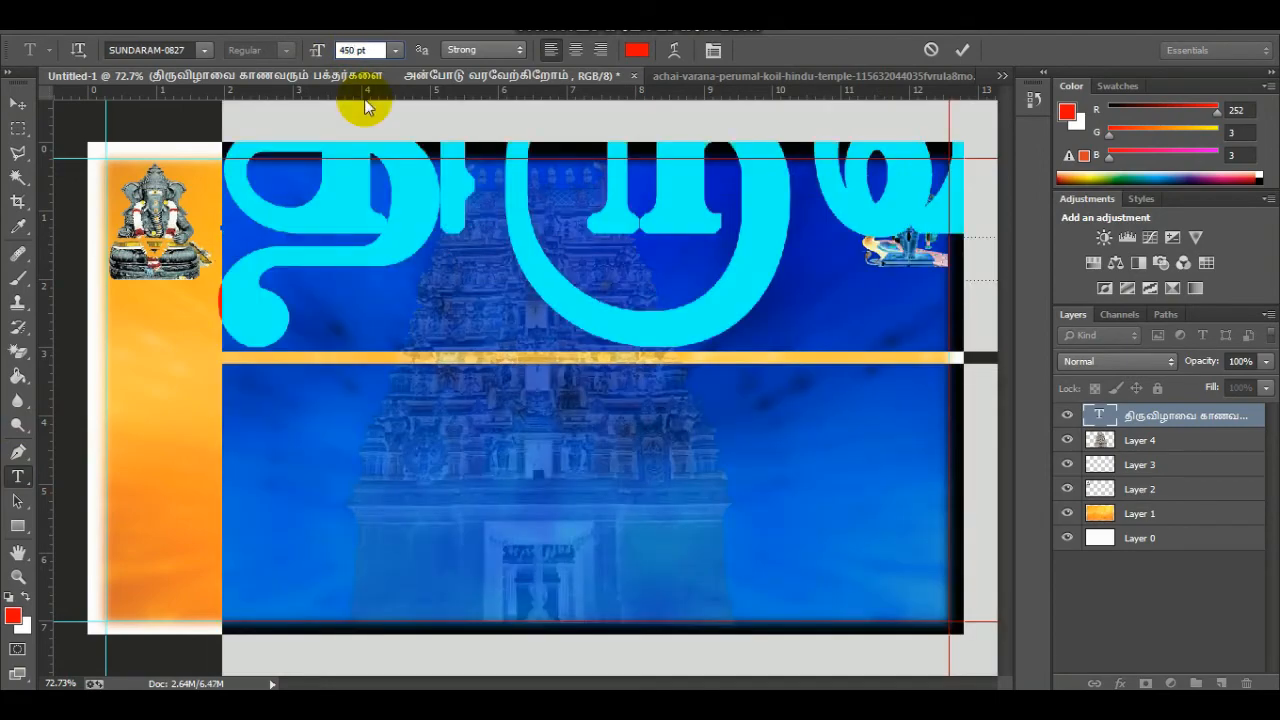
type("50")
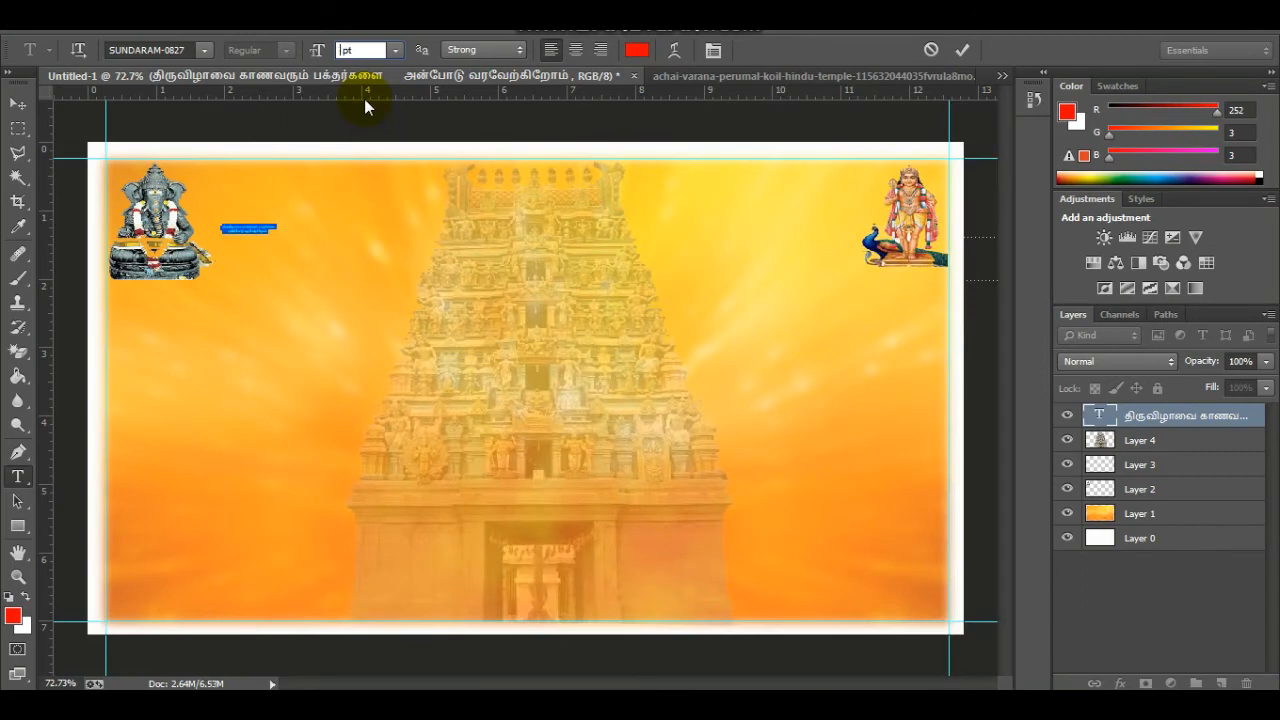
left_click(614, 324)
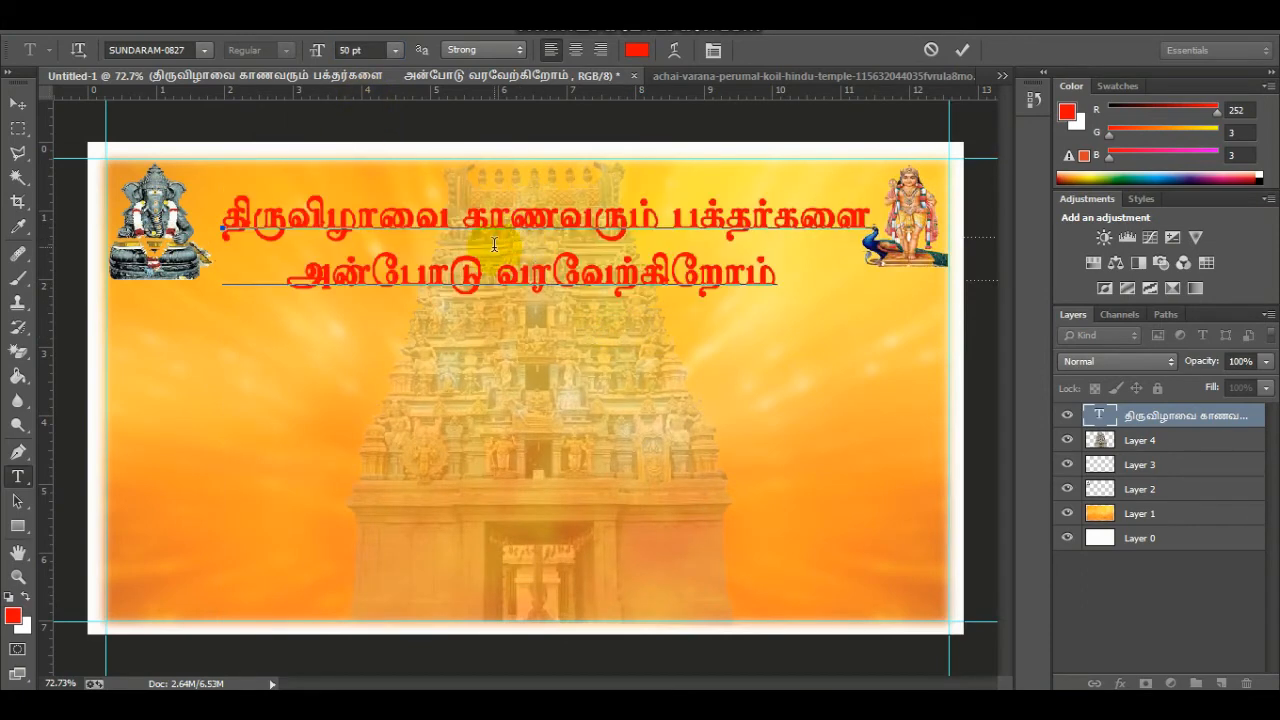
left_click(18, 104)
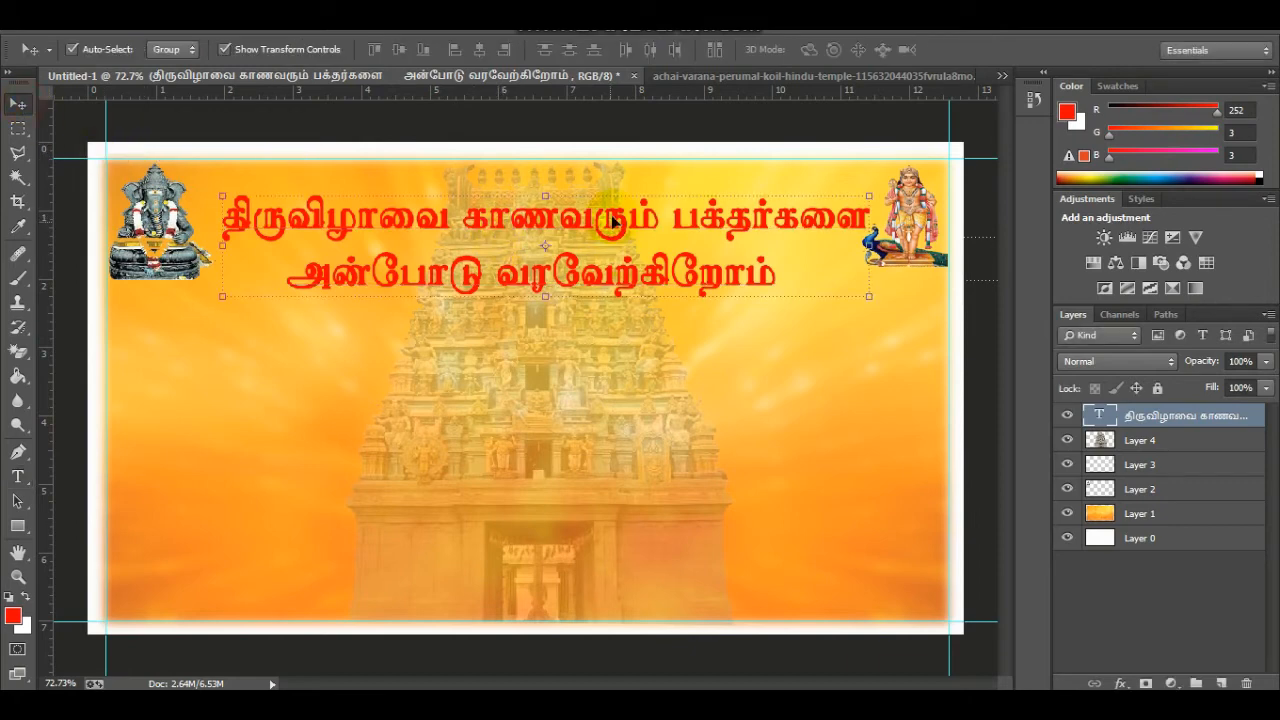
left_click_drag(614, 218, 614, 210)
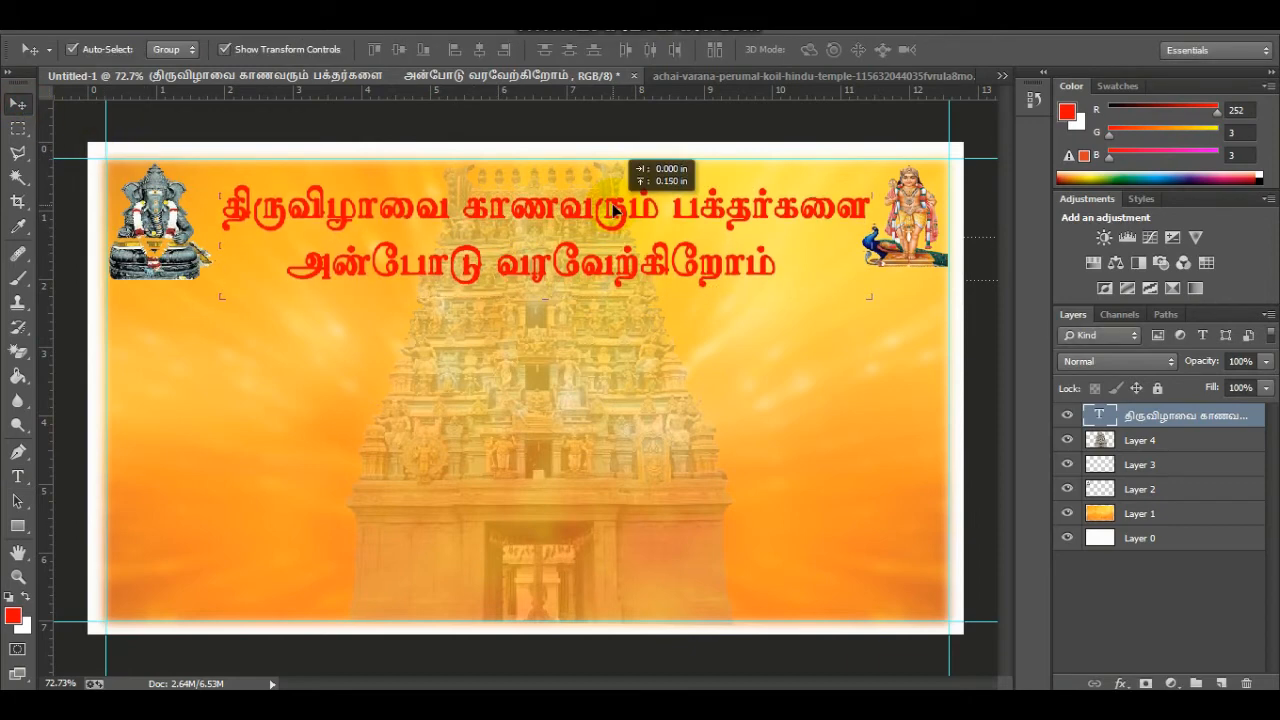
Add a Stroke layer style to the Tamil text layer and set the stroke color to white (ffffff)
left_click(1168, 418)
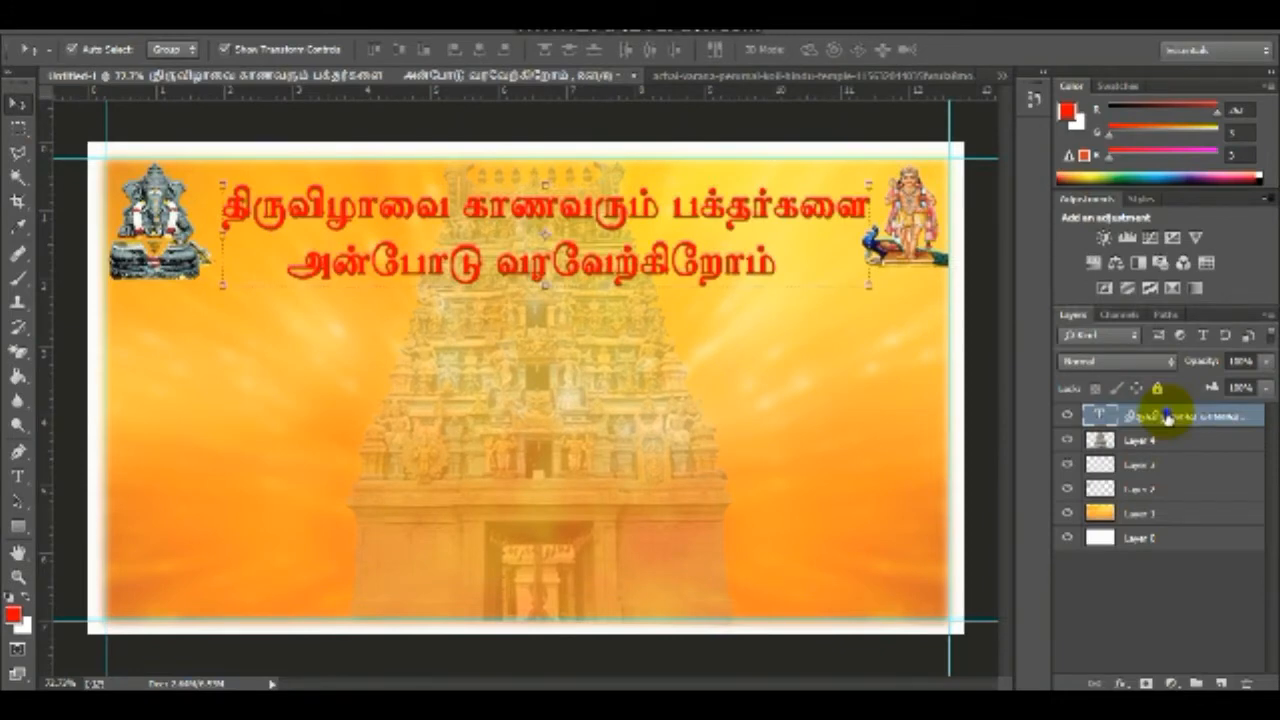
right_click(1167, 416)
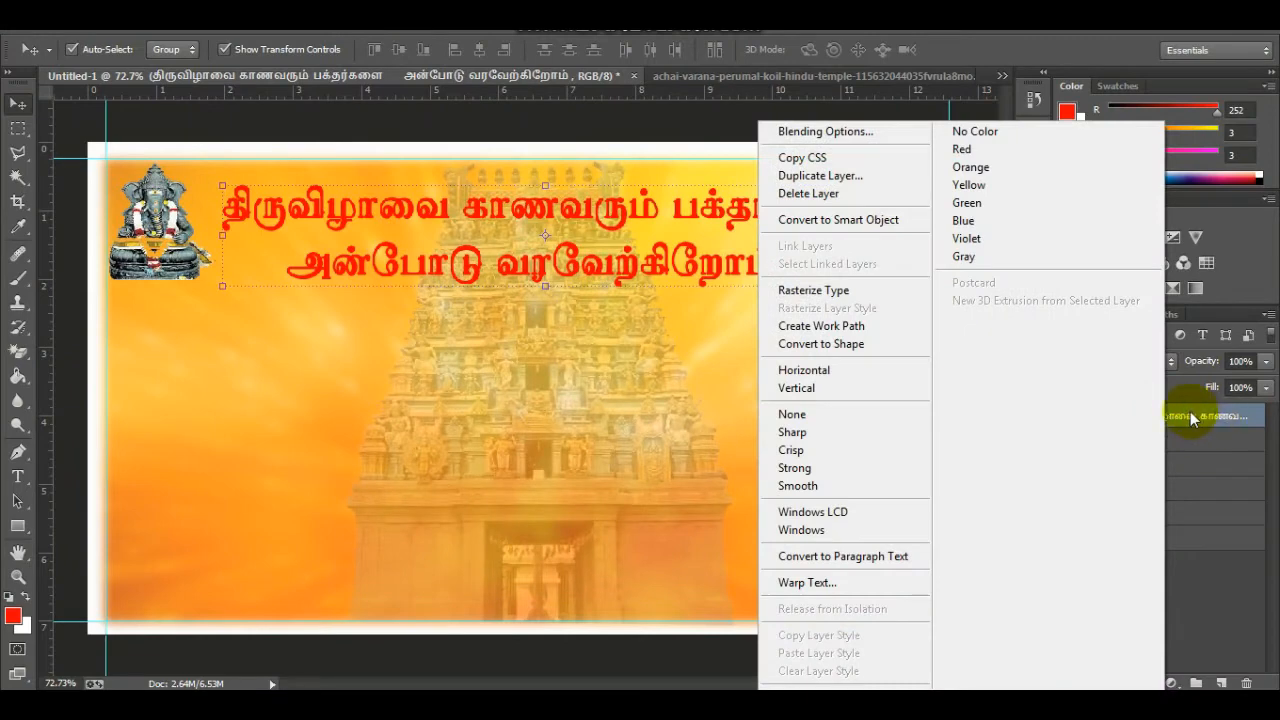
left_click(843, 146)
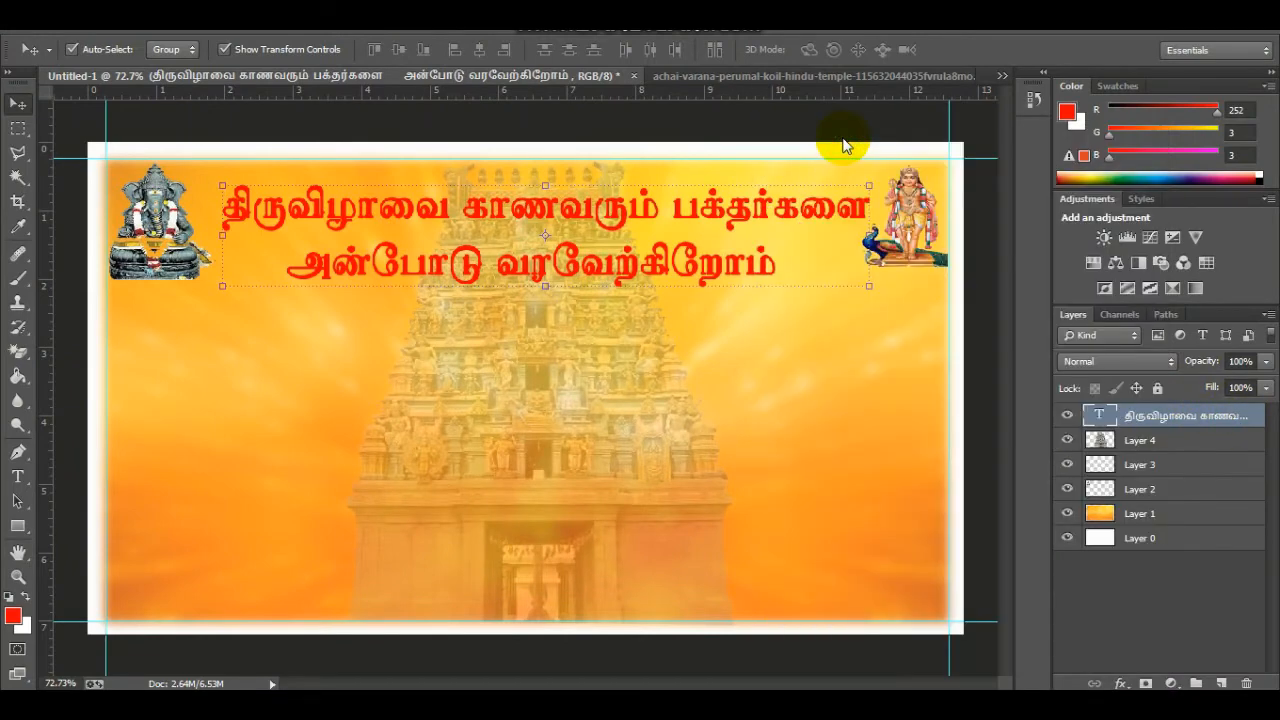
left_click_drag(819, 150, 867, 316)
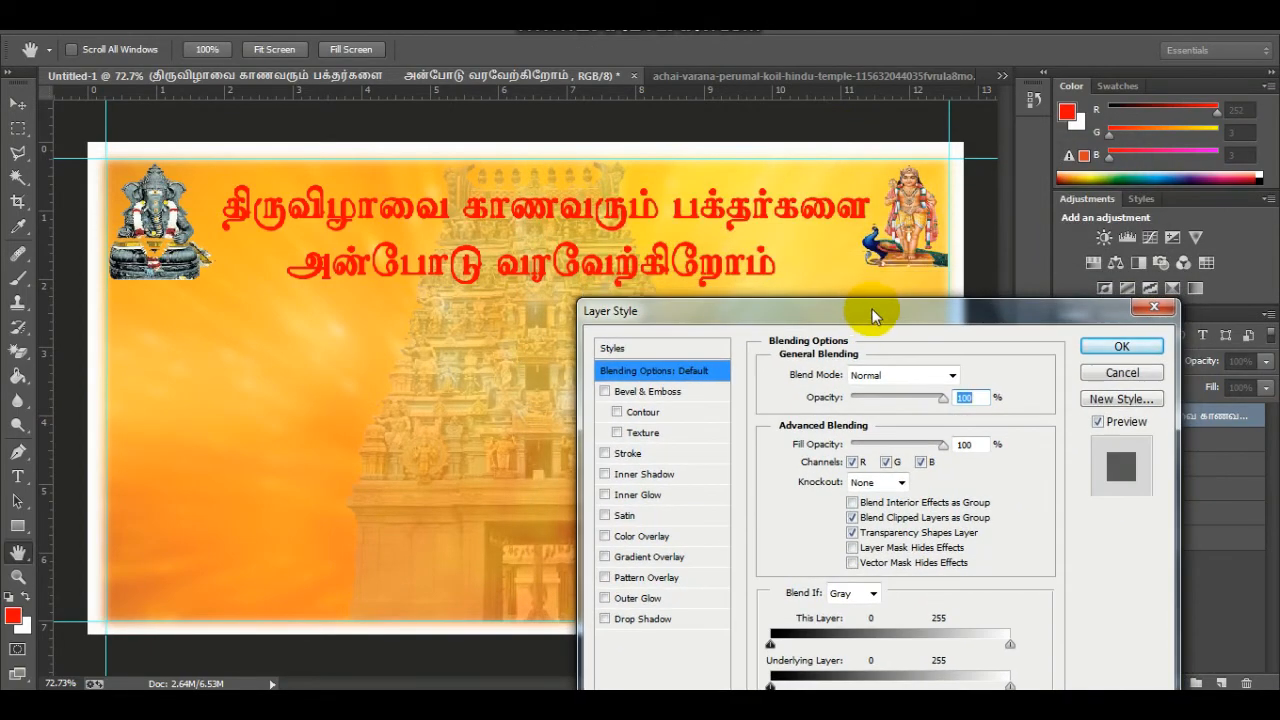
left_click(604, 453)
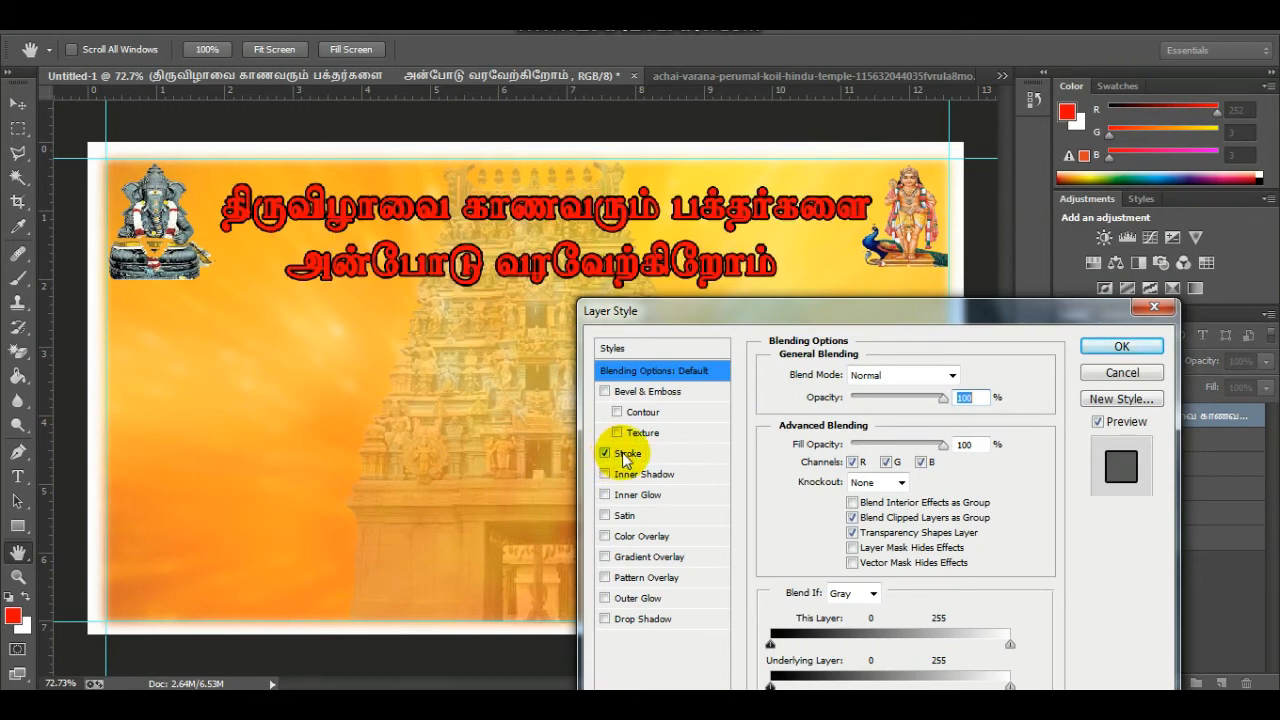
left_click(626, 453)
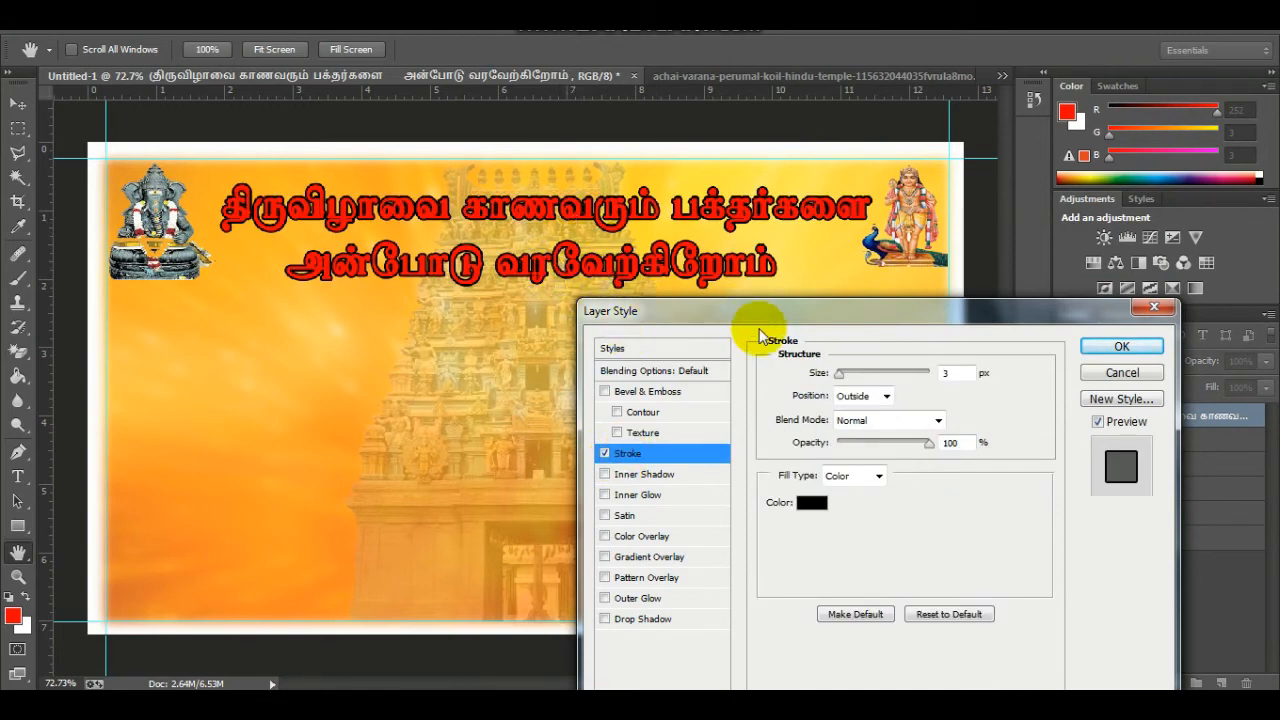
left_click(812, 503)
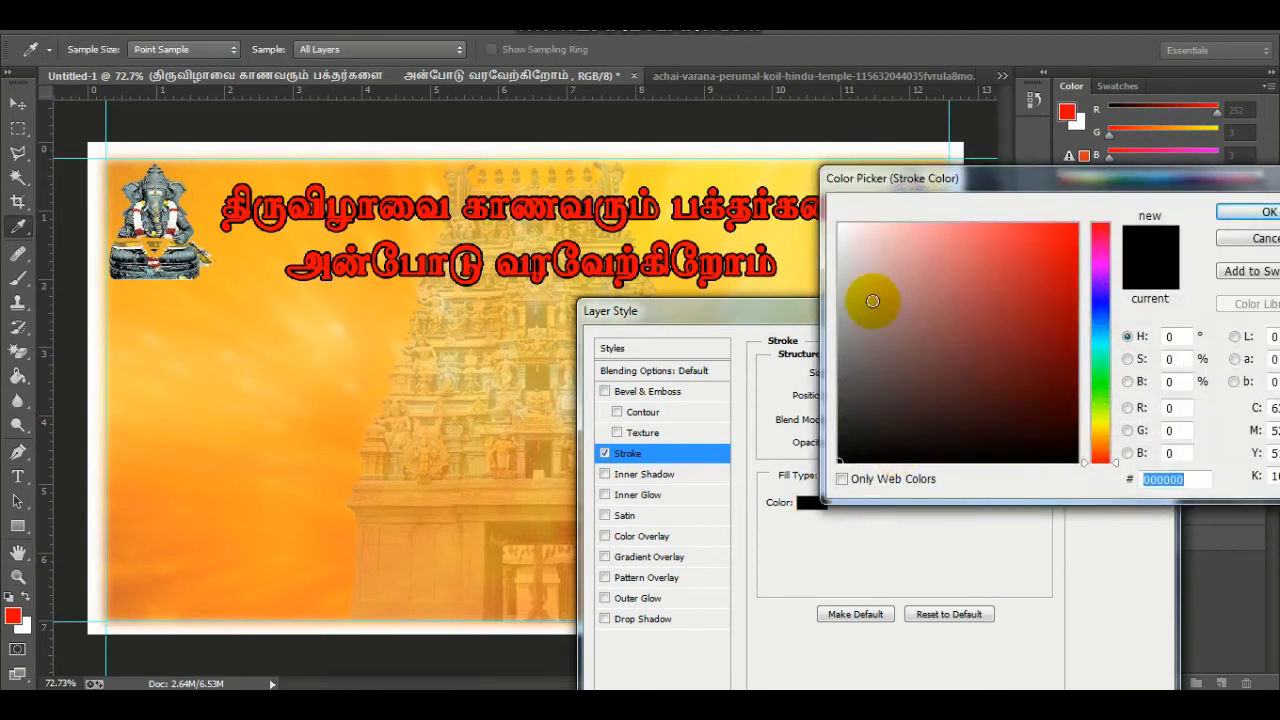
mouse_move(844, 236)
left_mouse_down()
mouse_move(831, 221)
mouse_move(891, 257)
mouse_move(931, 242)
left_mouse_up()
mouse_move(963, 293)
left_mouse_down()
mouse_move(1000, 323)
mouse_move(1016, 387)
mouse_move(976, 440)
mouse_move(931, 450)
mouse_move(877, 437)
mouse_move(849, 451)
mouse_move(836, 436)
left_mouse_up()
left_click_drag(844, 236, 836, 223)
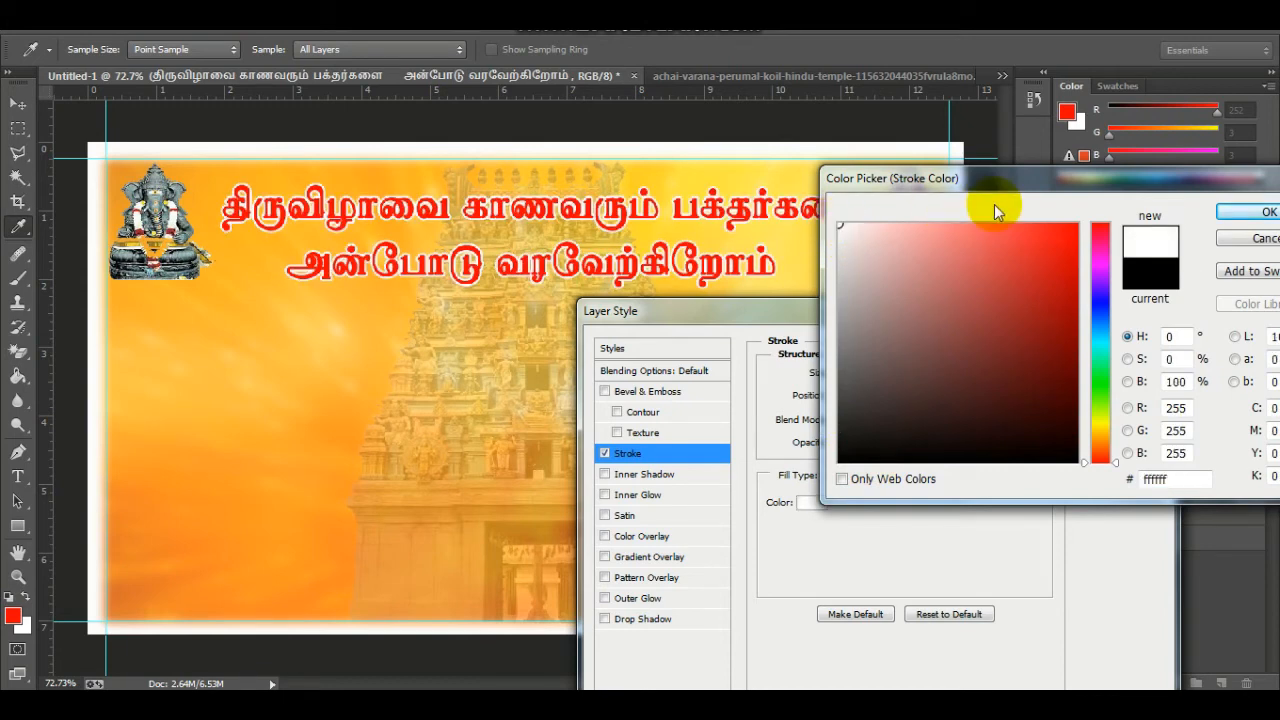
left_click(1240, 211)
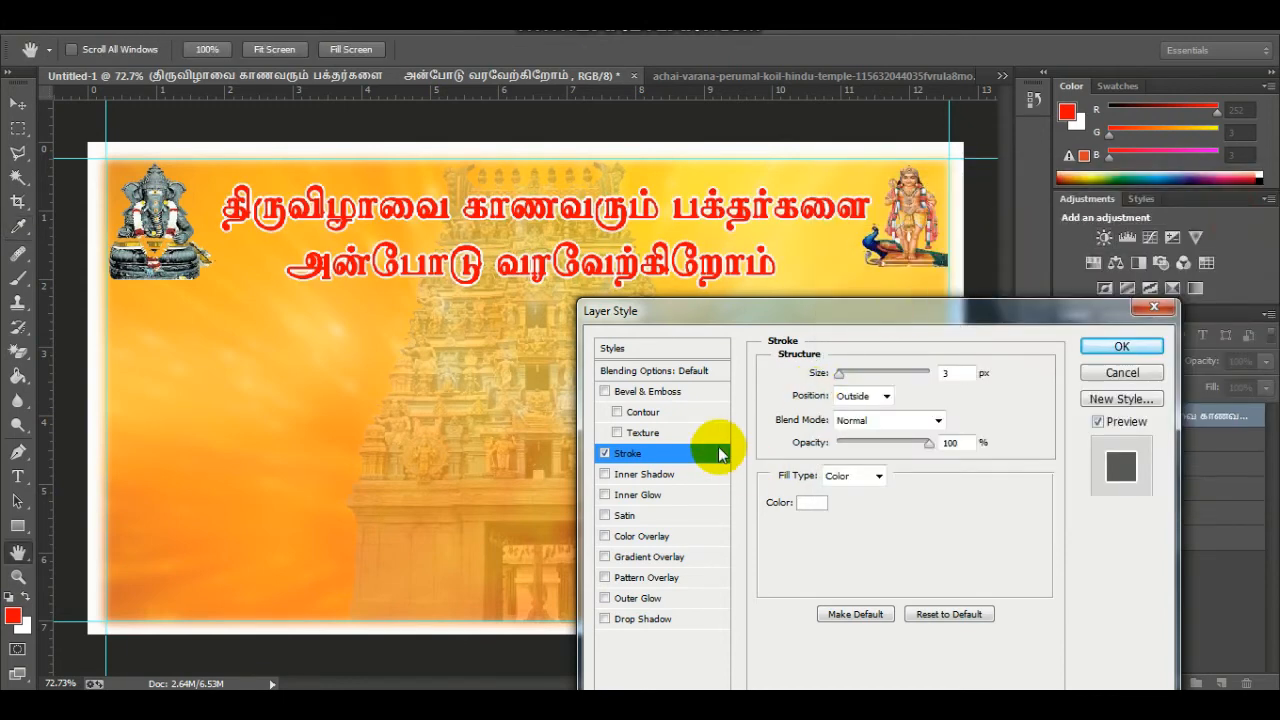
Try stroke sizes of 5 px and 9 px, settle on 8 px, and apply the layer style
left_click(714, 452)
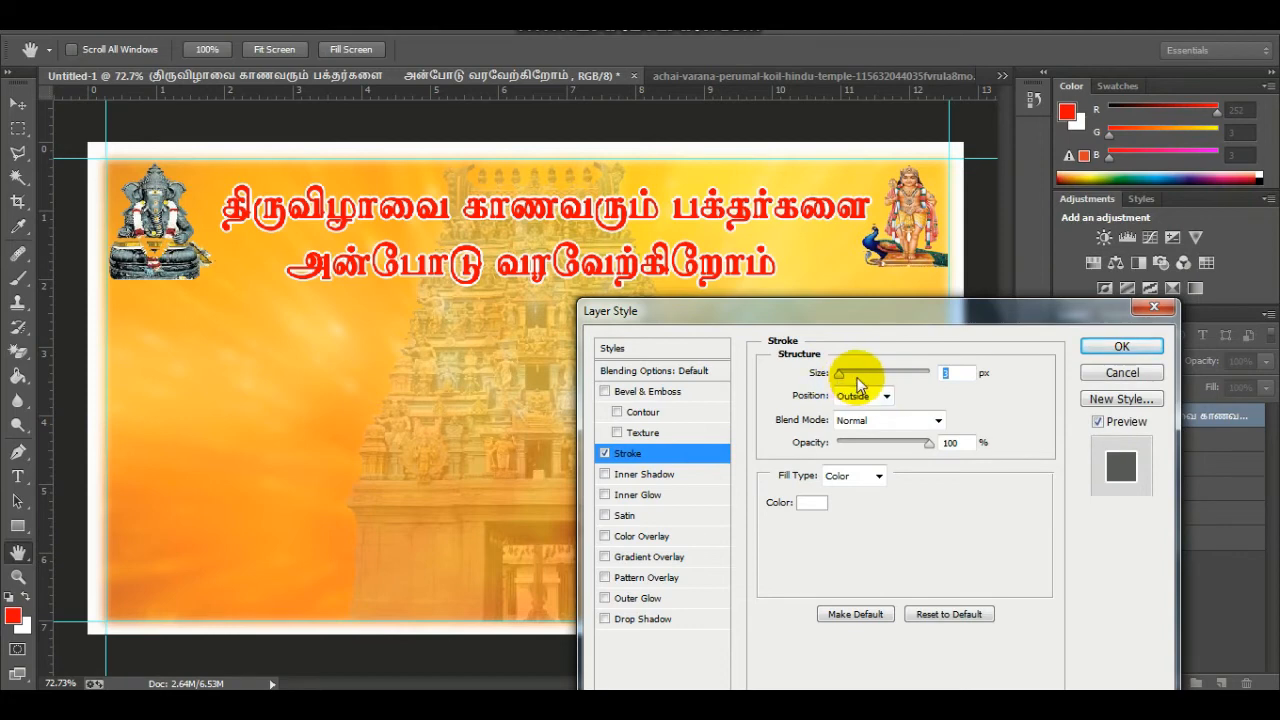
left_click(952, 373)
double_click(952, 373)
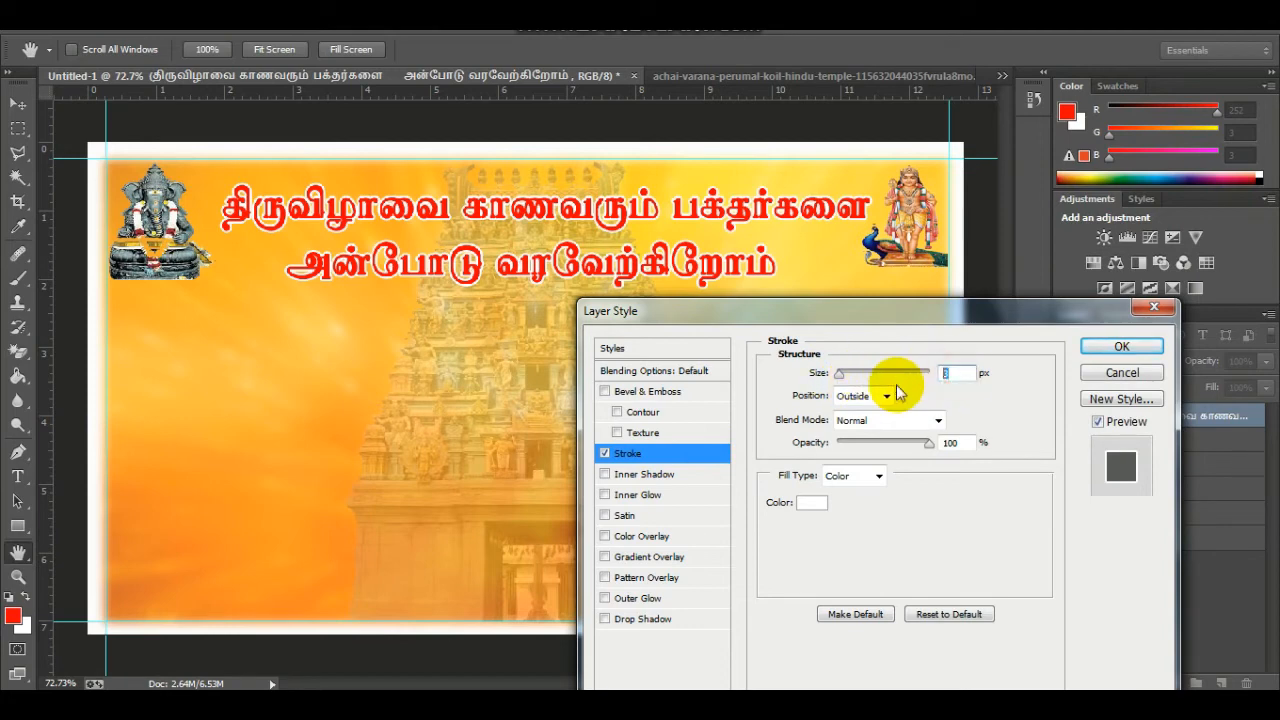
type("5")
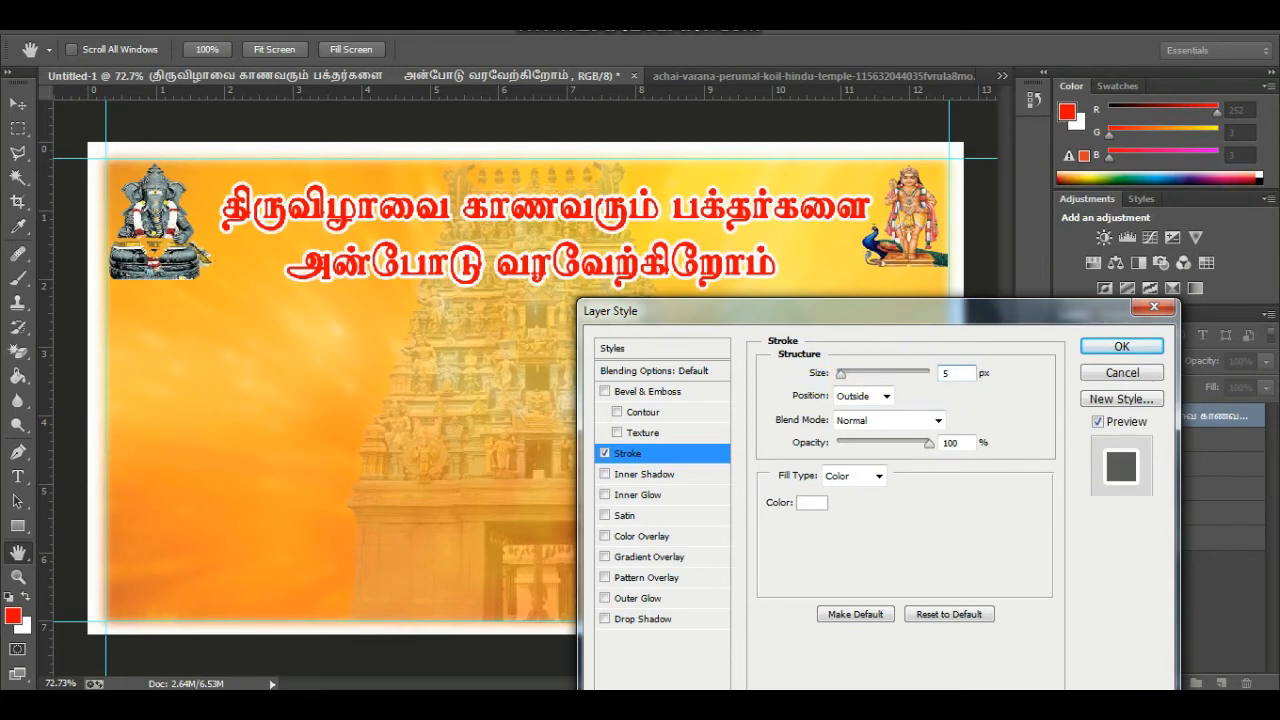
double_click(945, 372)
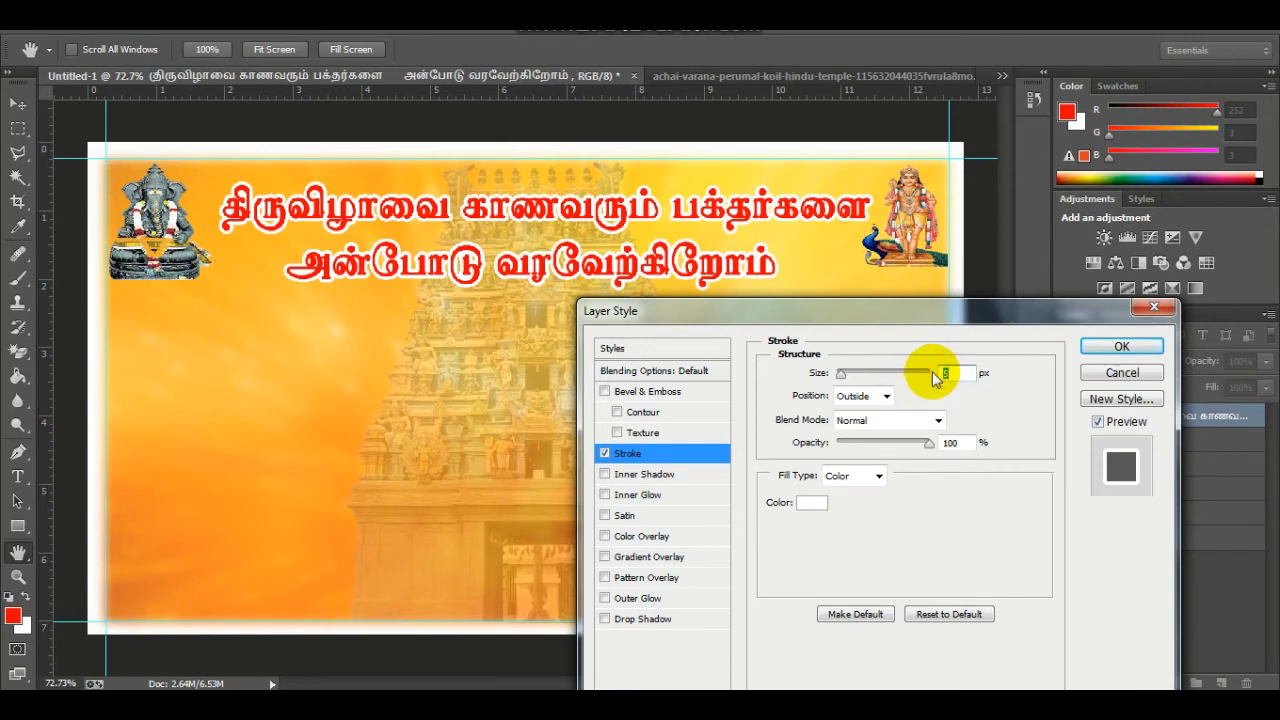
type("9")
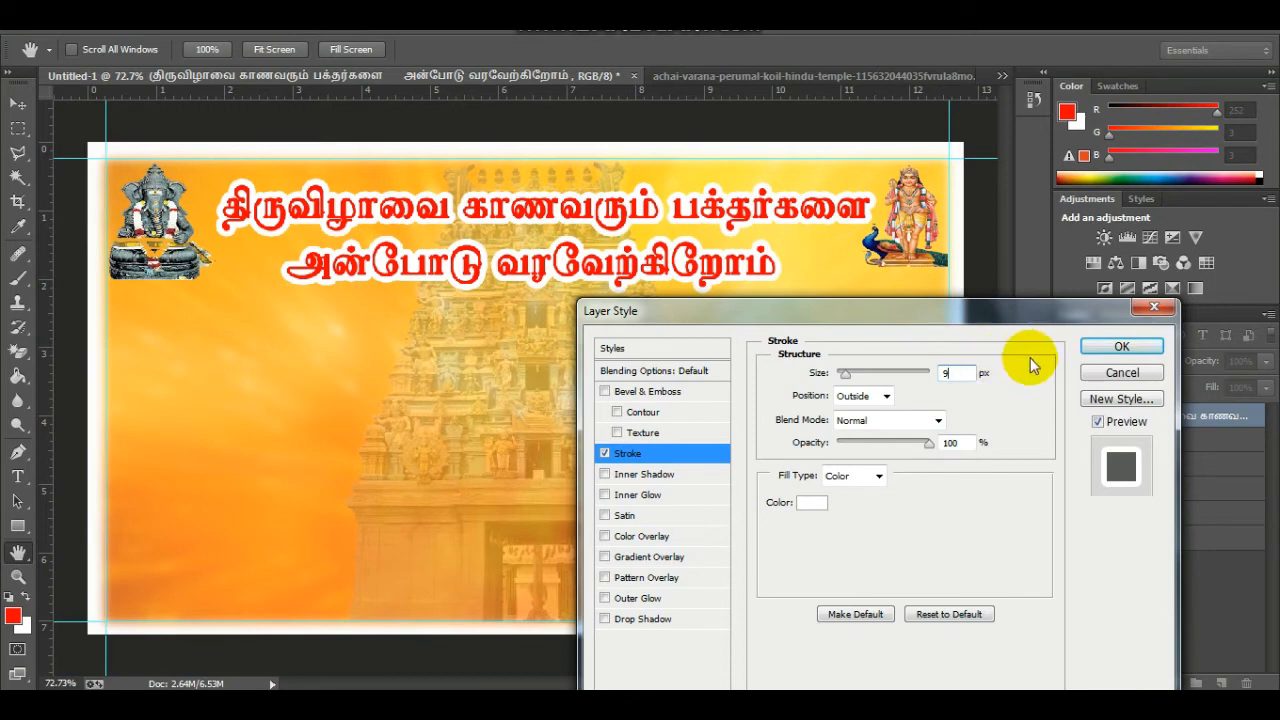
type("8")
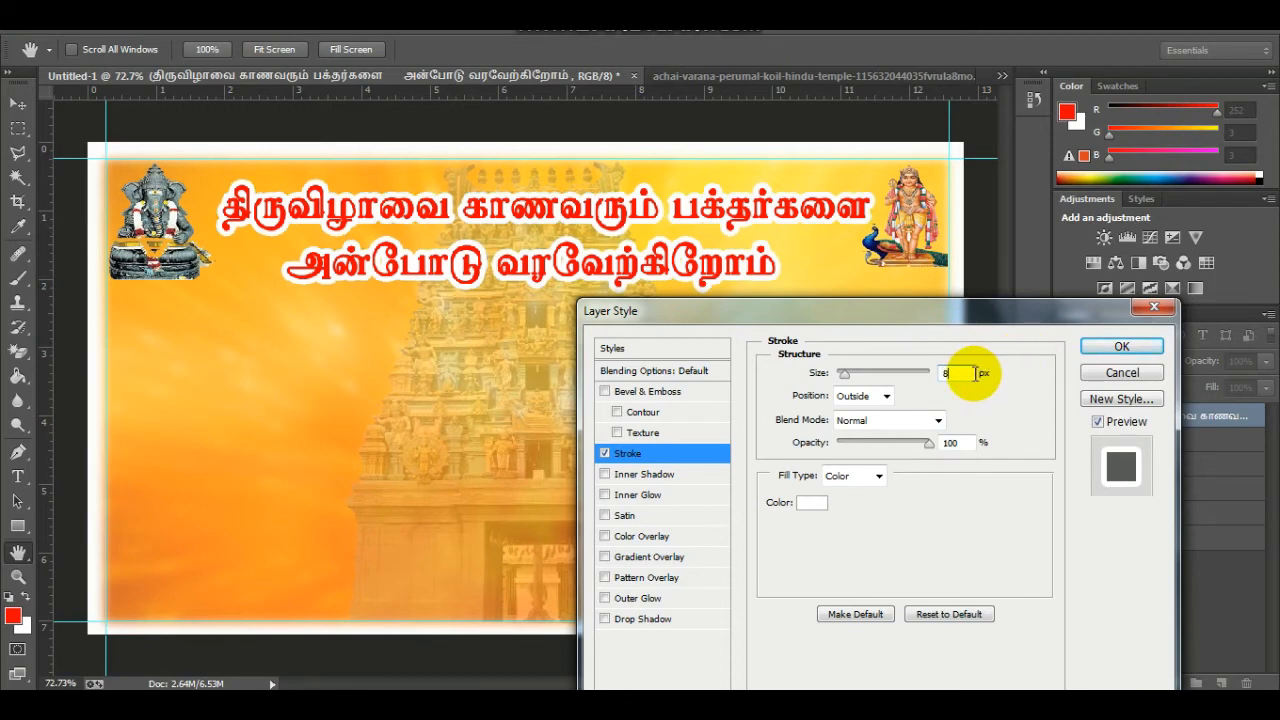
left_click(1132, 349)
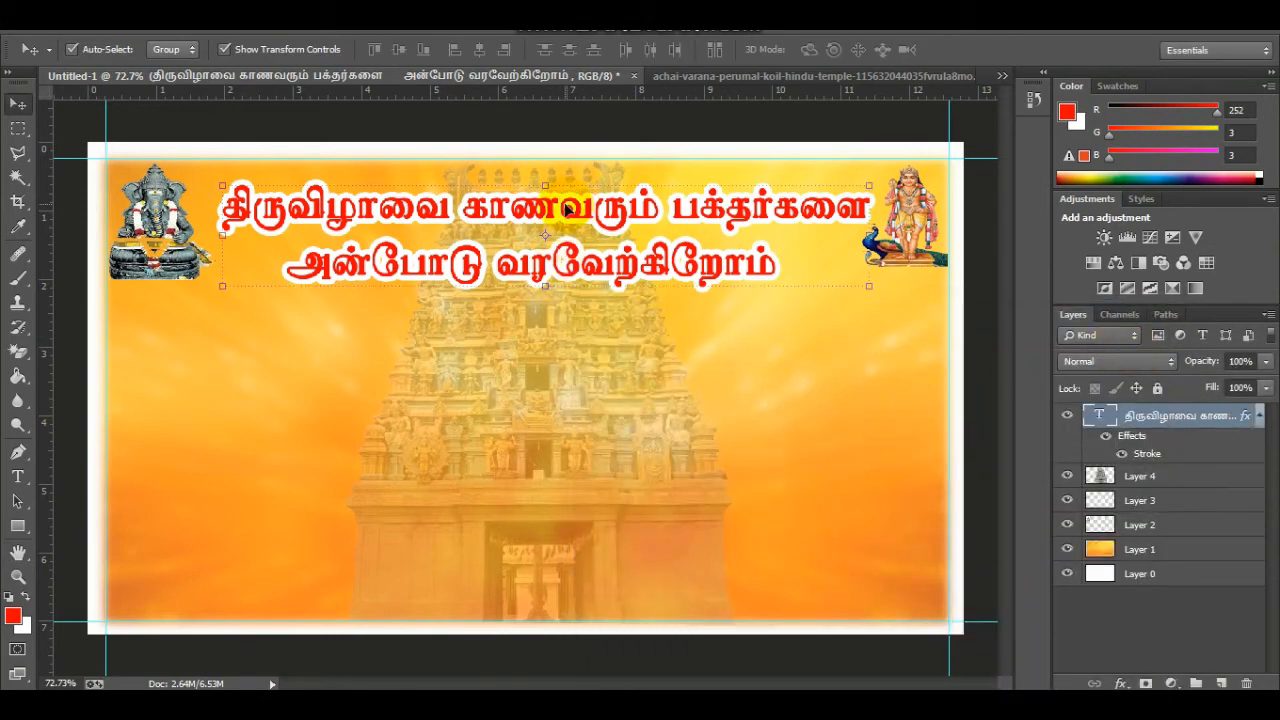
Nudge the outlined Tamil text slightly upward and place a duplicate of it below the original
left_click_drag(565, 208, 563, 203)
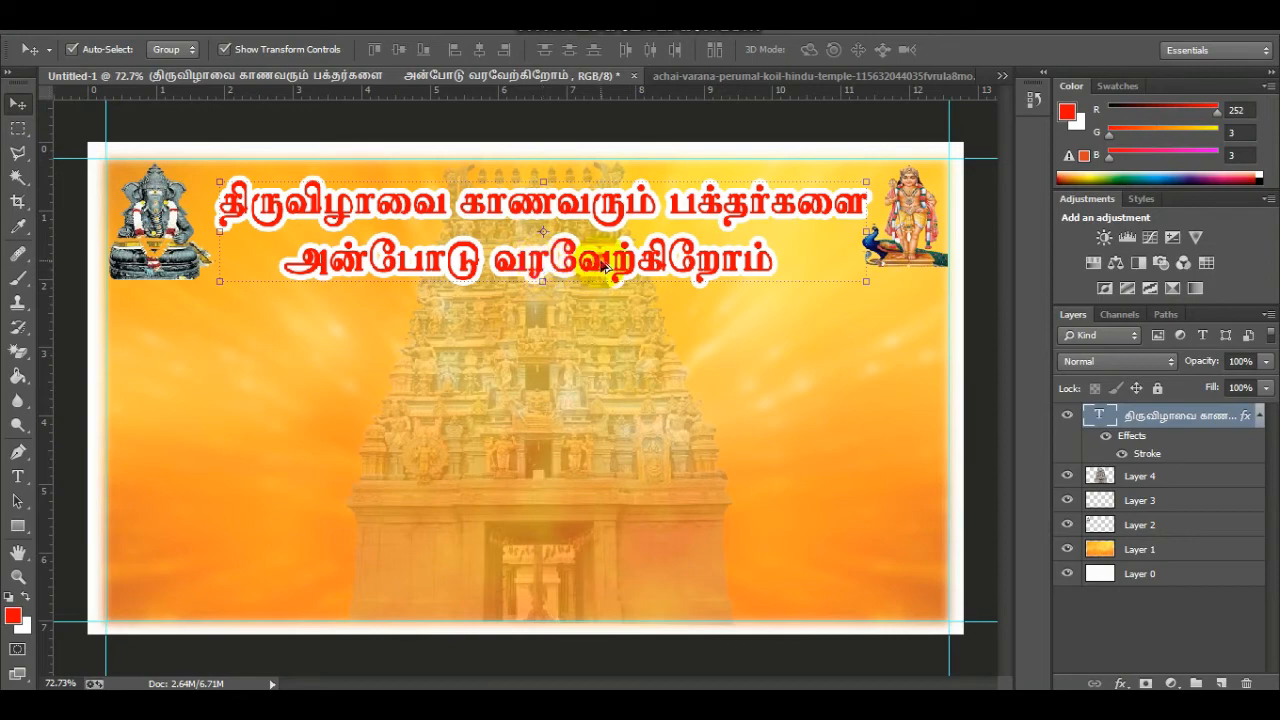
left_click_drag(597, 285, 597, 399)
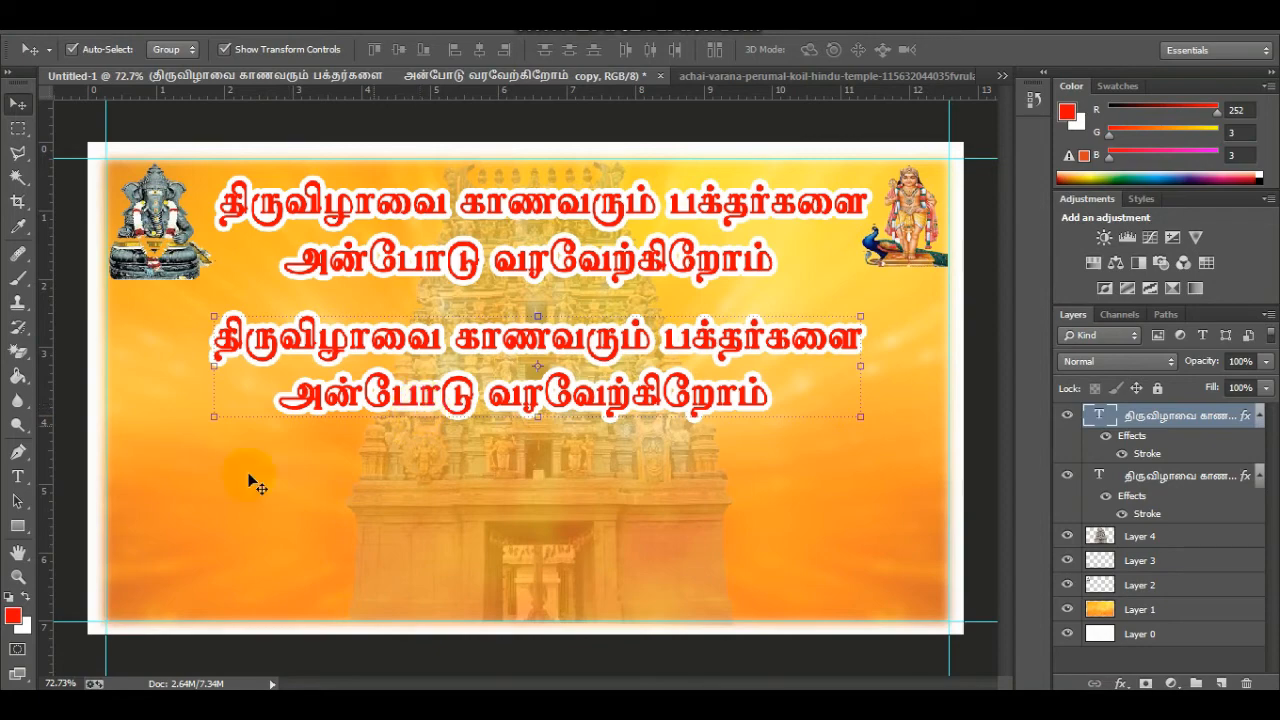
Switch to Google Input Tools in the browser and replace the old sentence with "நாள் :" and "இடம் :" on separate lines
left_click(91, 696)
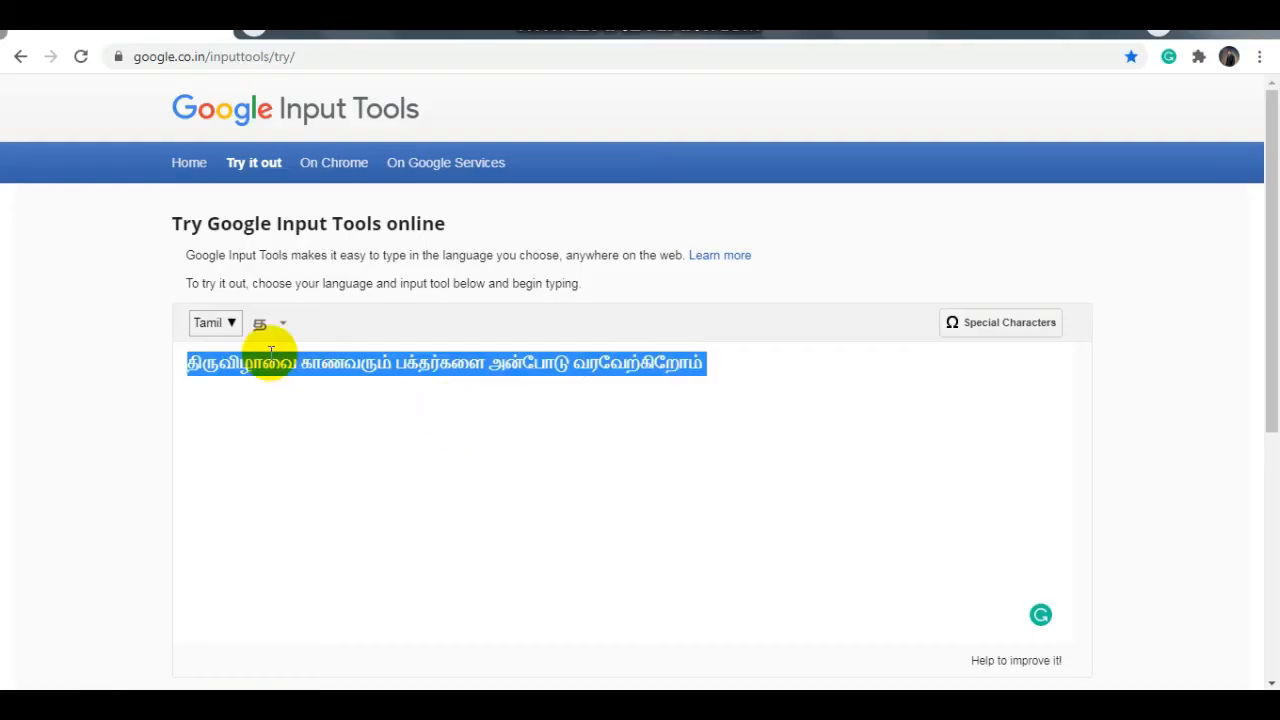
left_click(383, 466)
key("ctrl+a")
key("BackSpace")
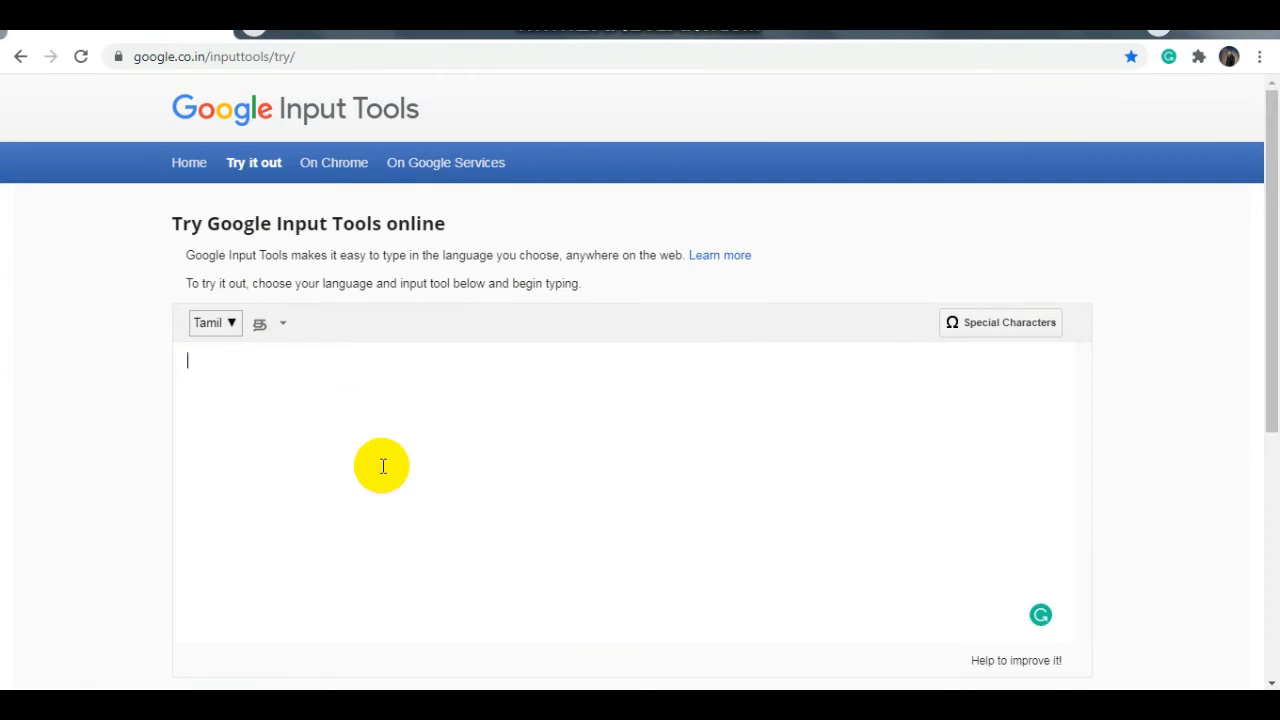
type("naal ")
type(":")
key("Return")
type("idam")
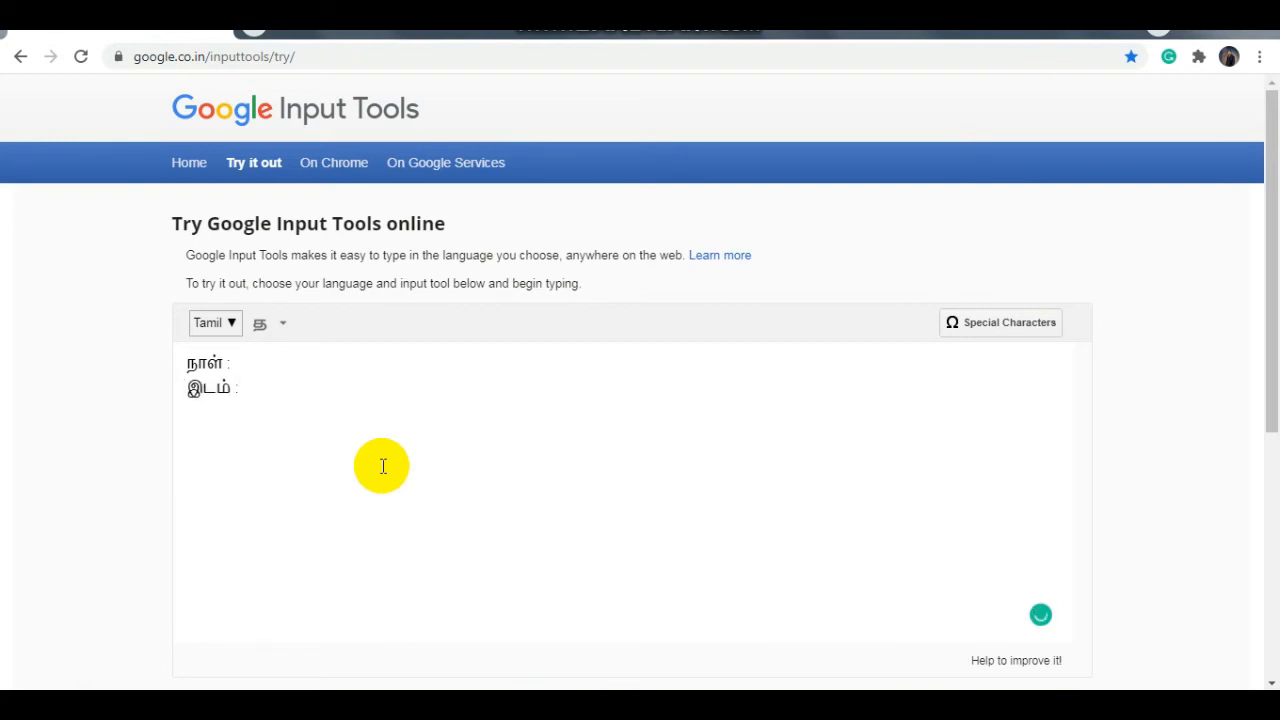
Copy both Tamil lines from Google Input Tools, switch to Photoshop, and replace the duplicated welcome text's content with "நாள் :" and "இடம் :"
key("Up")
key("ctrl+a")
key("ctrl+c")
key("alt+Tab")
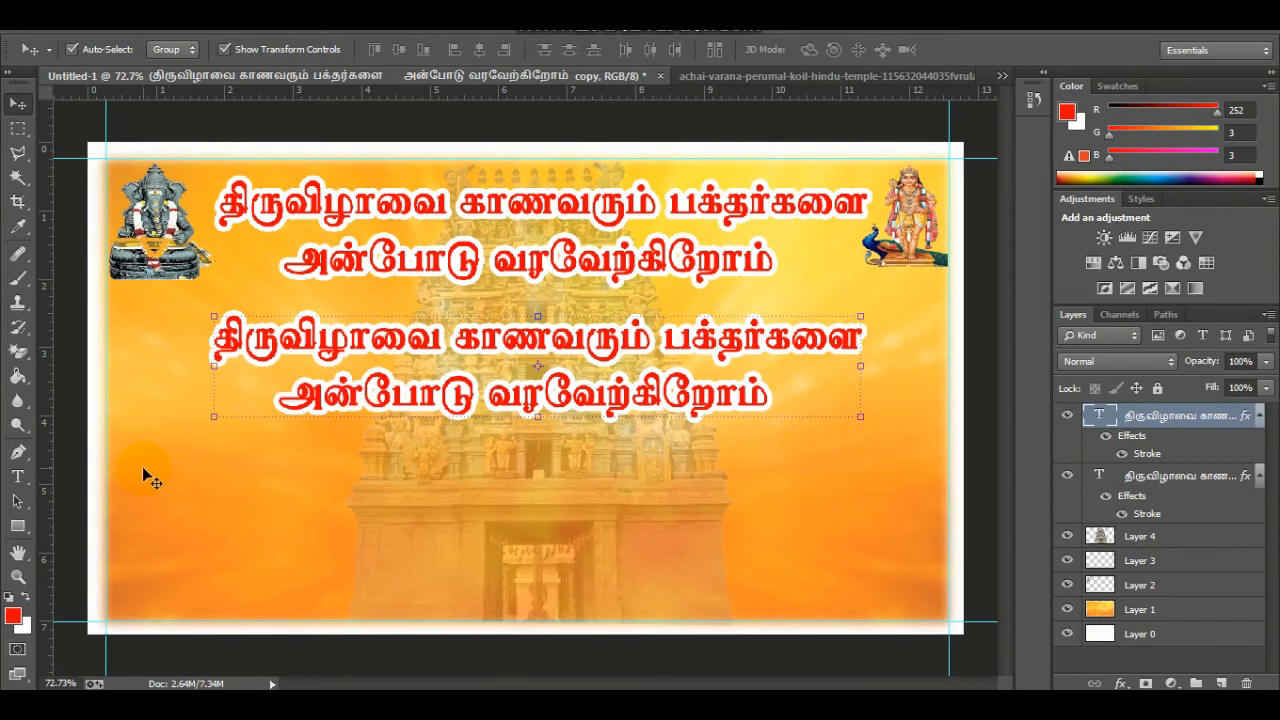
left_click(16, 478)
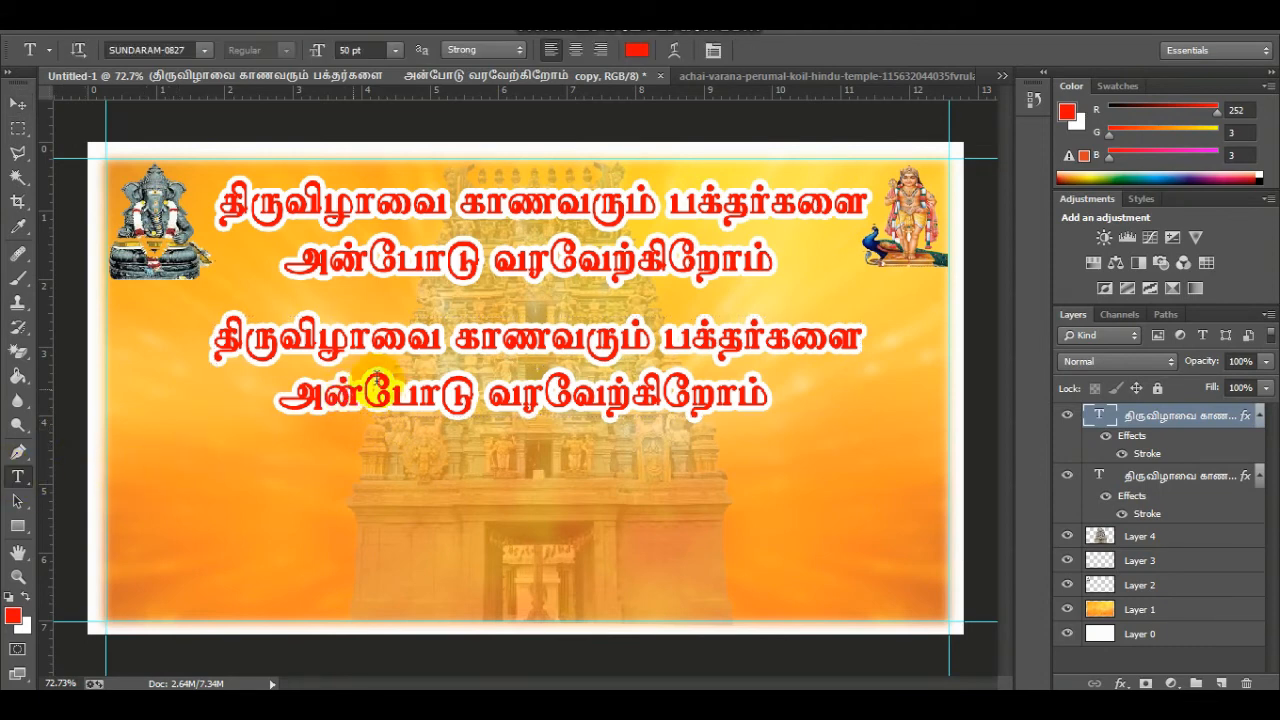
left_click(372, 336)
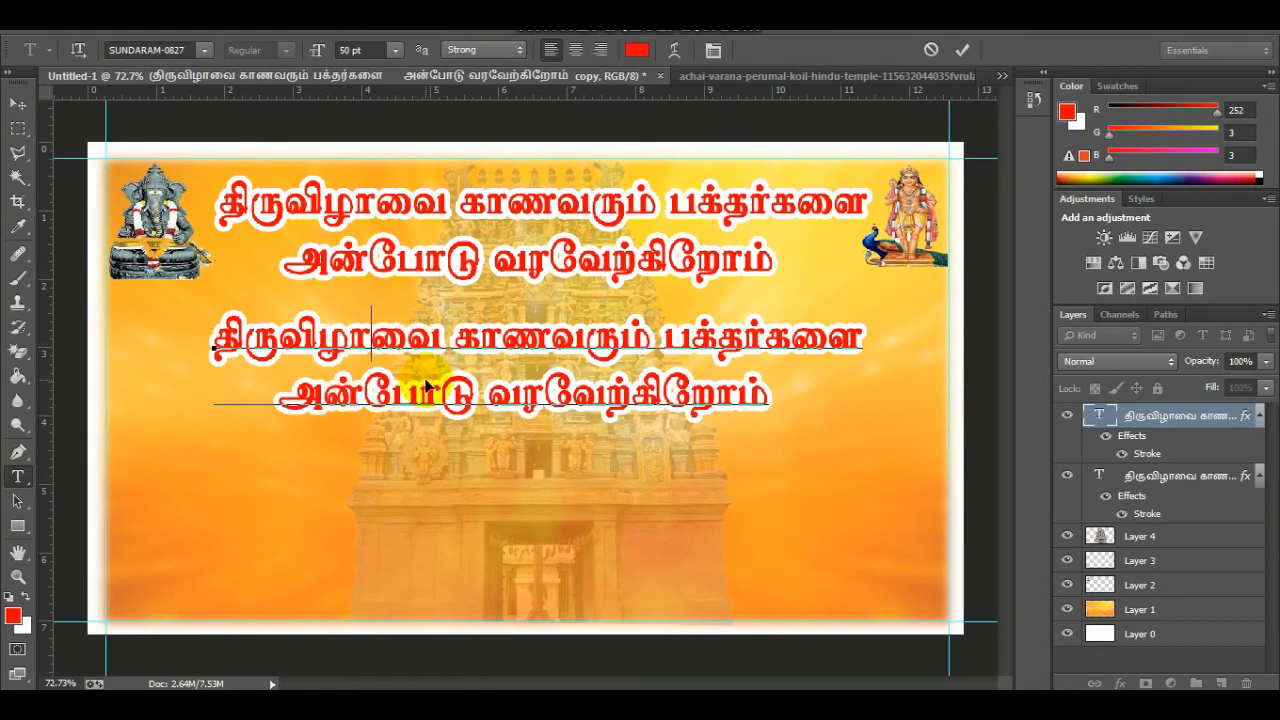
key("ctrl+a")
key("ctrl")
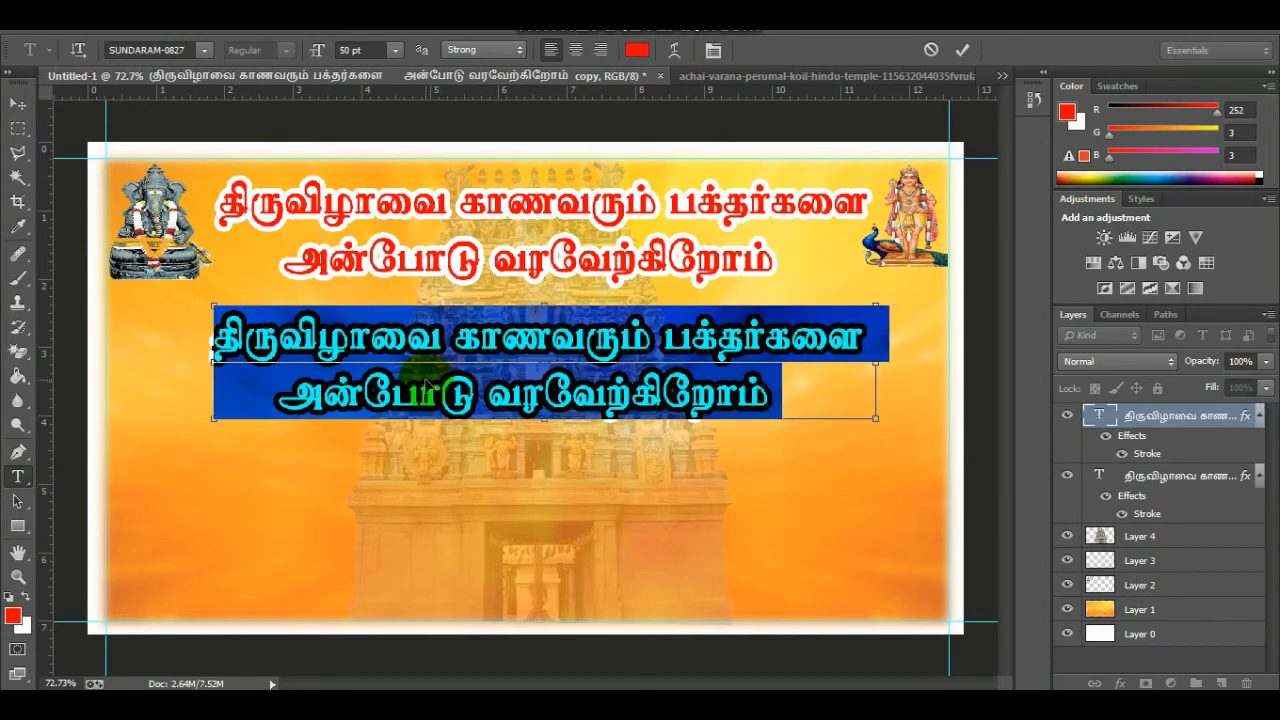
key("ctrl+v")
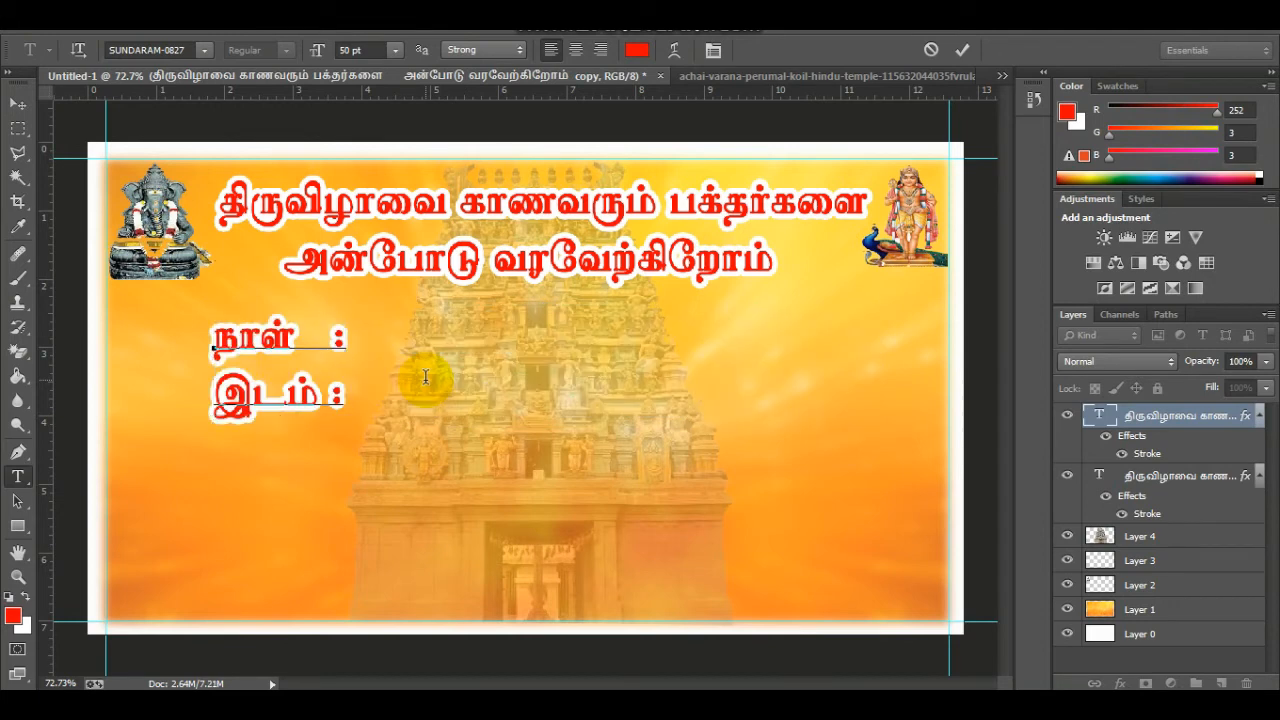
Move the date and place text block to the right, beneath the start of the second welcome line
left_click(19, 106)
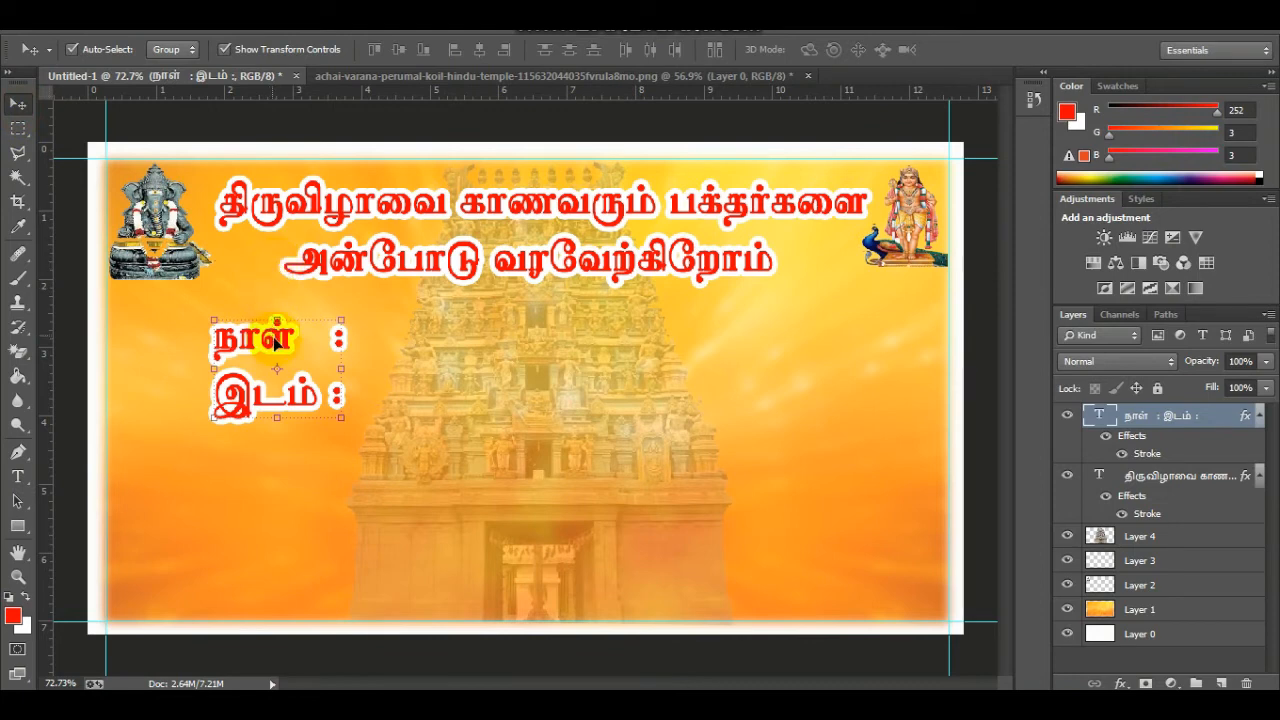
left_click_drag(280, 337, 349, 341)
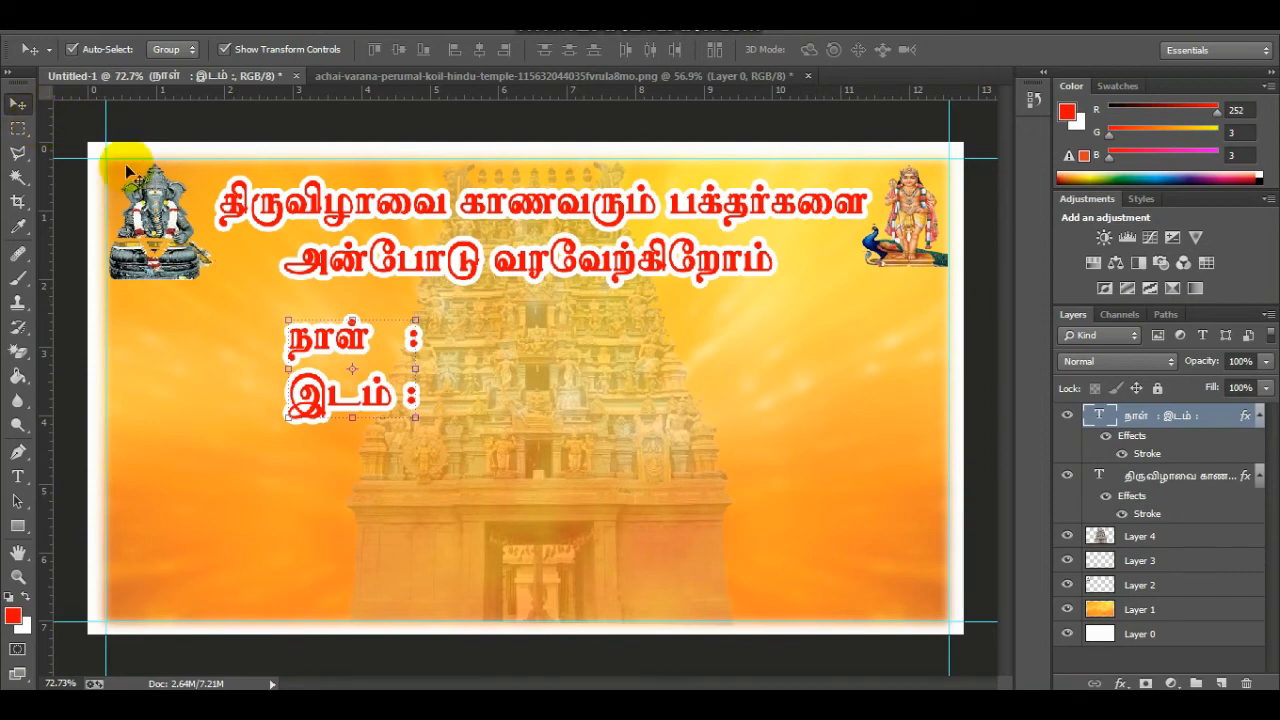
left_click_drag(319, 340, 325, 344)
left_click(505, 430)
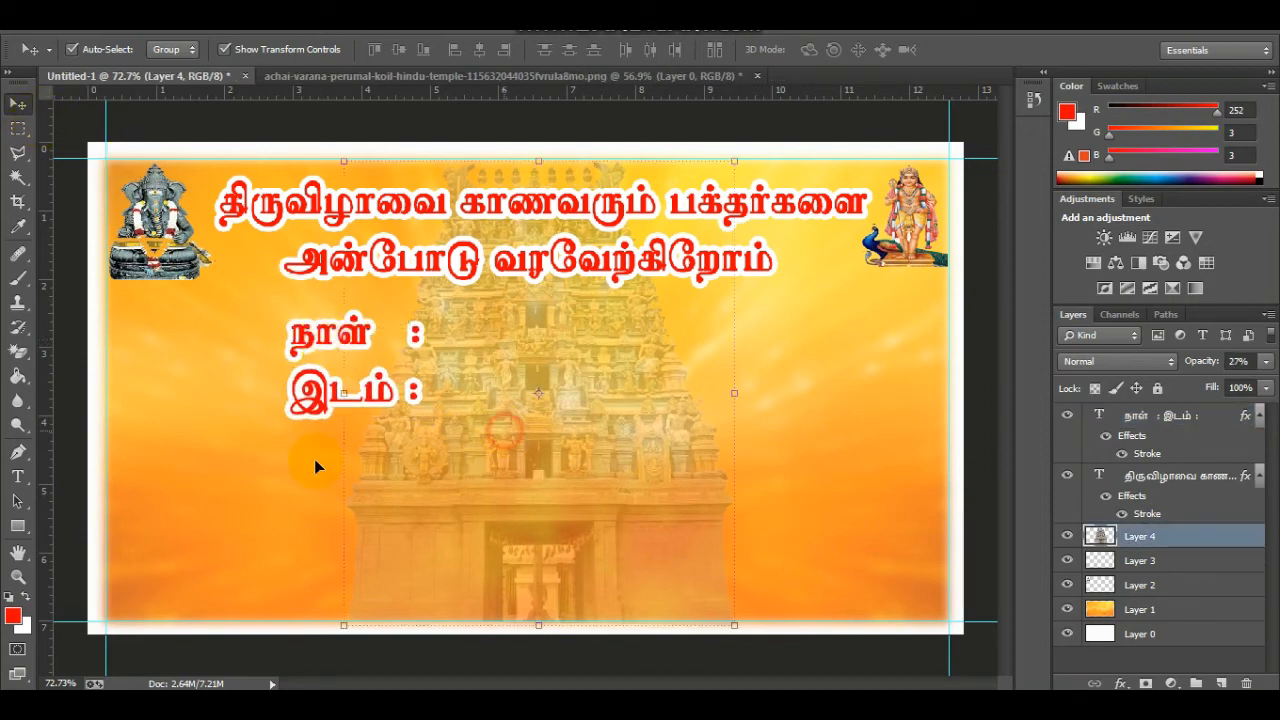
left_click(190, 568)
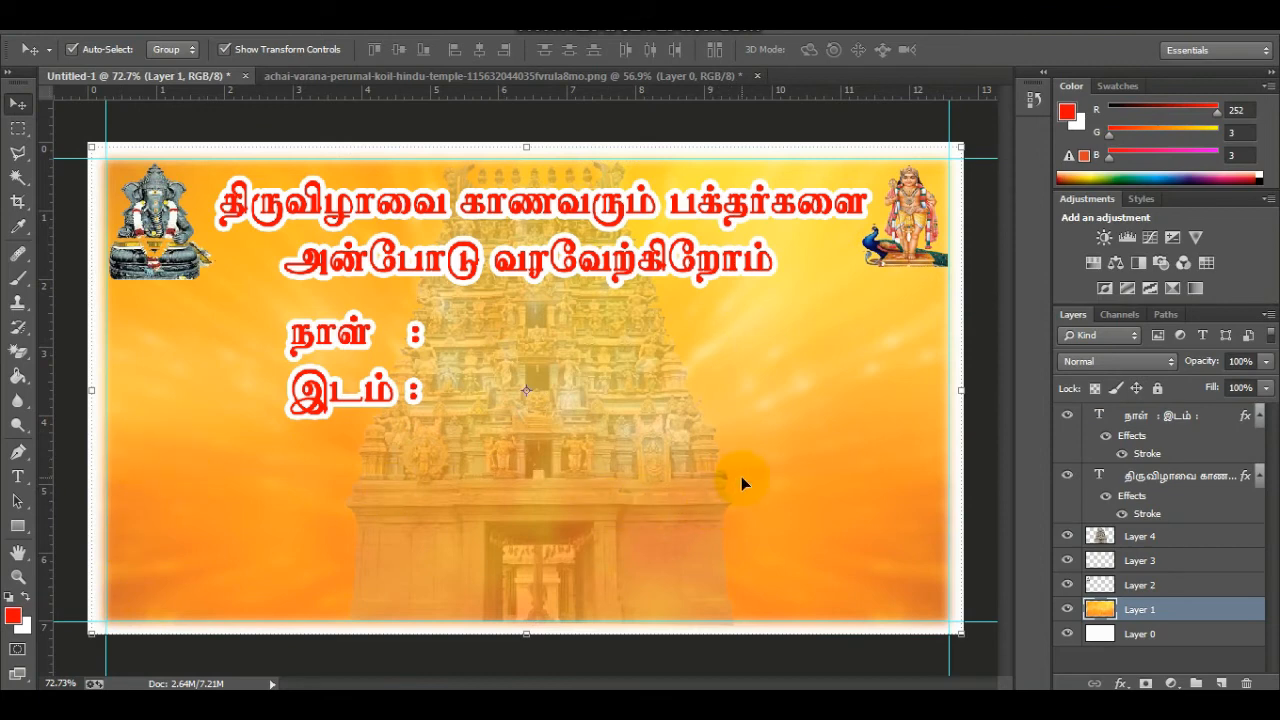
With the Rectangle tool in Shape mode, draw a frame about 176 × 214 px in the banner's lower-left corner and fill it yellow
left_click(18, 525)
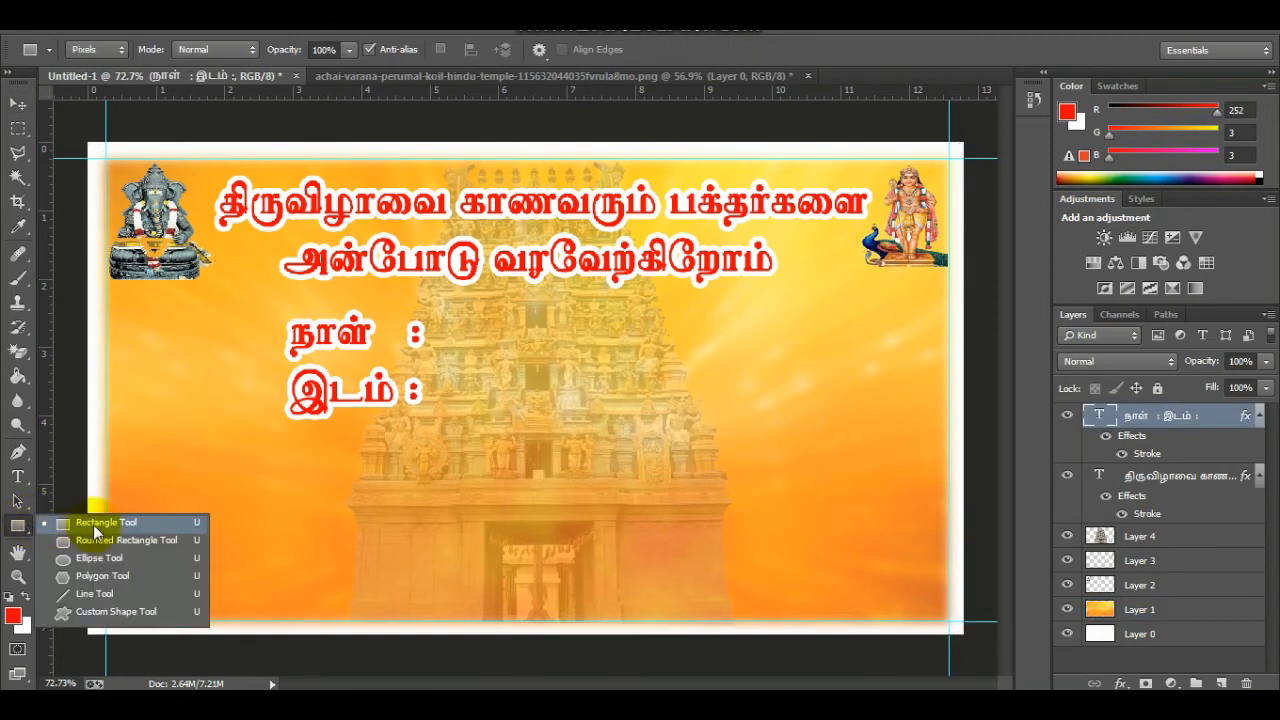
left_click(161, 522)
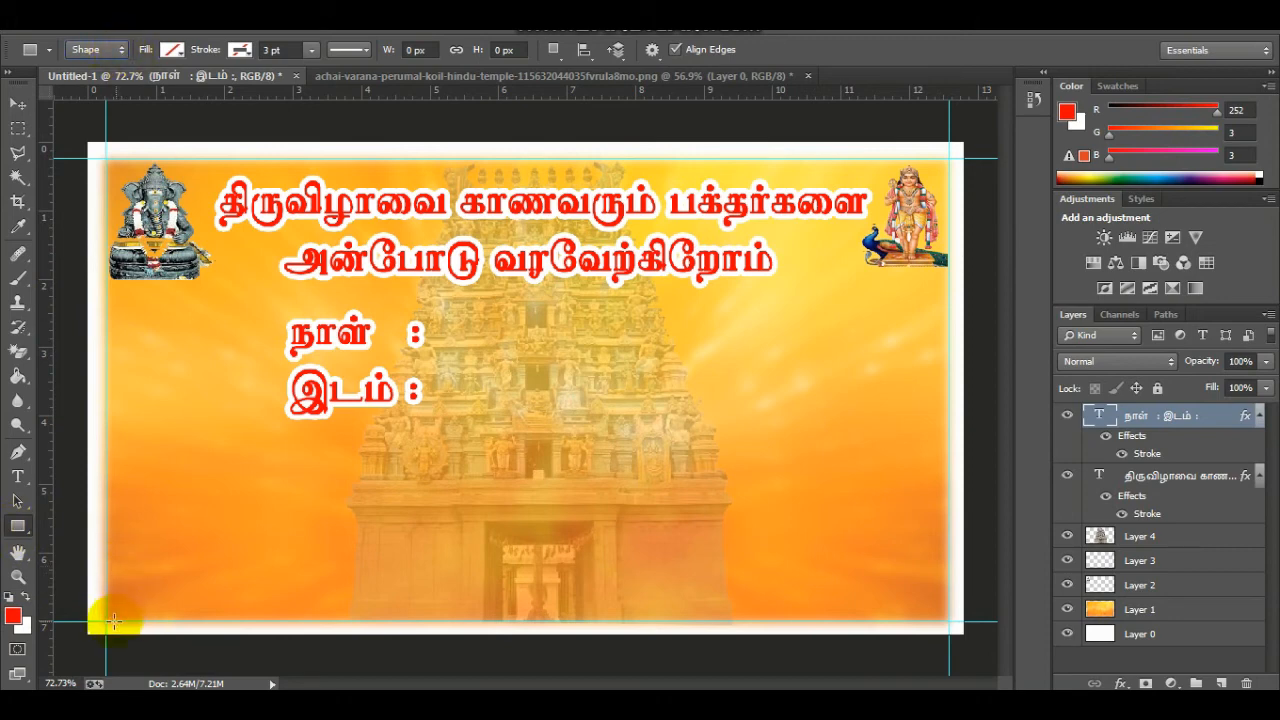
left_click_drag(113, 616, 234, 470)
left_click(546, 411)
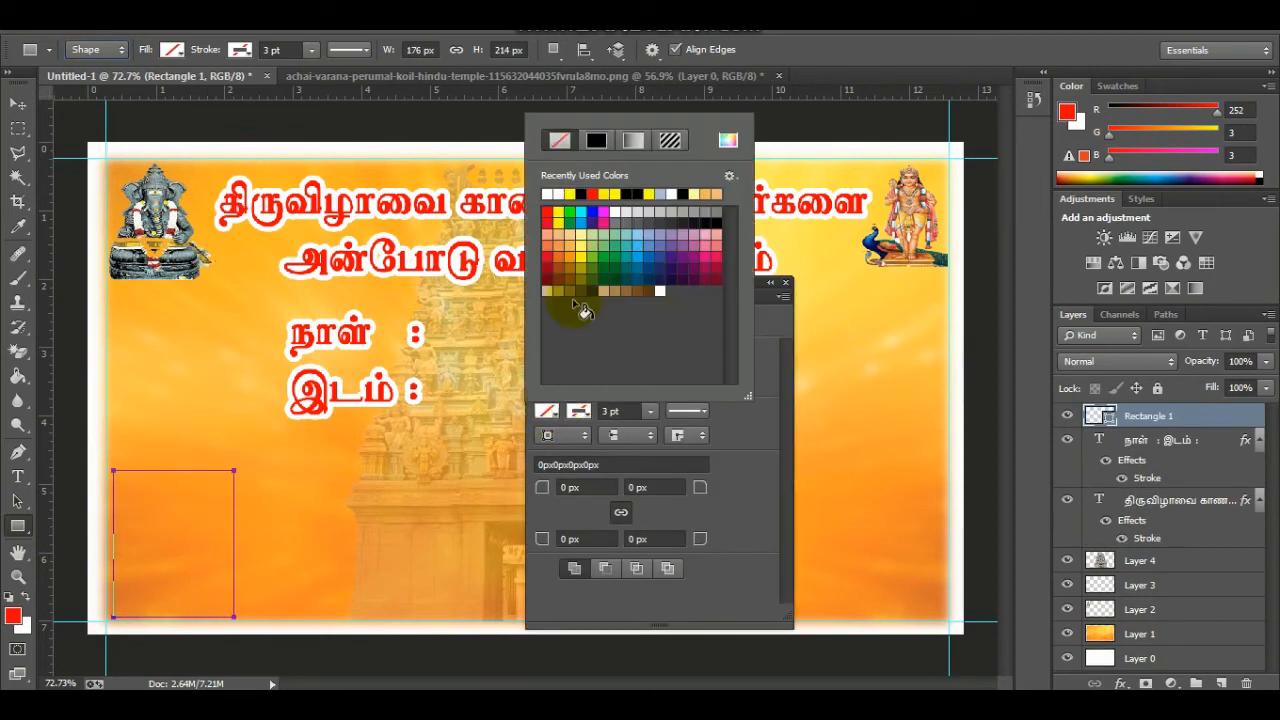
left_click(558, 214)
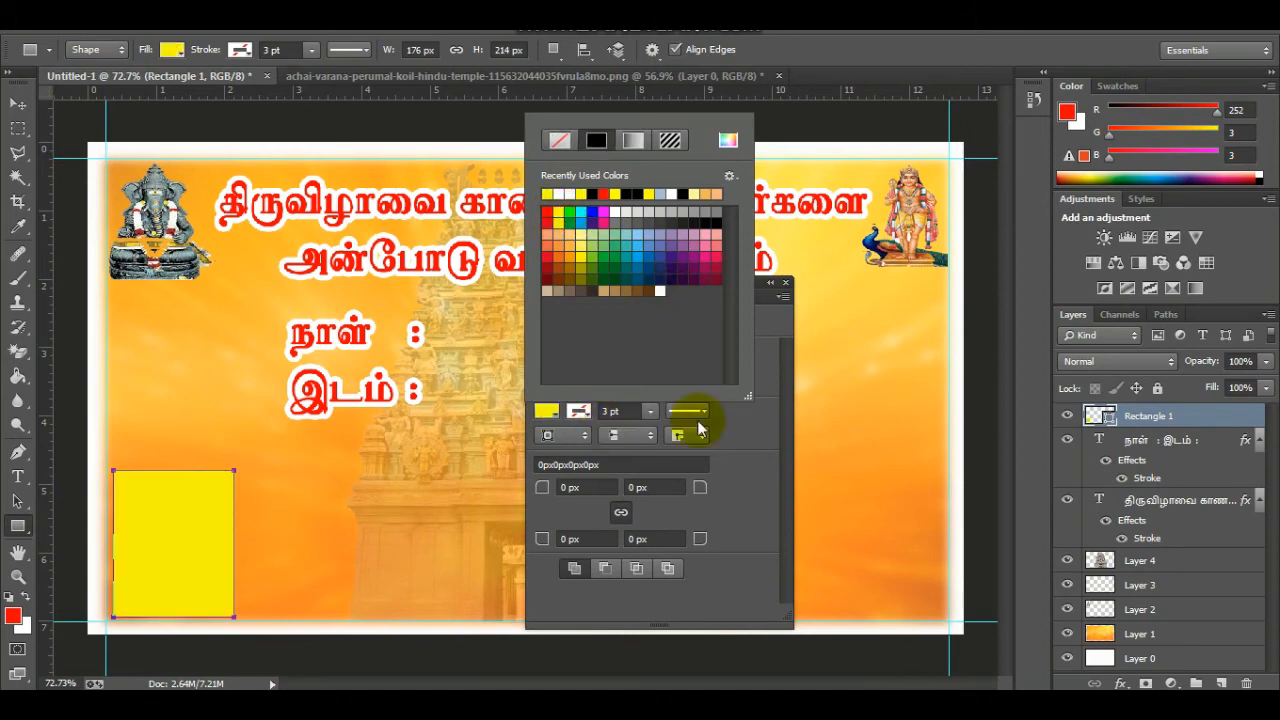
left_click(749, 428)
Give the yellow rectangle a white stroke and widen it to about 8.2 pt
left_click(580, 411)
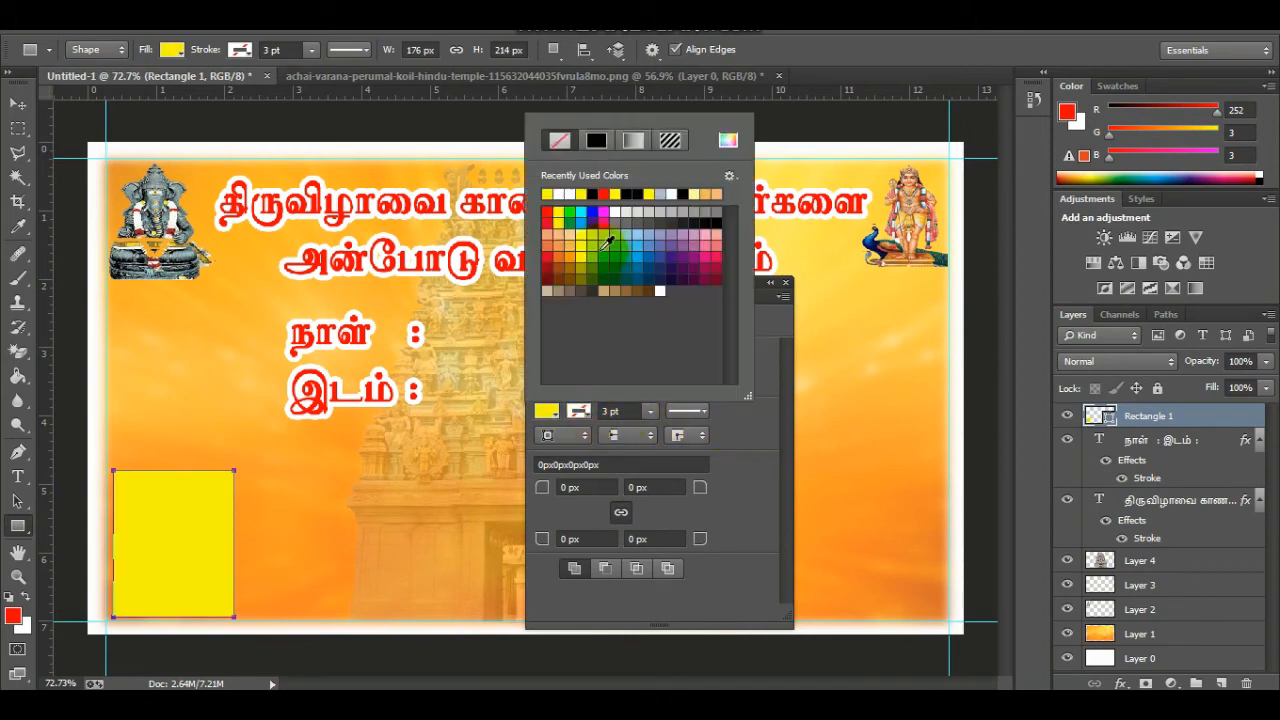
left_click(593, 193)
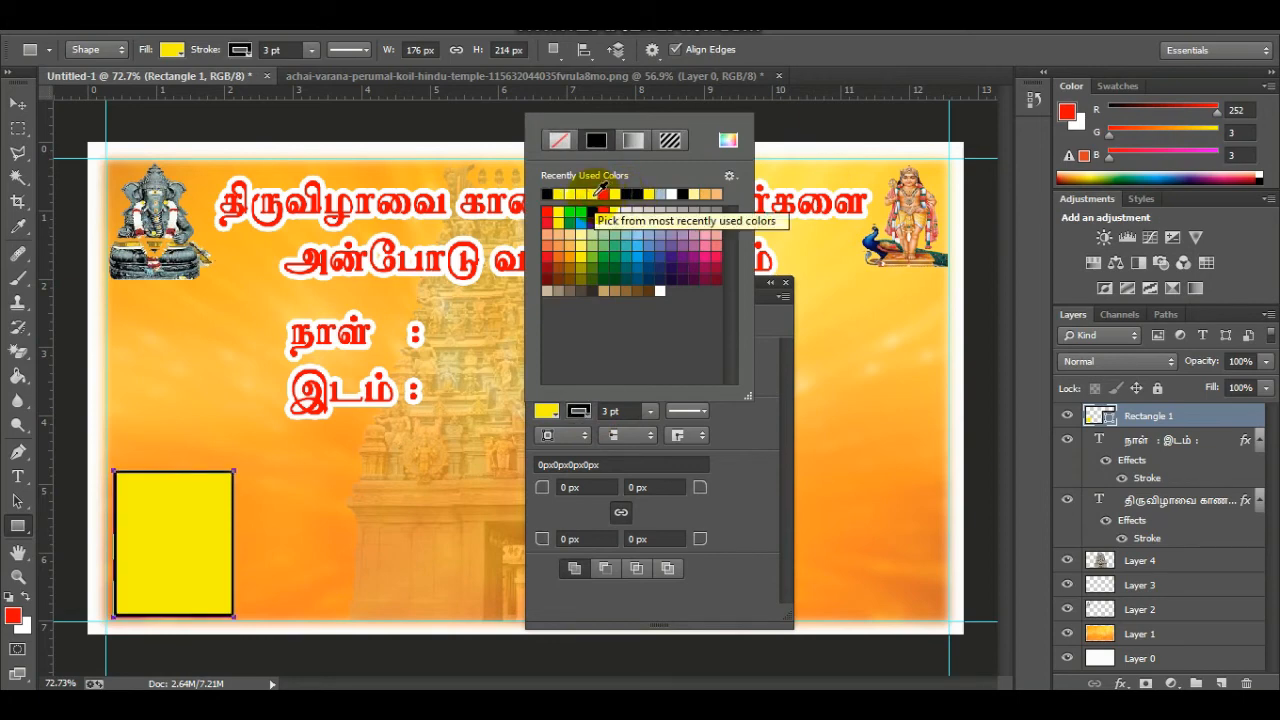
left_click(587, 193)
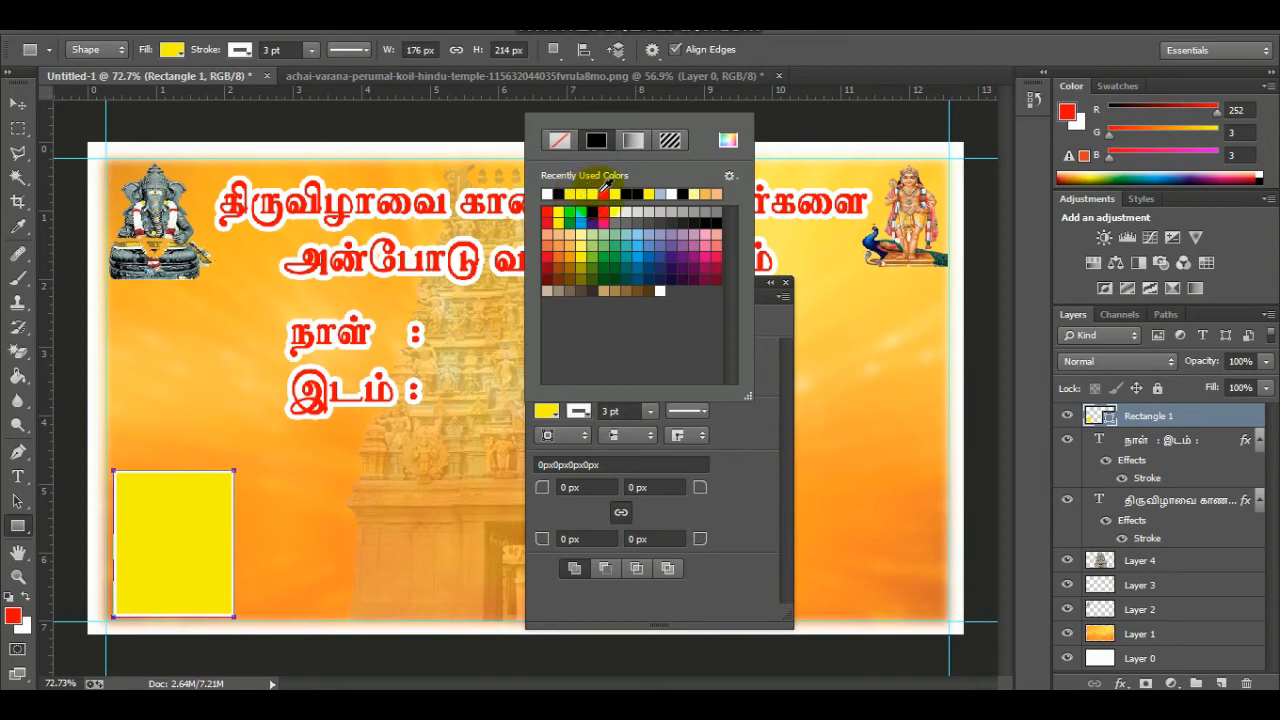
left_click(747, 425)
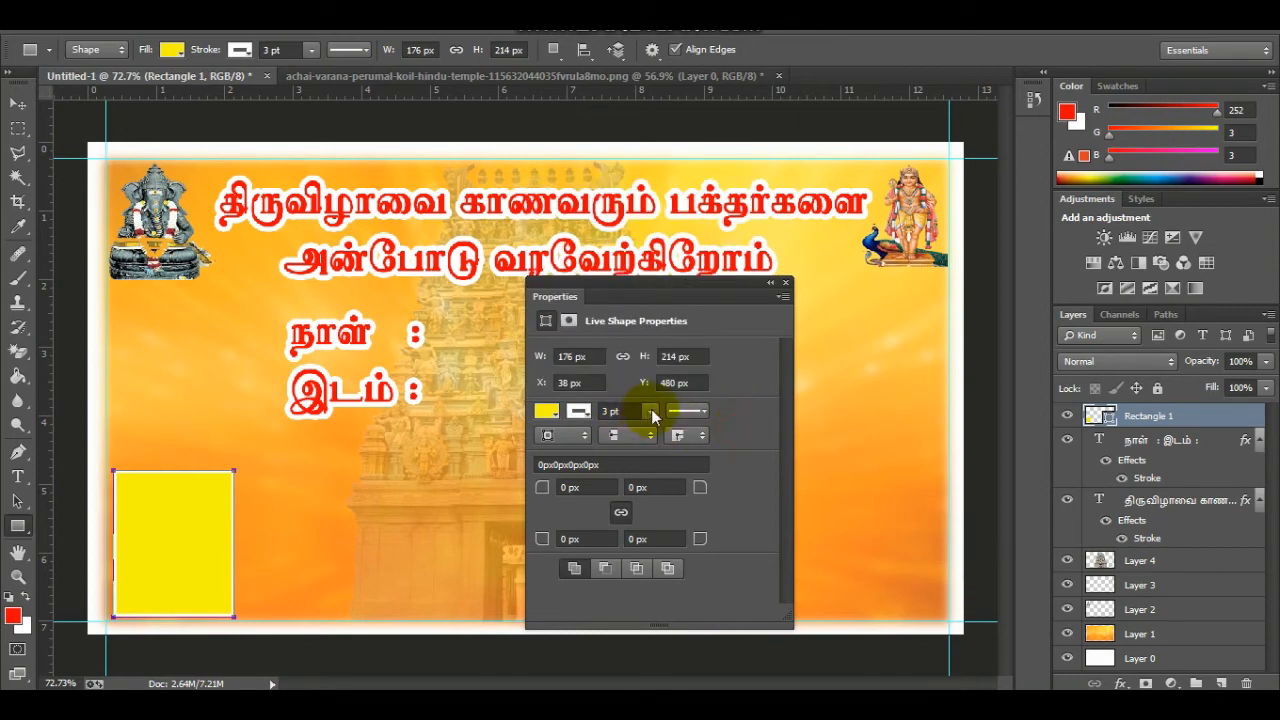
left_click(651, 411)
mouse_move(649, 431)
left_mouse_down()
mouse_move(672, 432)
mouse_move(649, 432)
mouse_move(659, 427)
left_mouse_up()
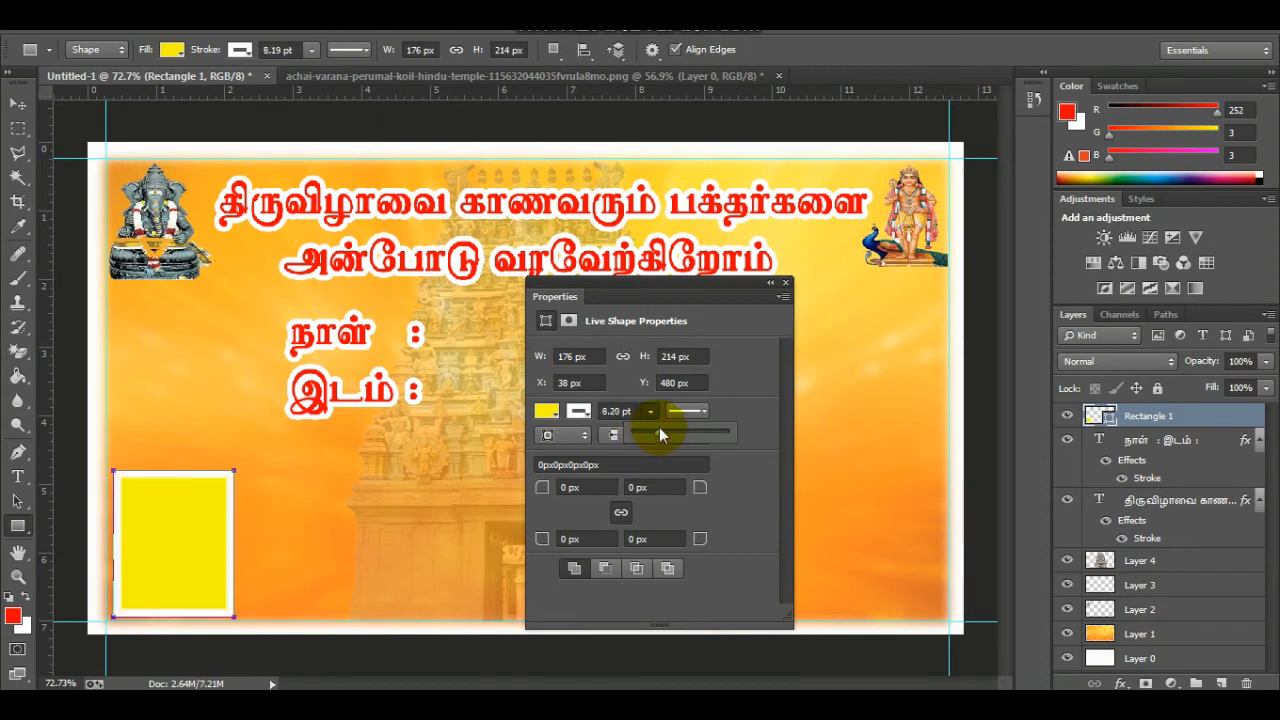
left_click(731, 418)
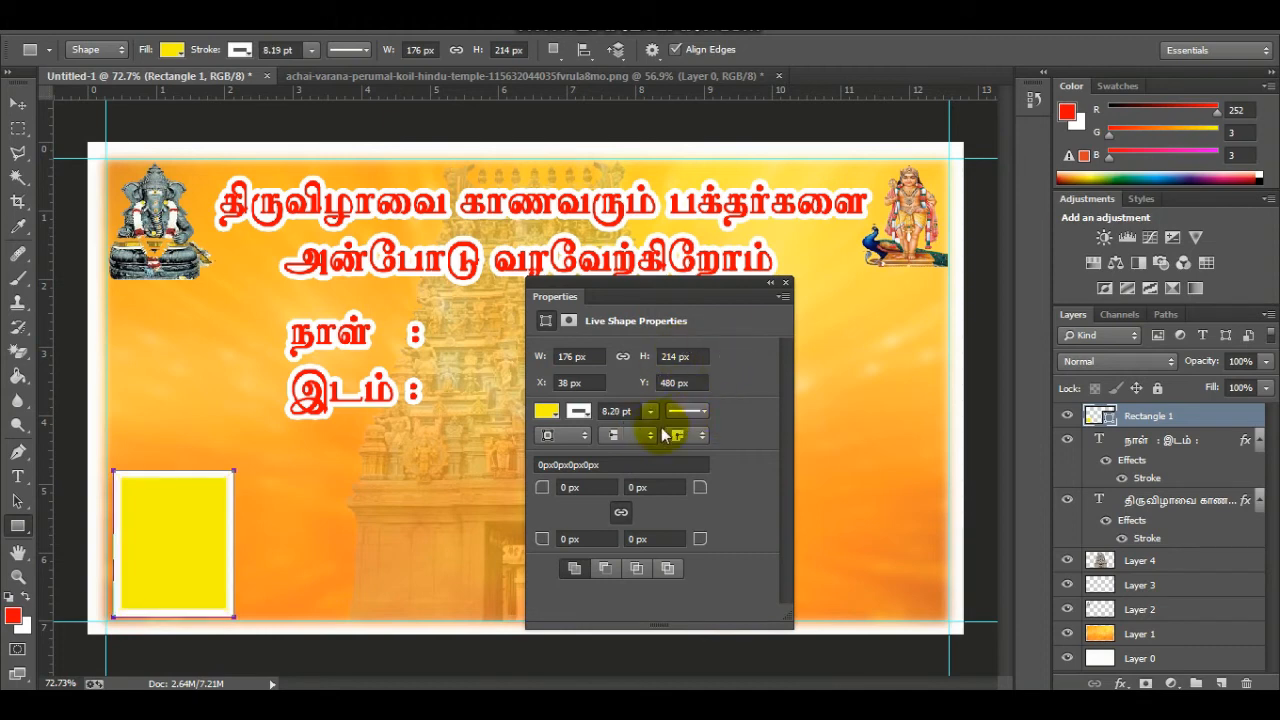
left_click(786, 284)
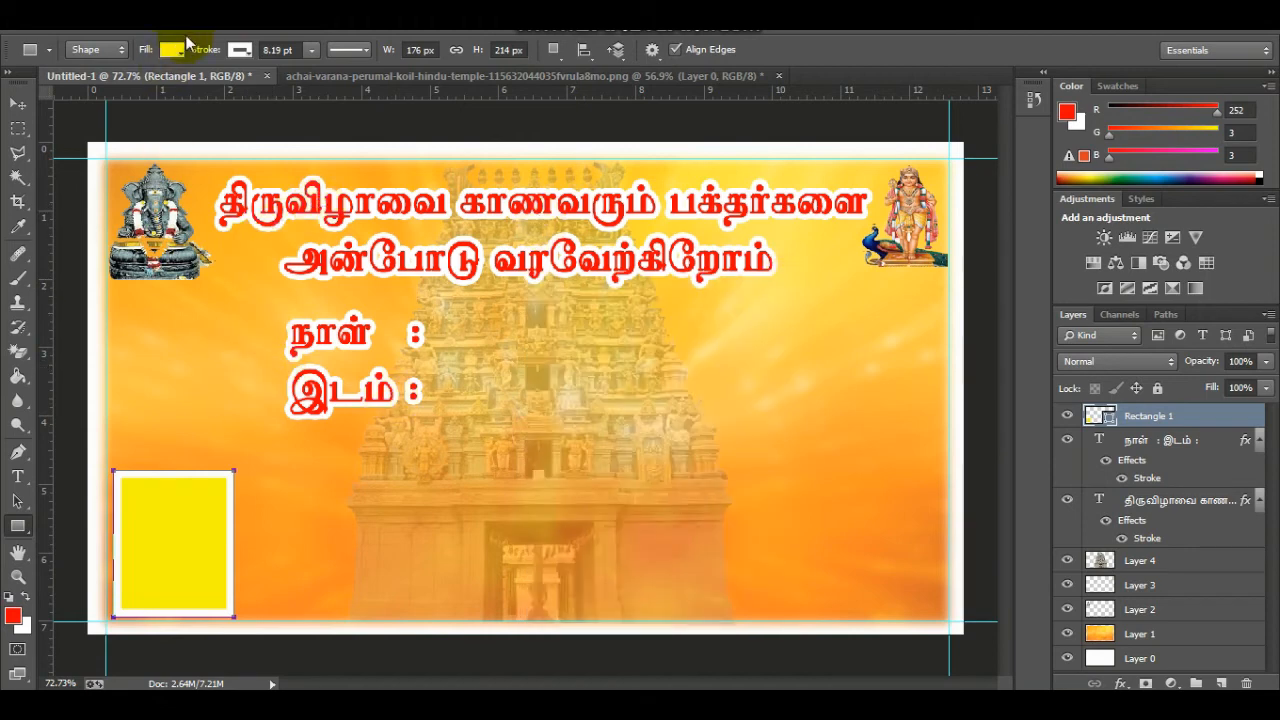
Duplicate the yellow frame four times along the banner's lower edge, placing the last copy near the right corner
left_click(18, 103)
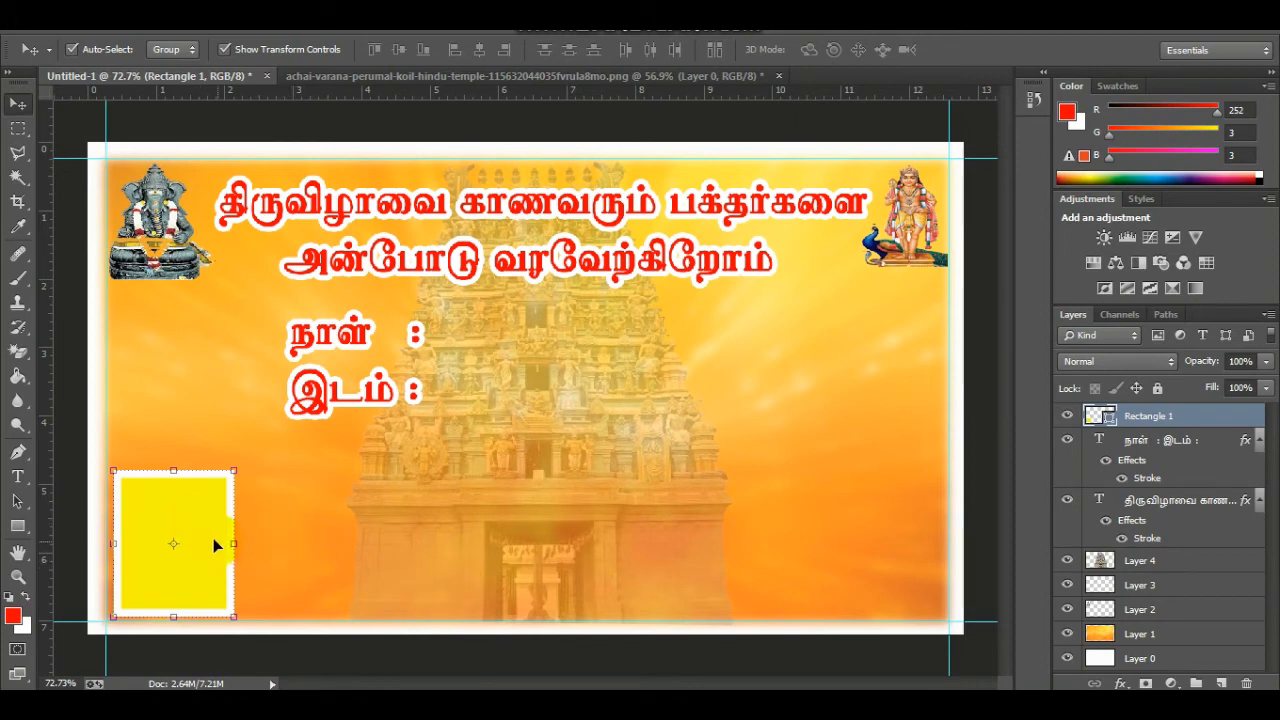
left_click_drag(202, 530, 463, 535)
left_click_drag(467, 534, 897, 530)
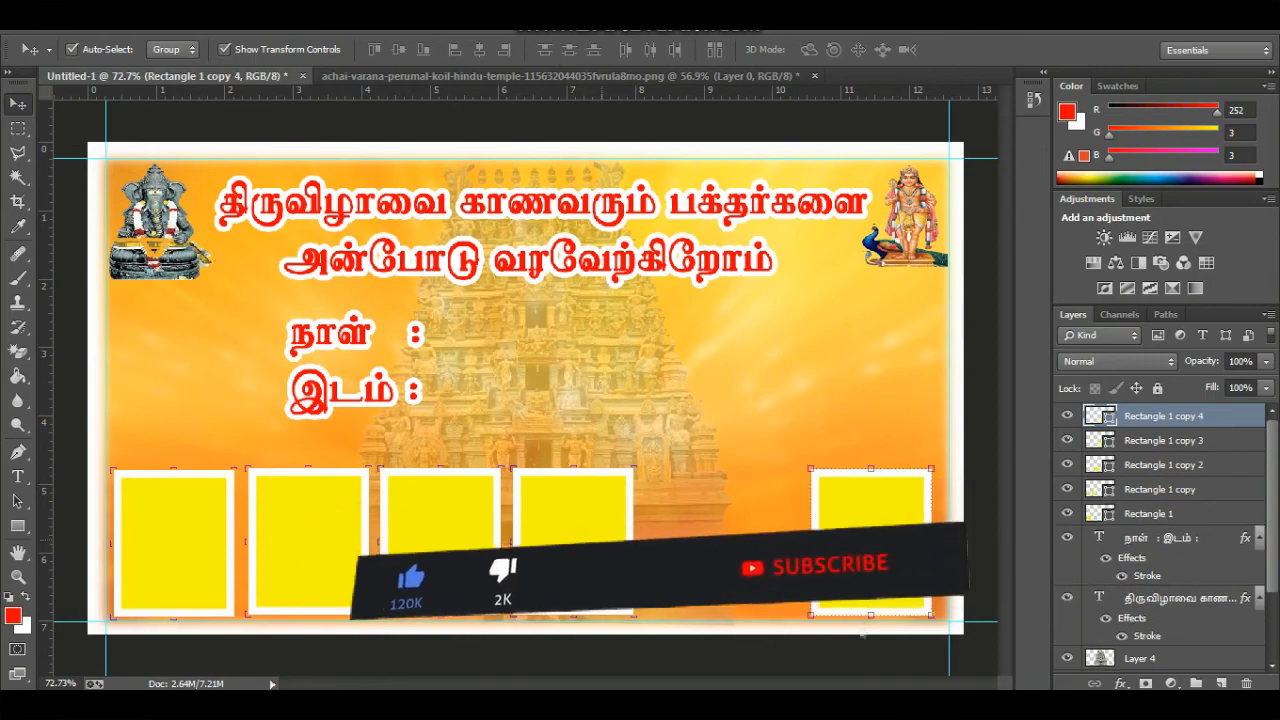
Shift the first four frames to the right so all five are spread roughly evenly across the row
left_click_drag(572, 525, 716, 525)
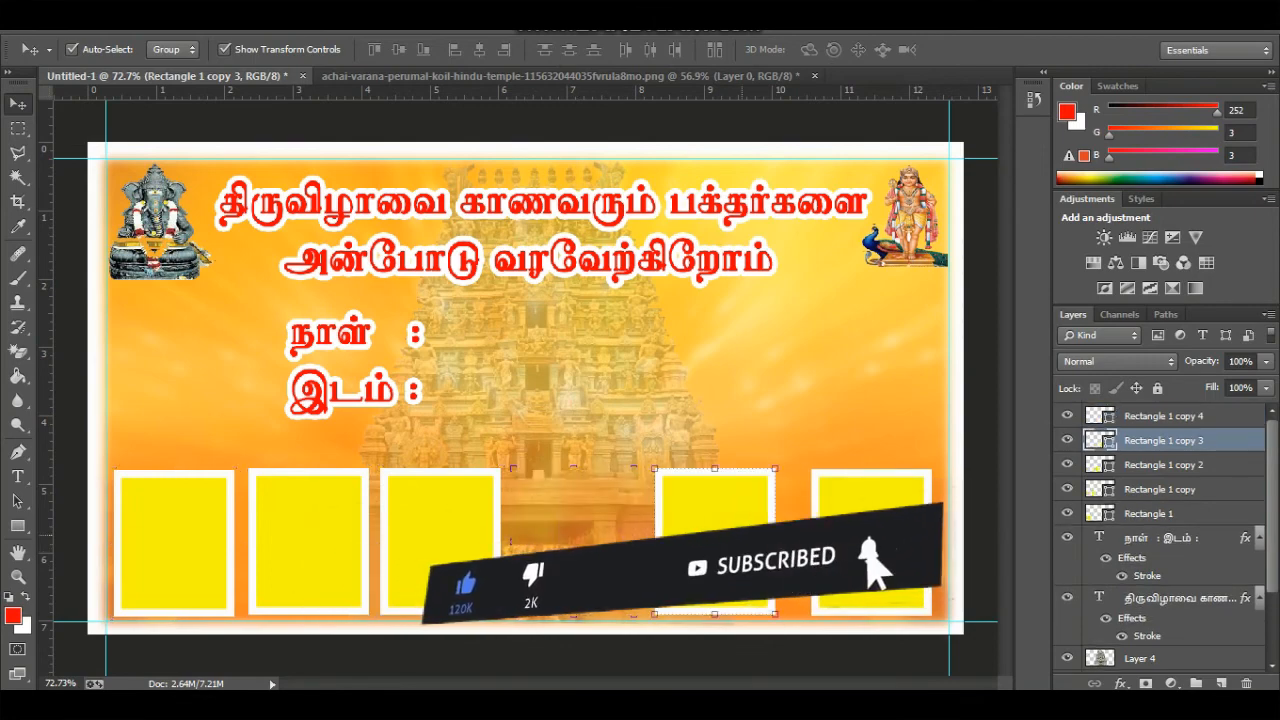
left_click_drag(432, 534, 557, 527)
left_click_drag(314, 543, 397, 545)
left_click_drag(204, 551, 271, 547)
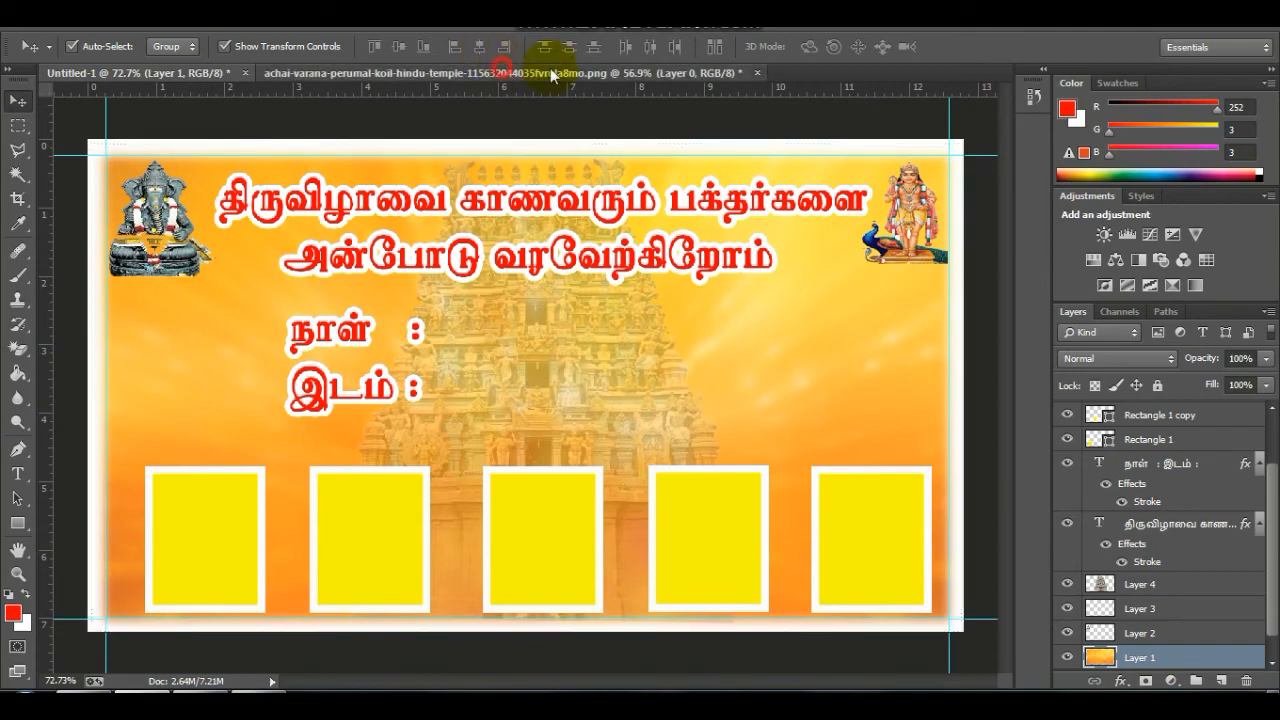
Close the achai-varana-perumal-koil temple image without saving its changes
left_click(600, 73)
left_click(758, 73)
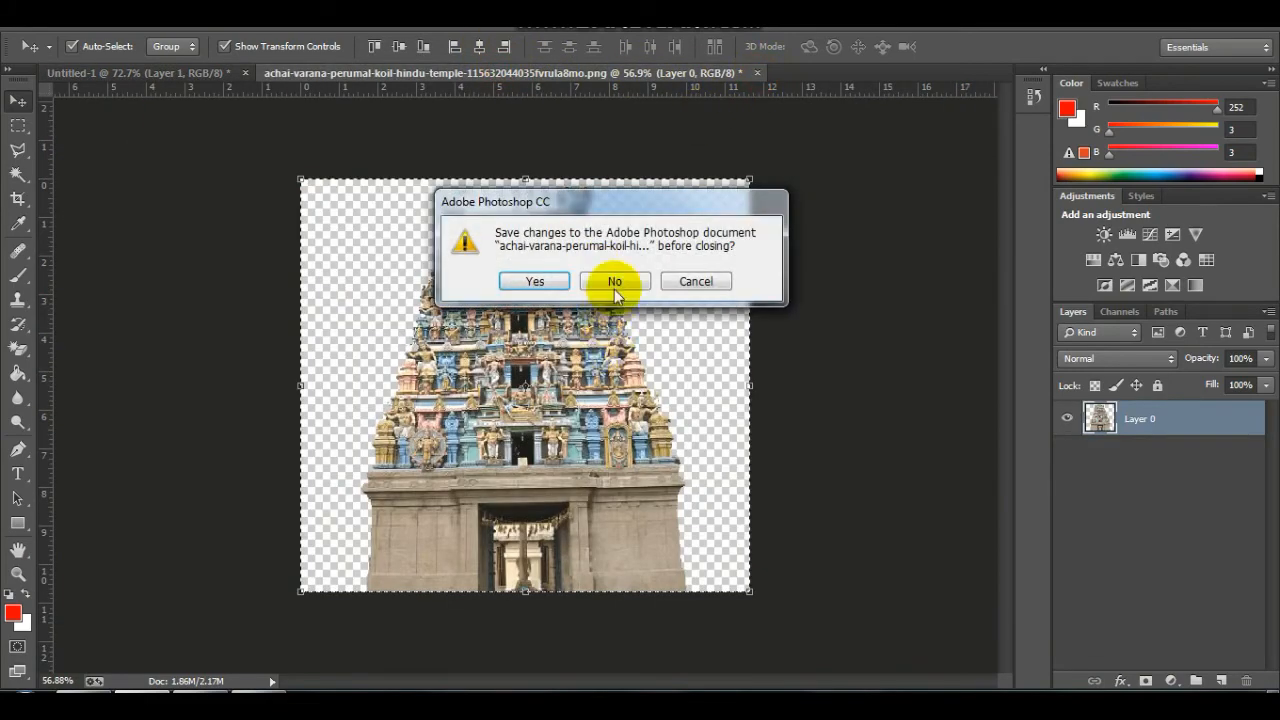
left_click(614, 281)
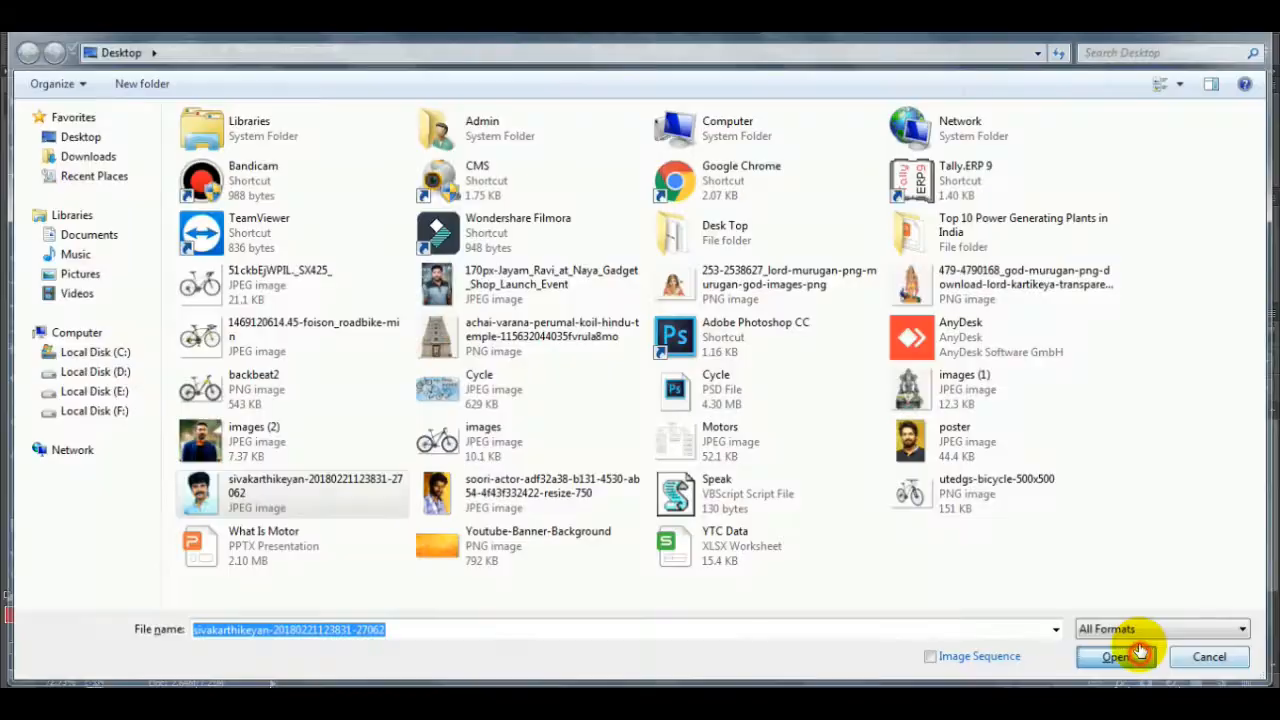
left_click(1137, 654)
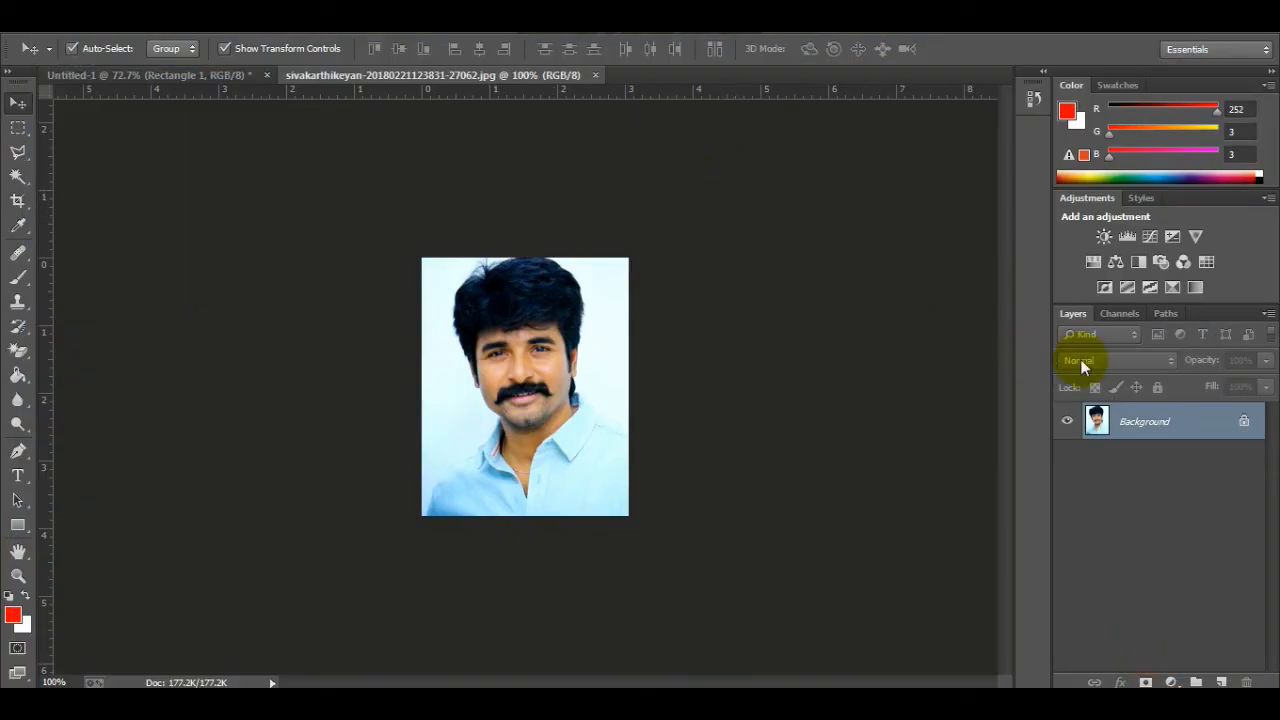
left_click(1244, 421)
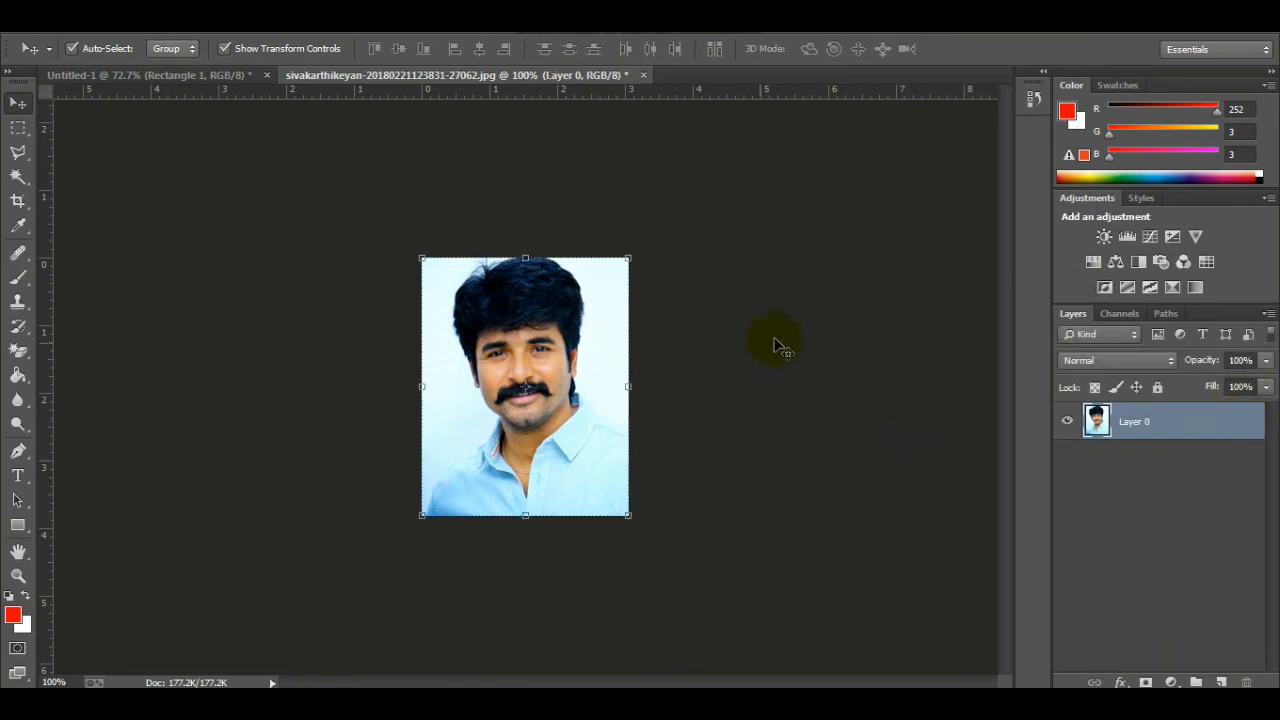
key("ctrl+a")
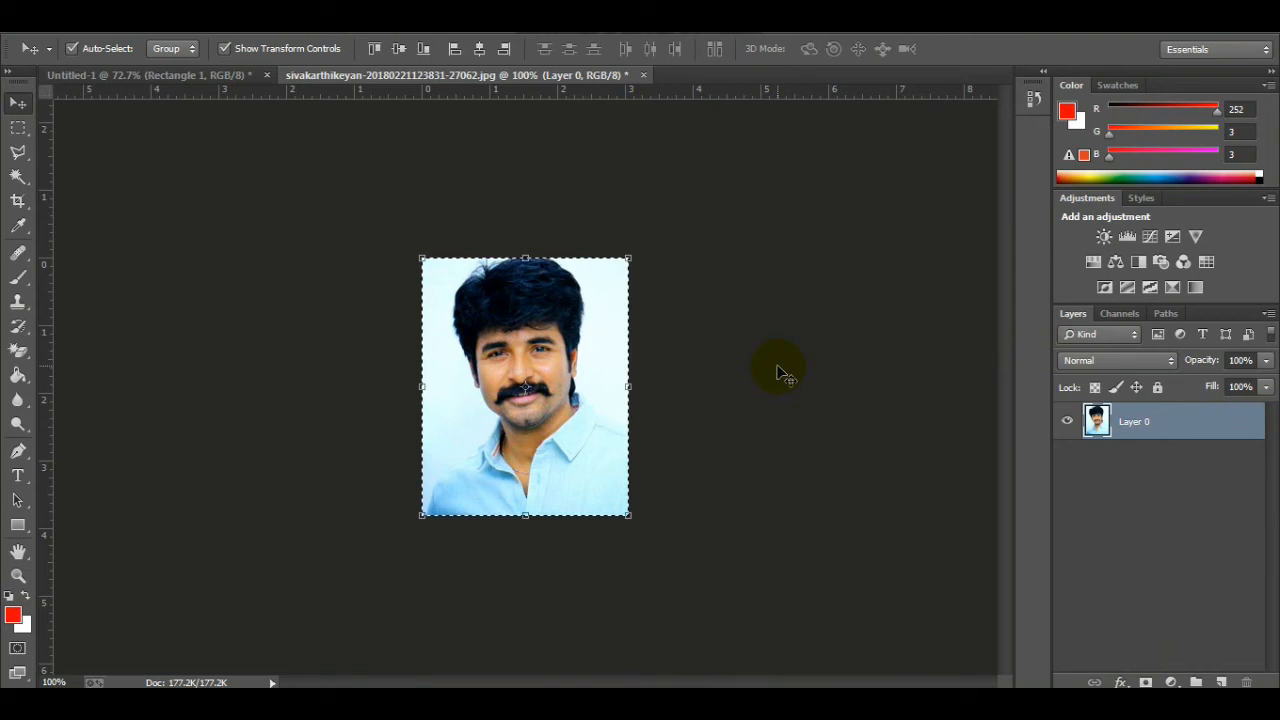
In the banner, select the yellow area of the leftmost frame with Quick Selection and use Paste Into to insert the portrait
left_click(197, 77)
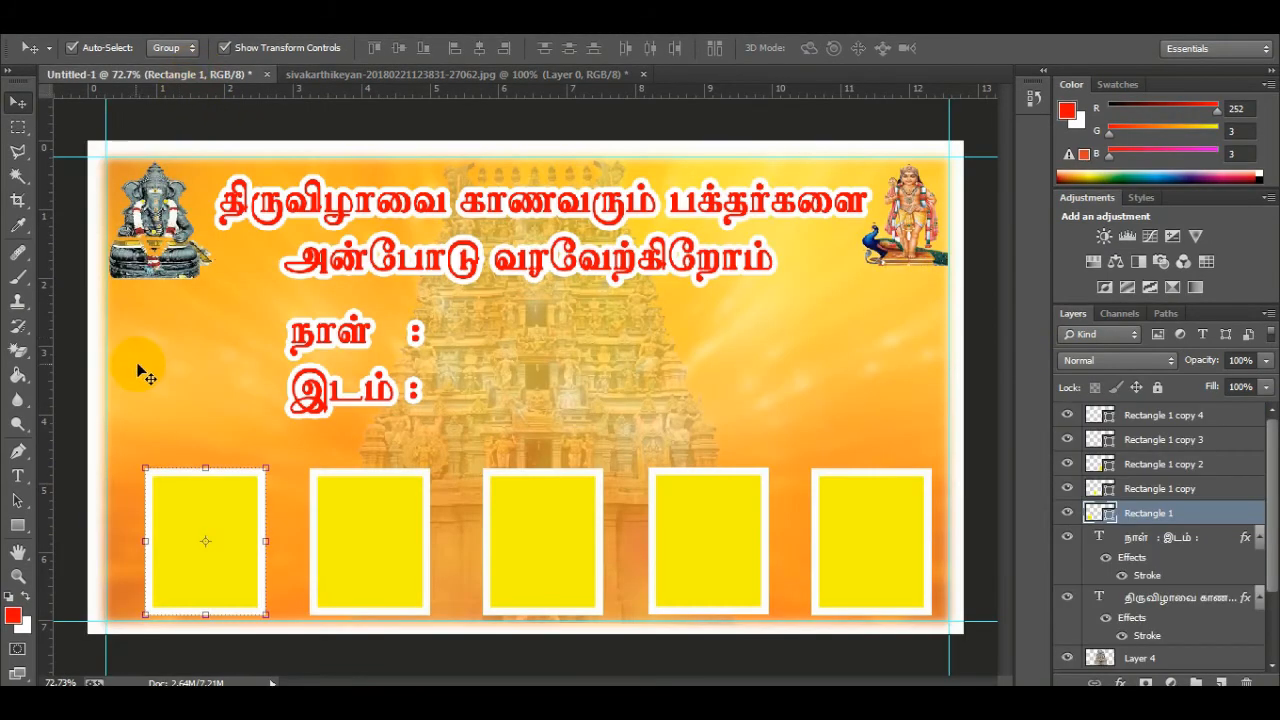
right_click(16, 178)
left_click(77, 177)
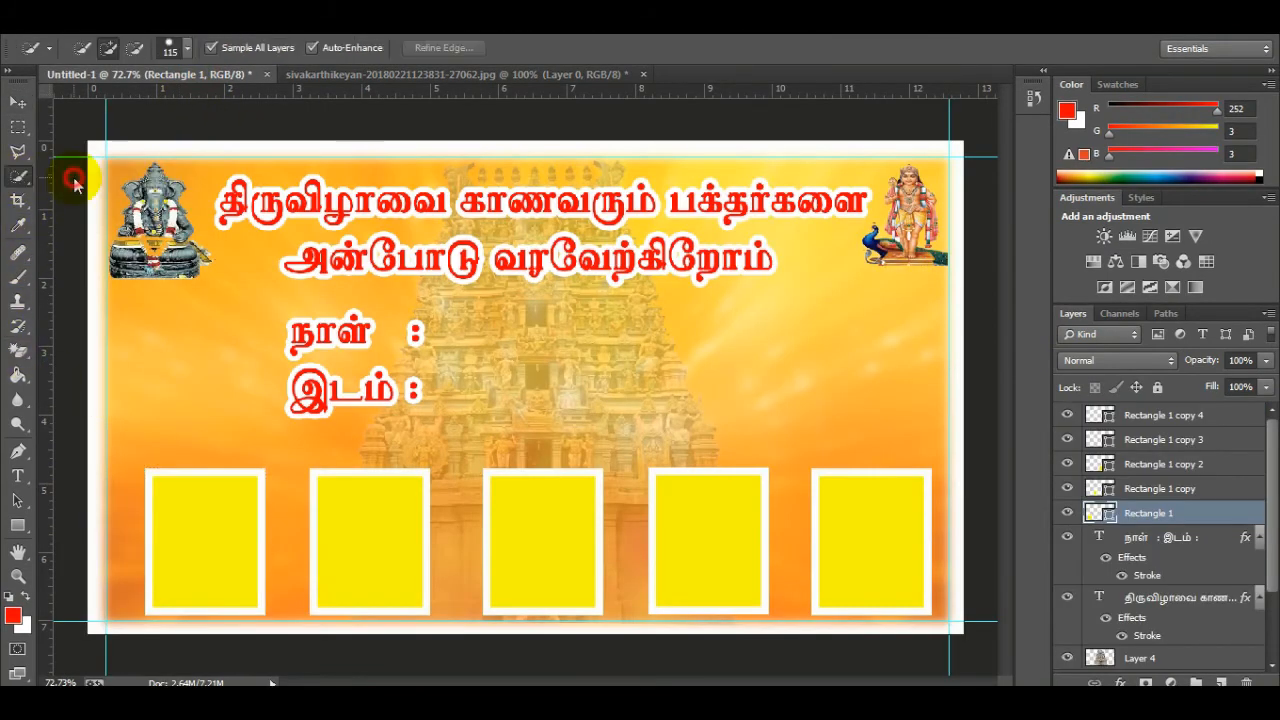
left_click(204, 541)
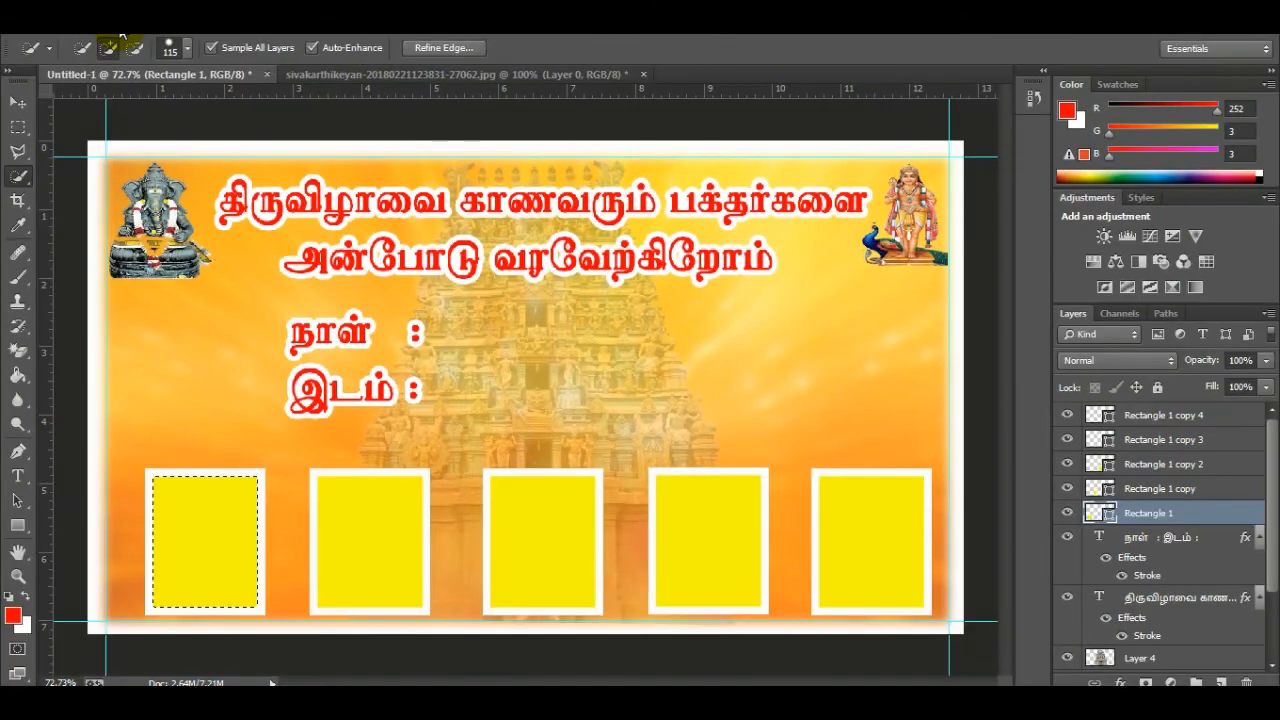
left_click(98, 35)
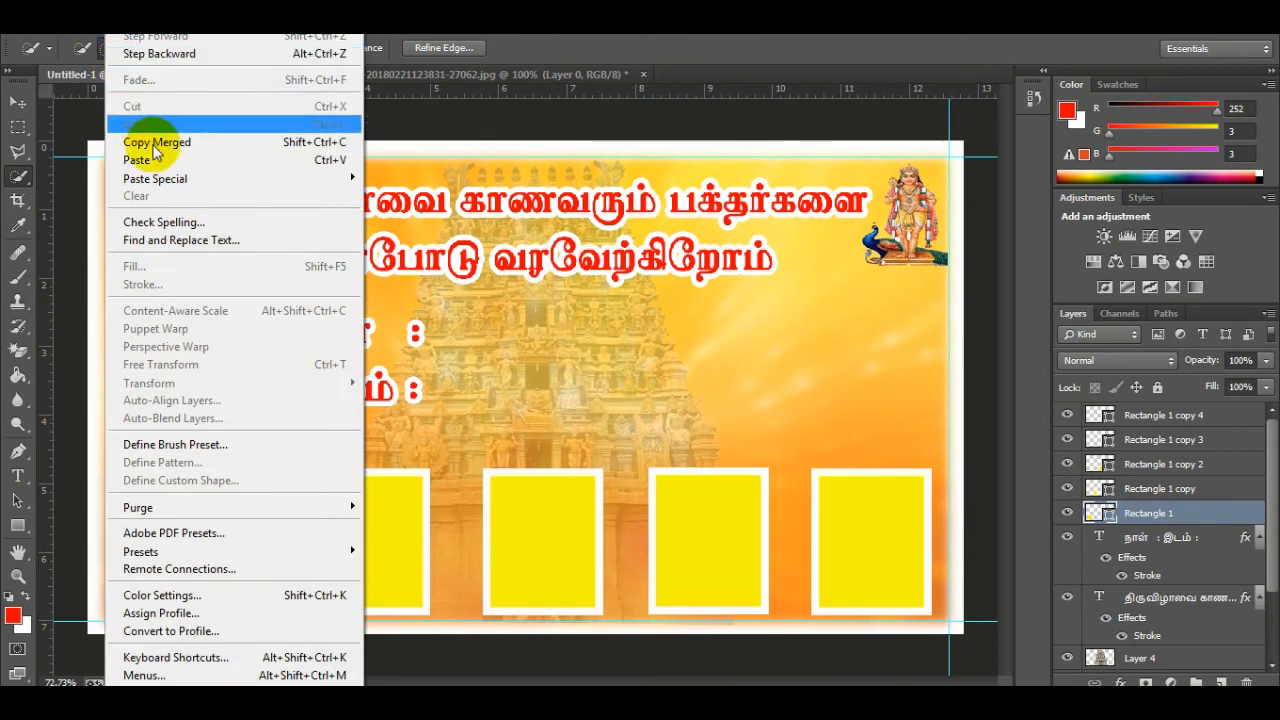
mouse_move(163, 178)
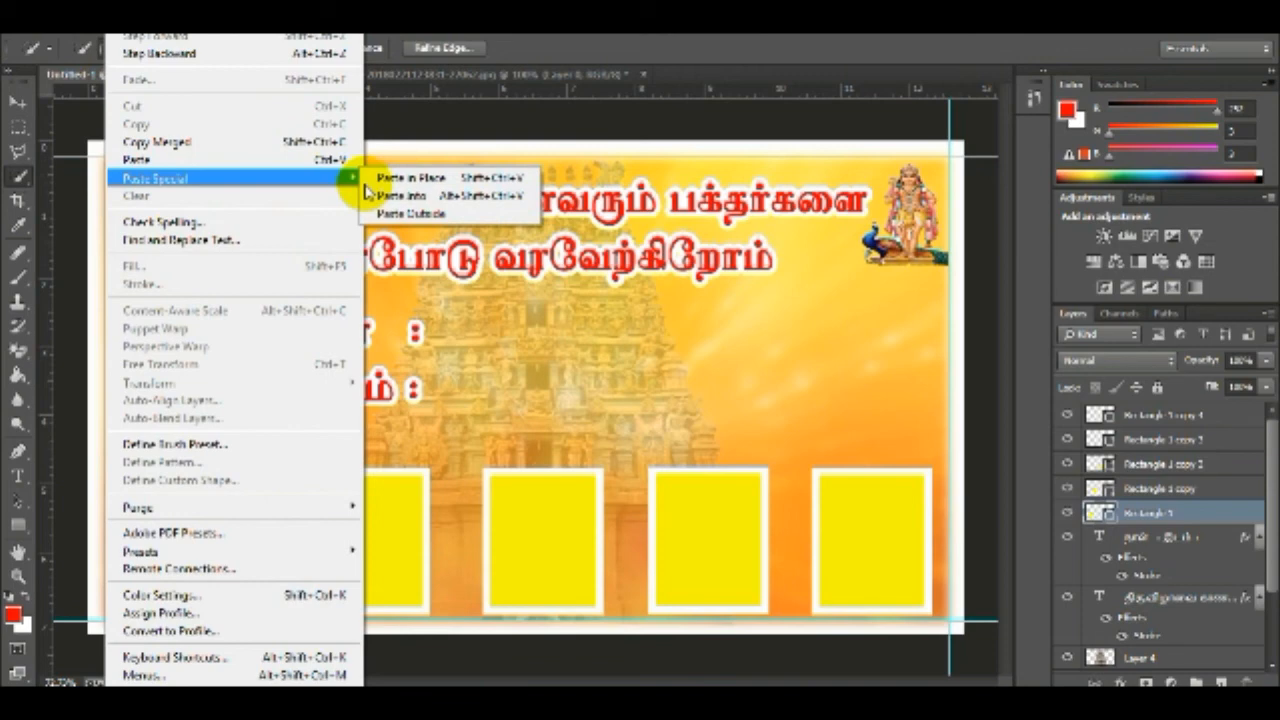
left_click(405, 195)
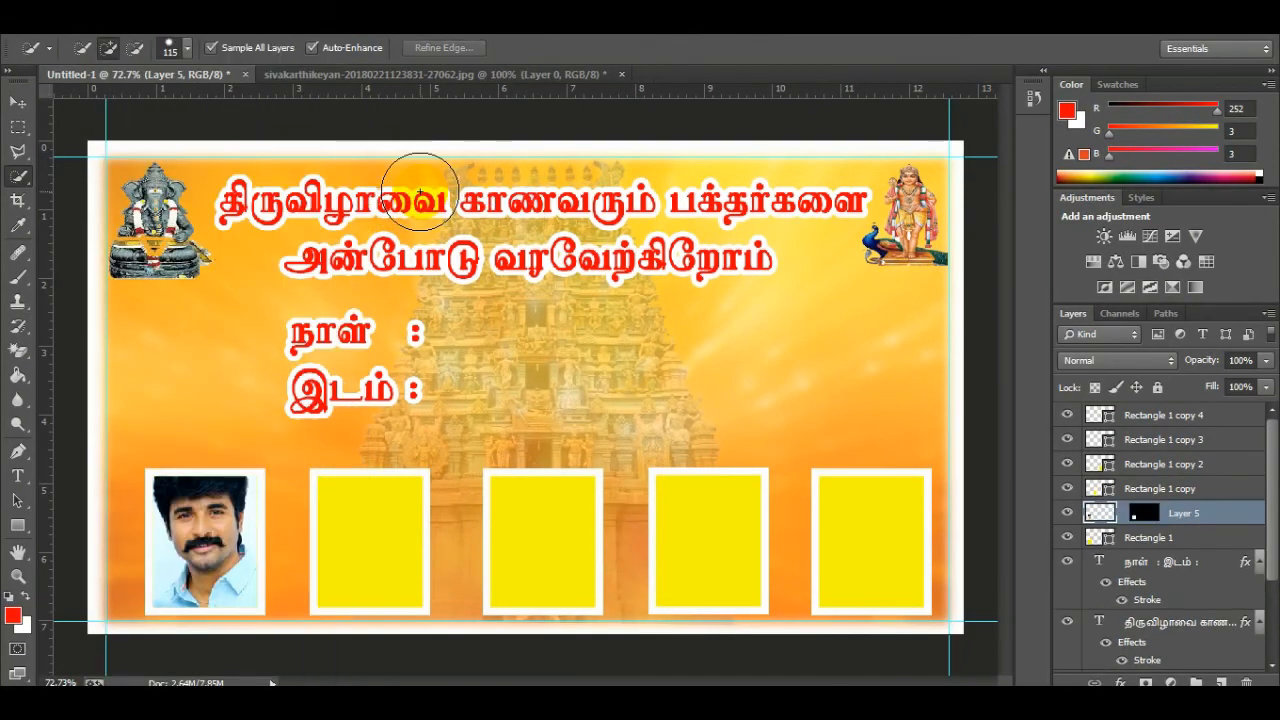
Shrink the portrait in the leftmost frame to about 91% width and 85% height and apply the transformation
left_click(18, 102)
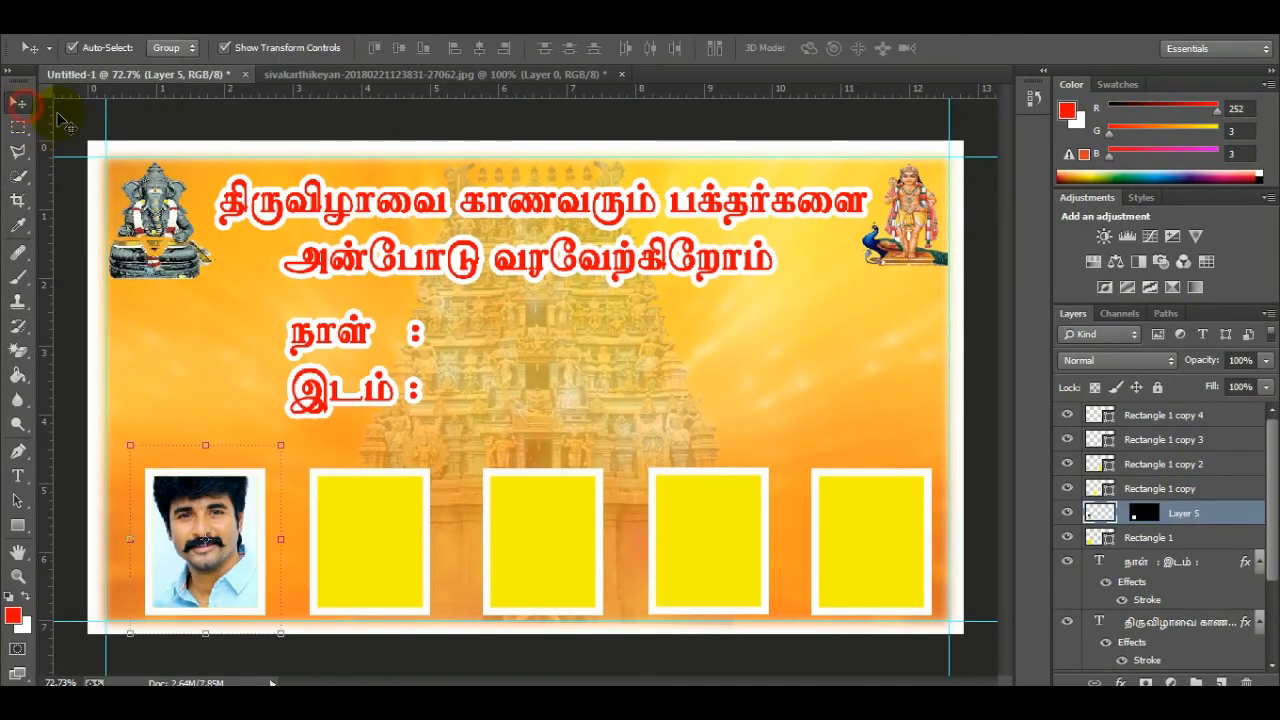
left_click(281, 445)
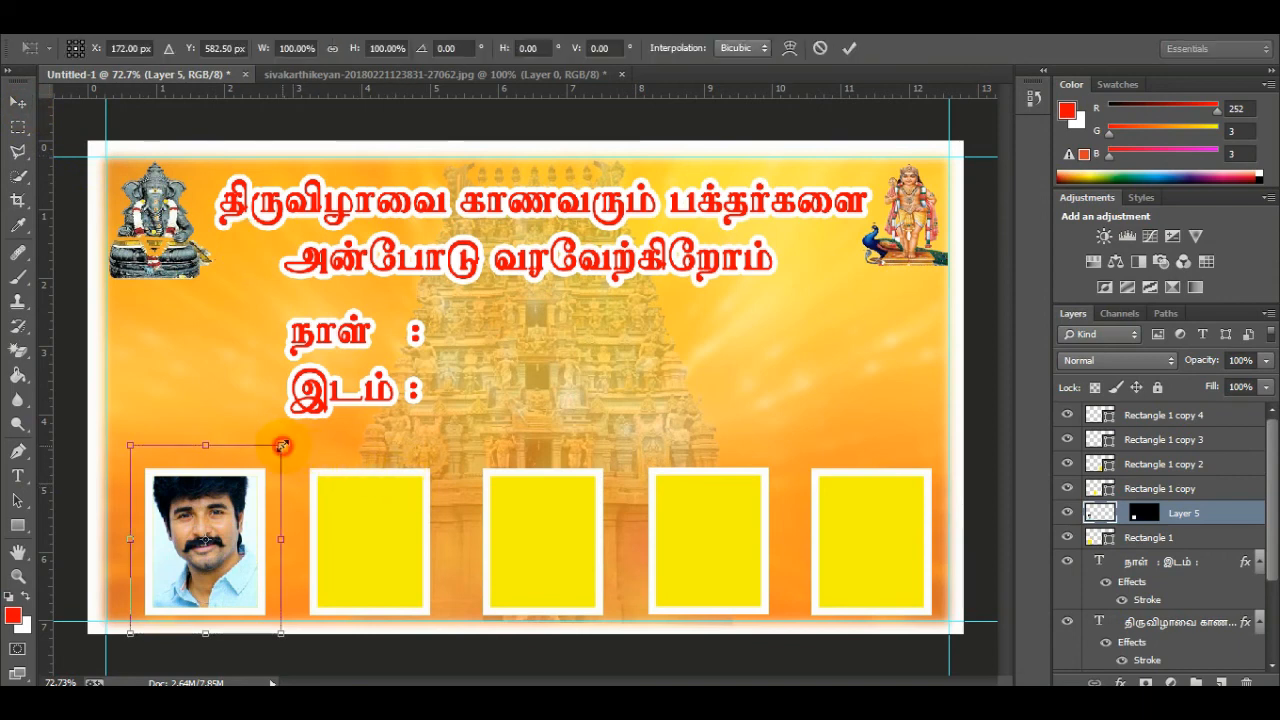
left_click_drag(281, 445, 269, 473)
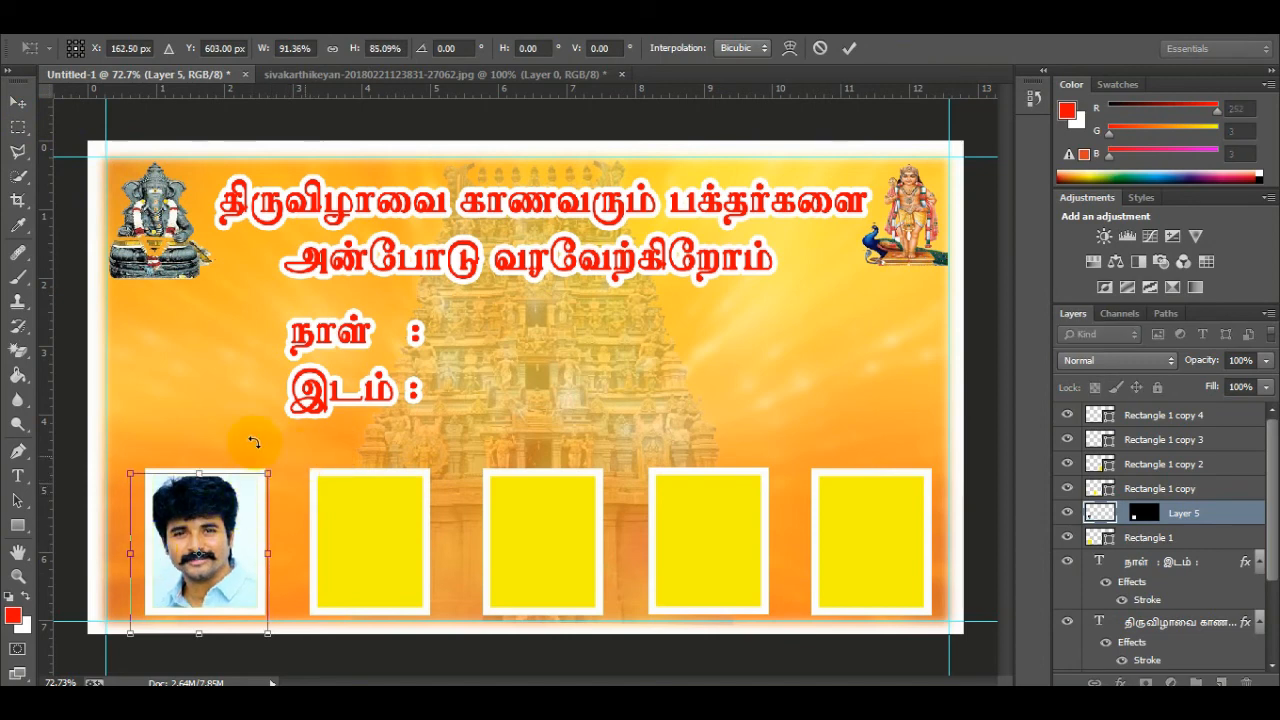
left_click(18, 102)
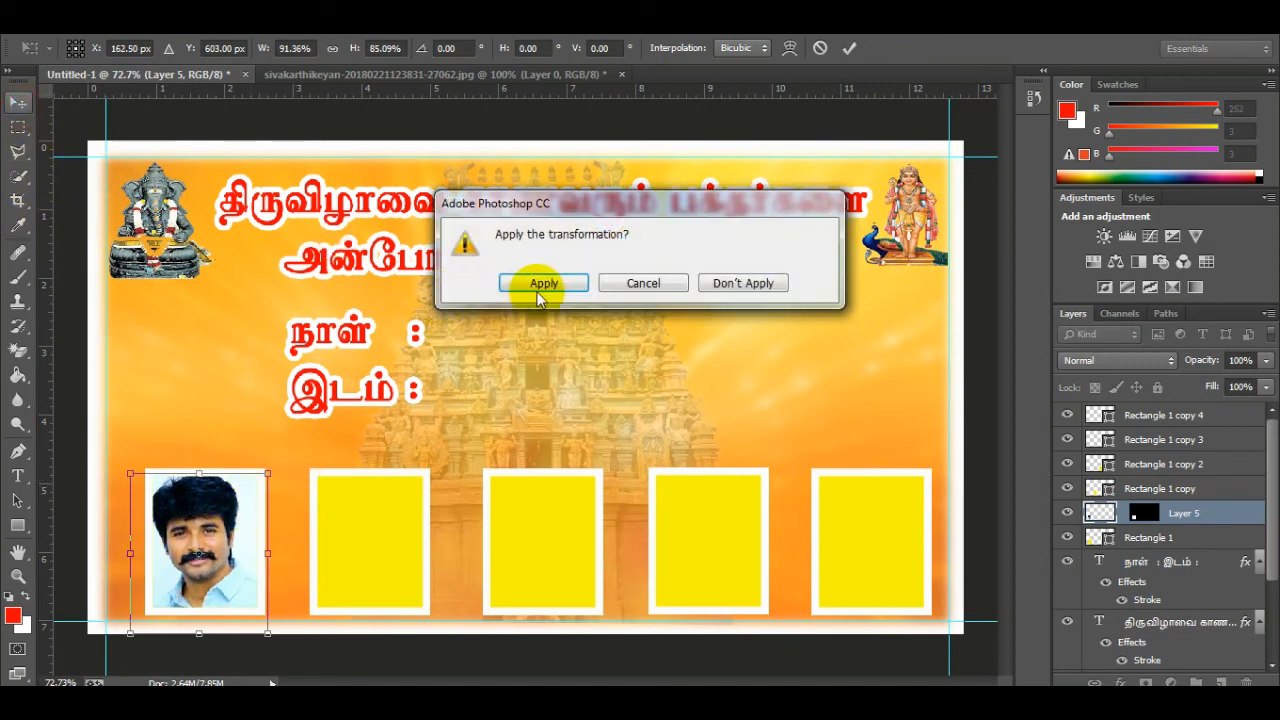
left_click(543, 283)
Stretch the leftmost portrait slightly upward to 100.43% height and apply the transformation
left_click(270, 470)
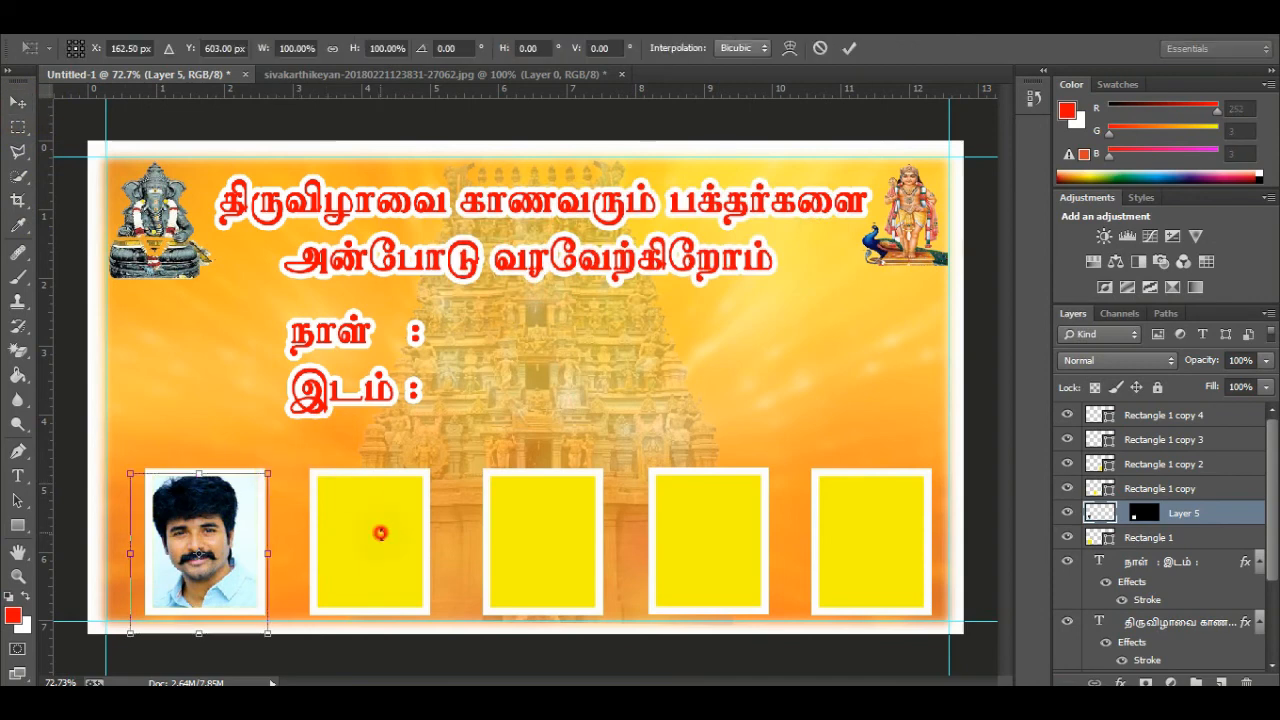
left_click(21, 103)
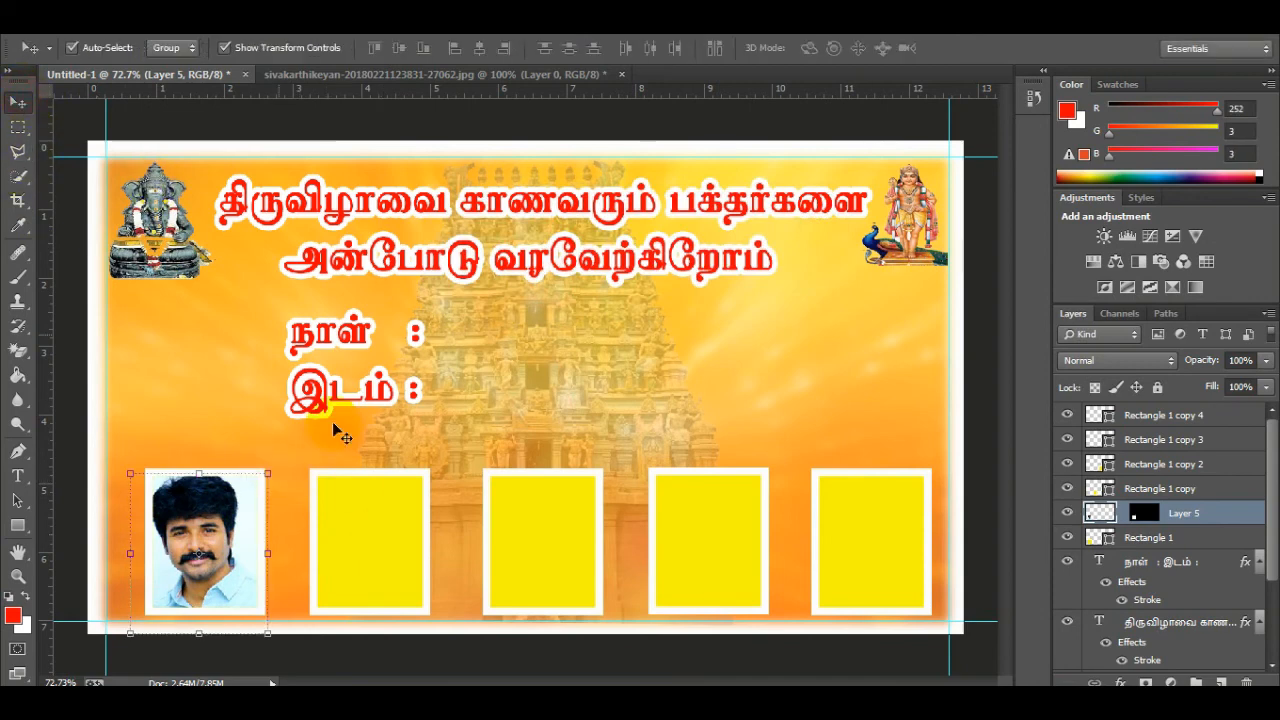
left_click(390, 512)
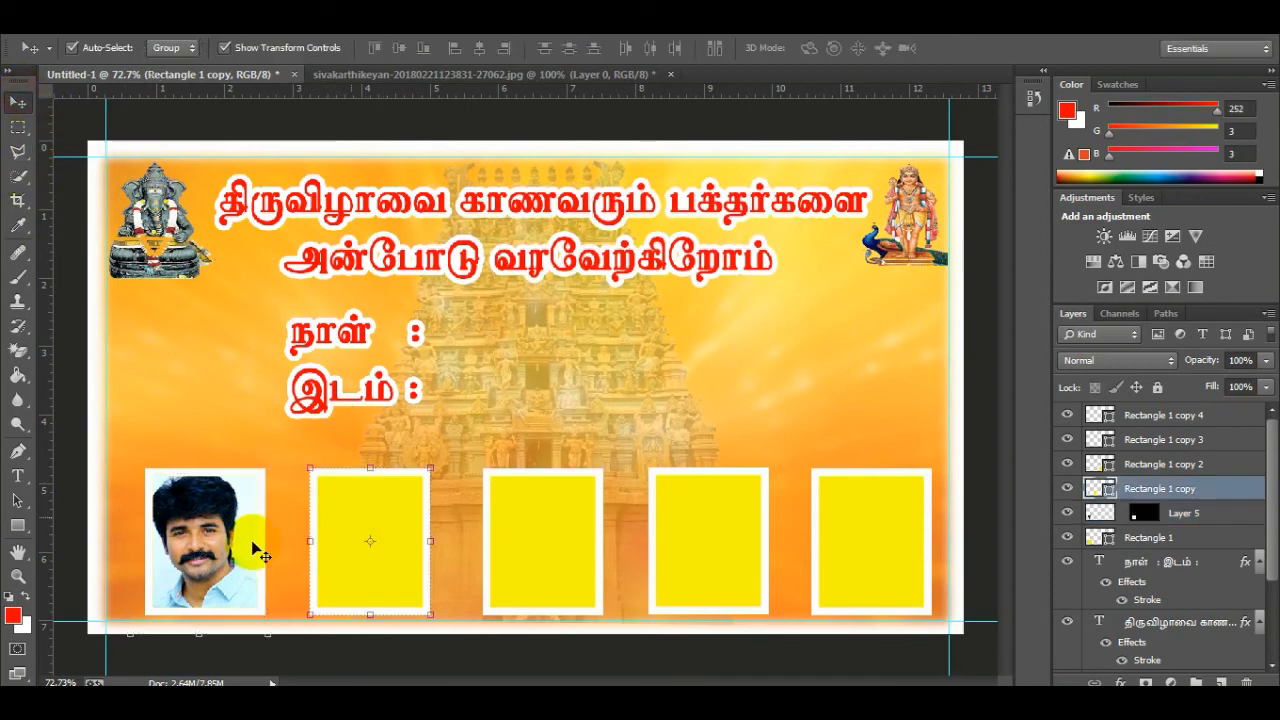
left_click(200, 559)
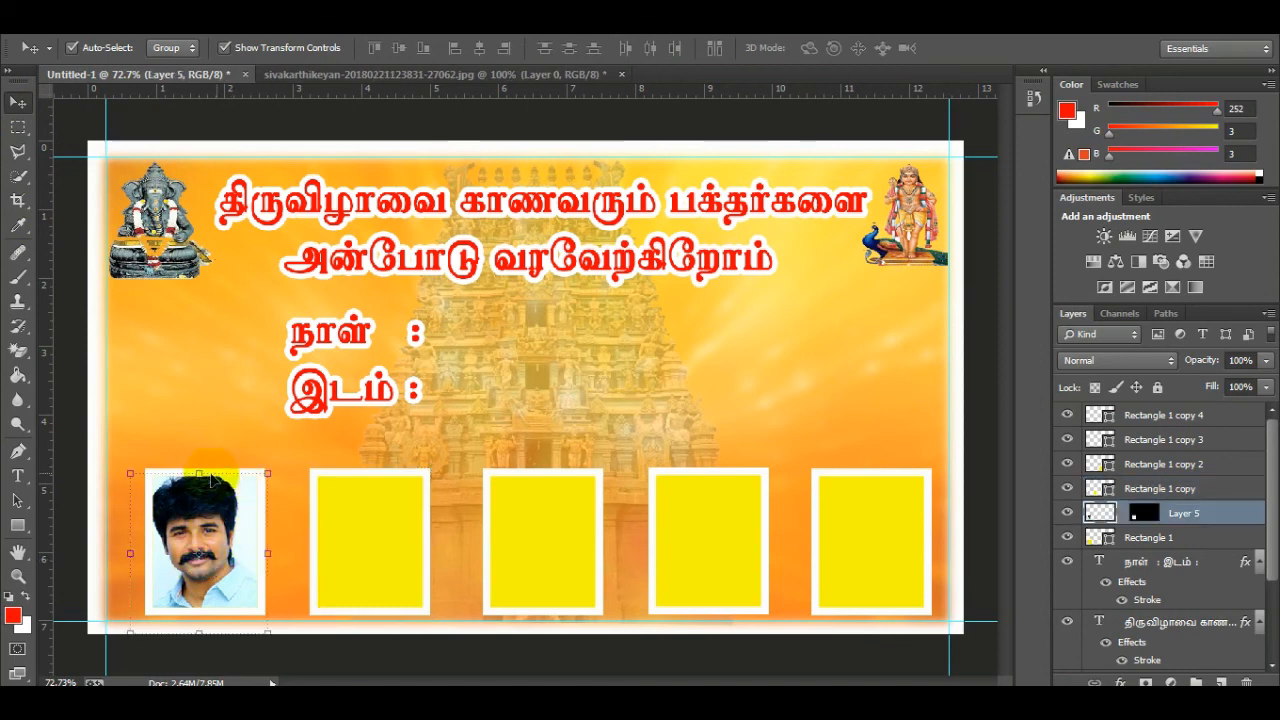
left_click_drag(200, 474, 202, 475)
left_click(18, 103)
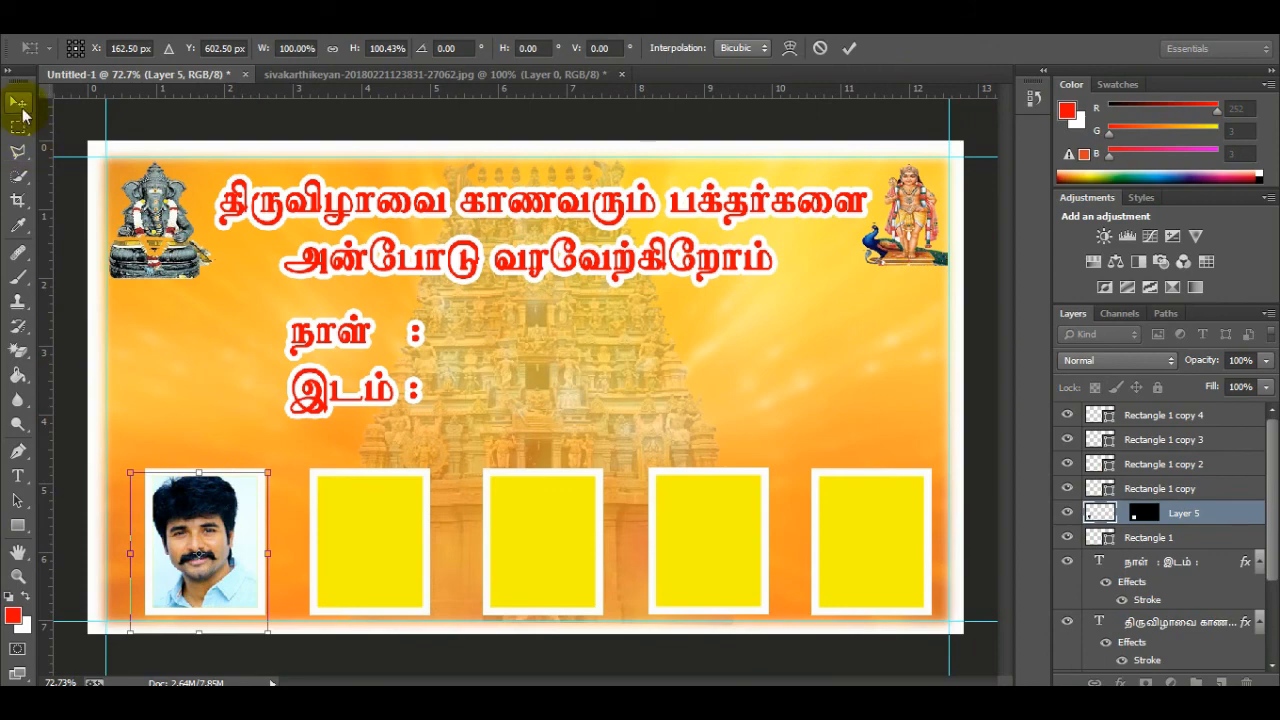
left_click(543, 283)
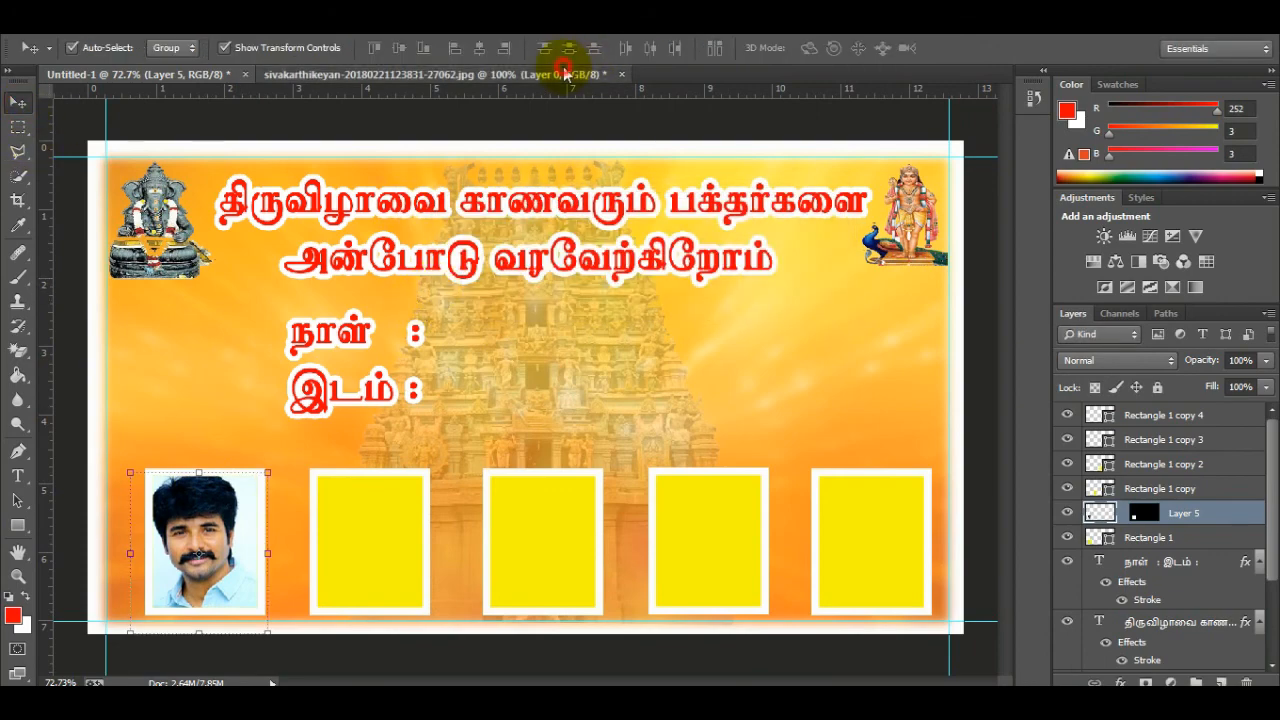
Close the sivakarthikeyan image without saving and select the banner's second frame with Quick Selection
left_click(621, 74)
left_click(617, 285)
left_click(346, 578)
left_click(20, 176)
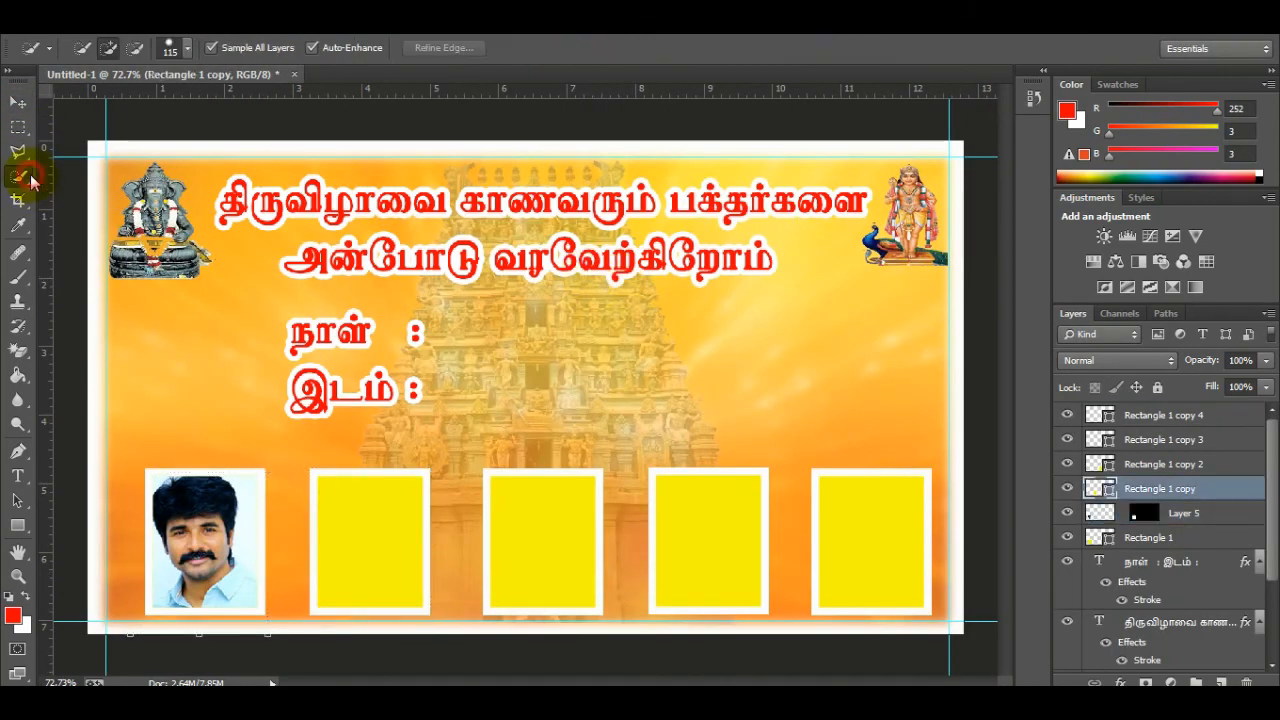
left_click(371, 562)
Open the poster image, copy all of it, and use Paste Into to insert it in the banner's selected second frame
key("ctrl+o")
double_click(960, 440)
key("ctrl+a")
key("ctrl+c")
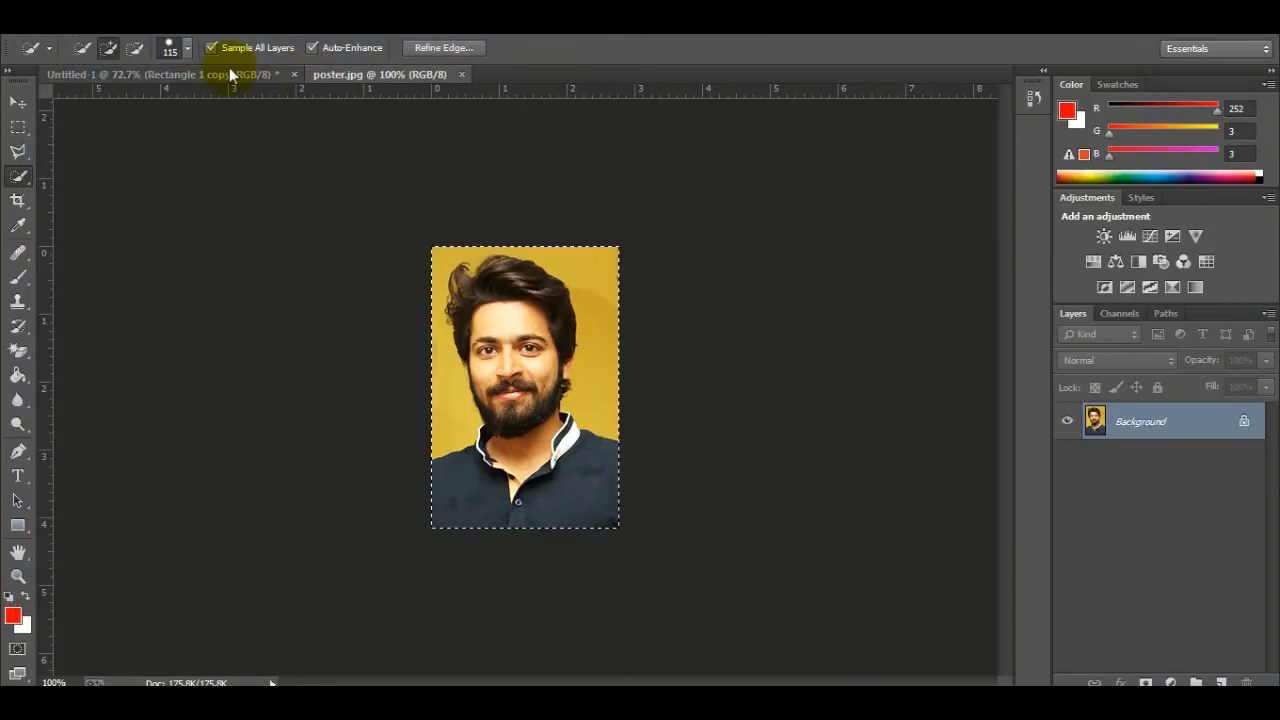
left_click(229, 73)
left_click(117, 25)
mouse_move(201, 176)
left_click(509, 195)
Scale the second frame's portrait to 87.5% width and 77% height, apply it, and close poster.jpg
left_click(18, 102)
left_click_drag(301, 428, 318, 475)
left_click(20, 124)
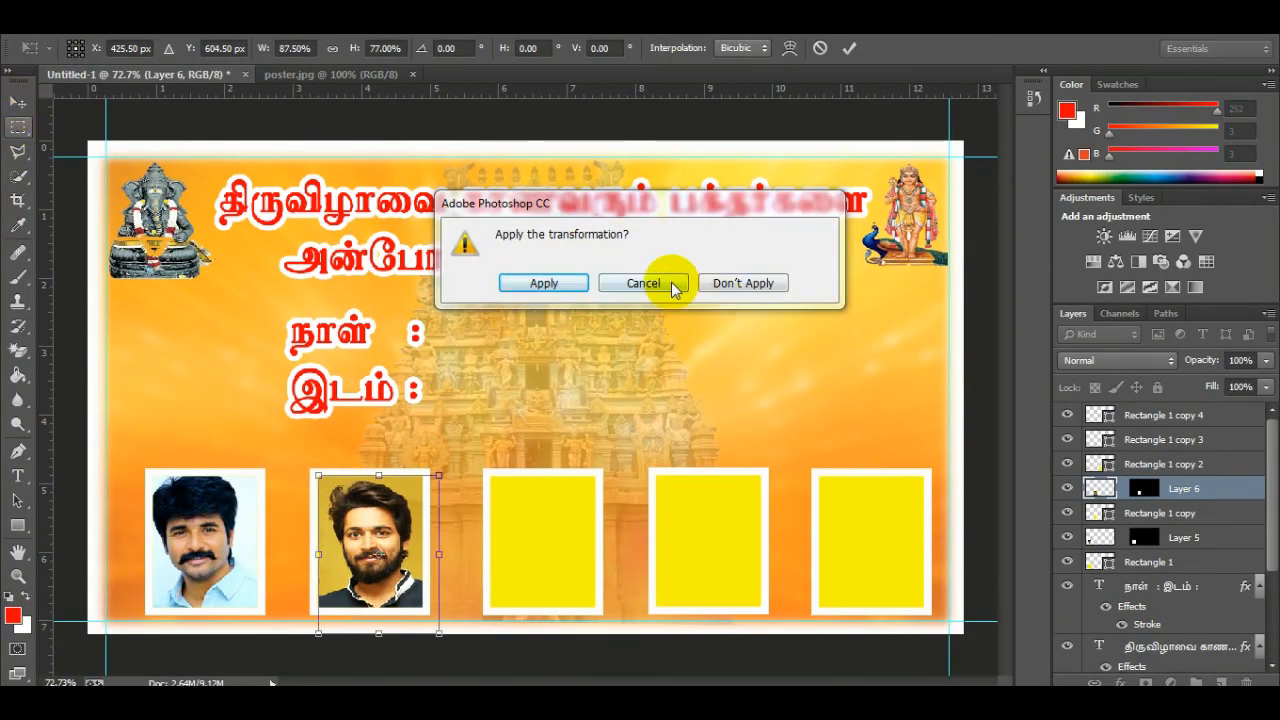
left_click(543, 280)
left_click(412, 74)
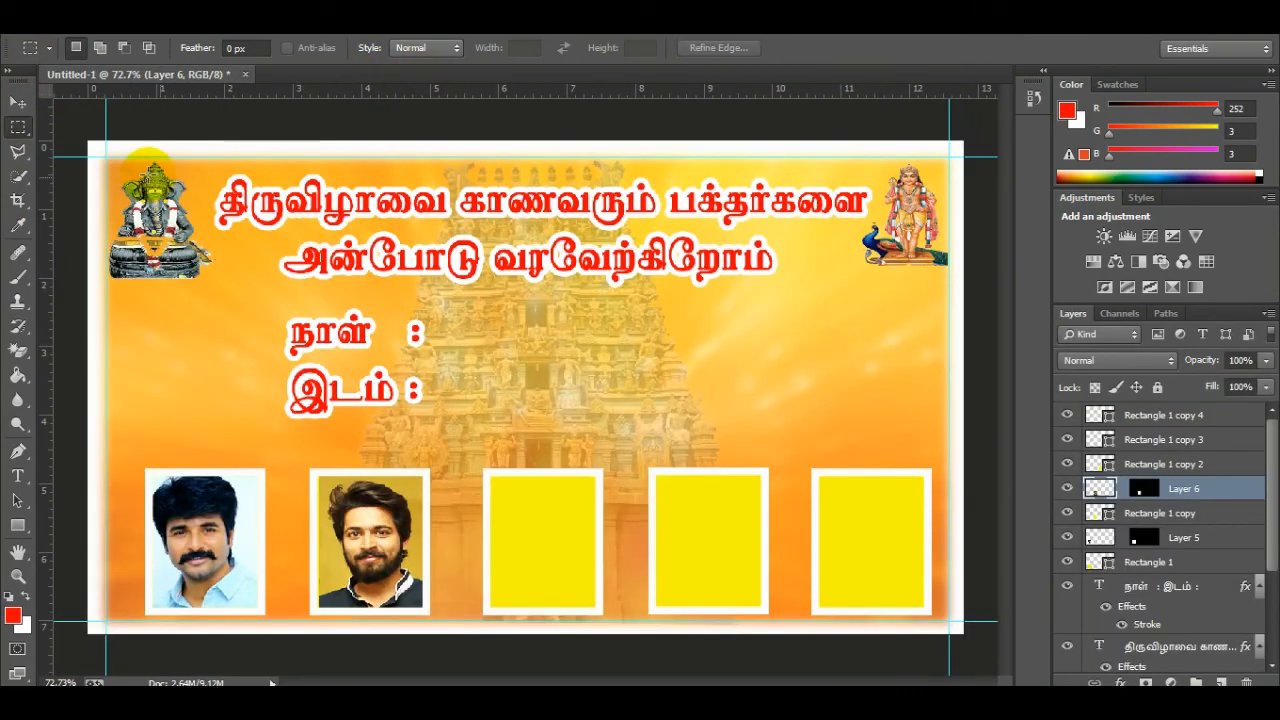
Open 170px-Jayam_Ravi_at_Naya_Gadget_Shop_Launch_Event with its embedded profile discarded, and insert the portrait in the banner's third frame with Paste Into
left_click(527, 284)
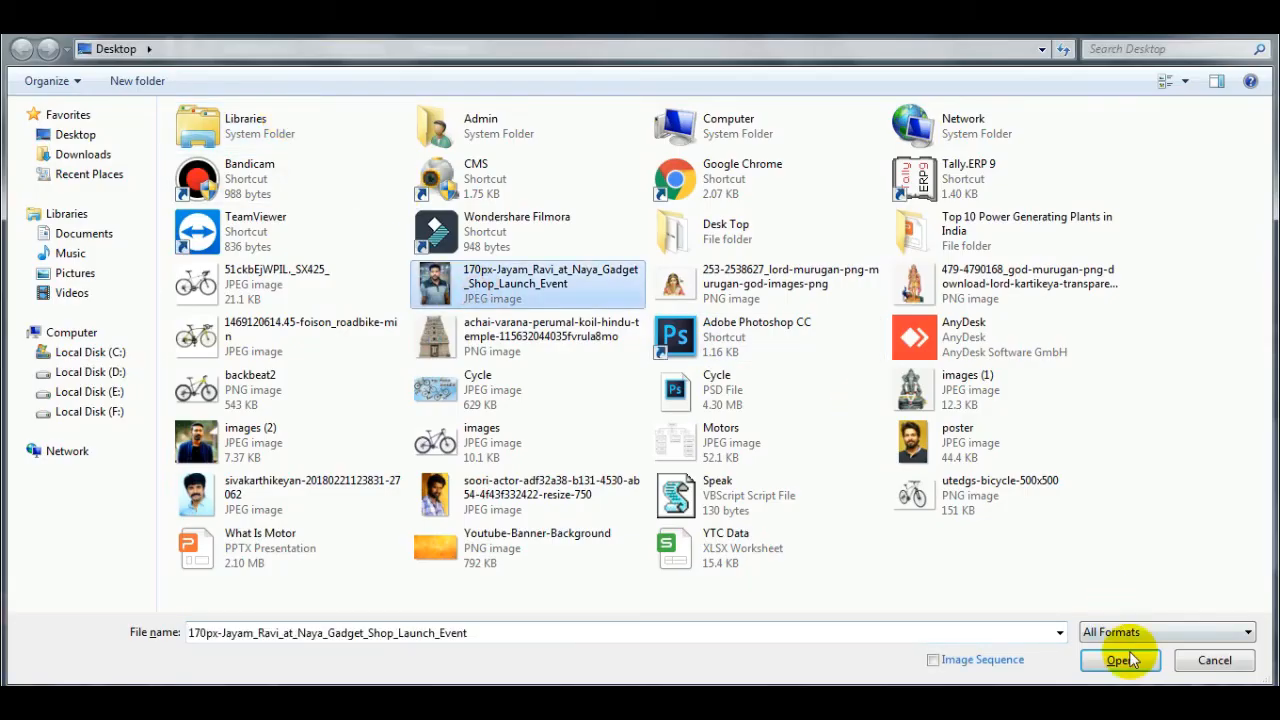
left_click(1122, 660)
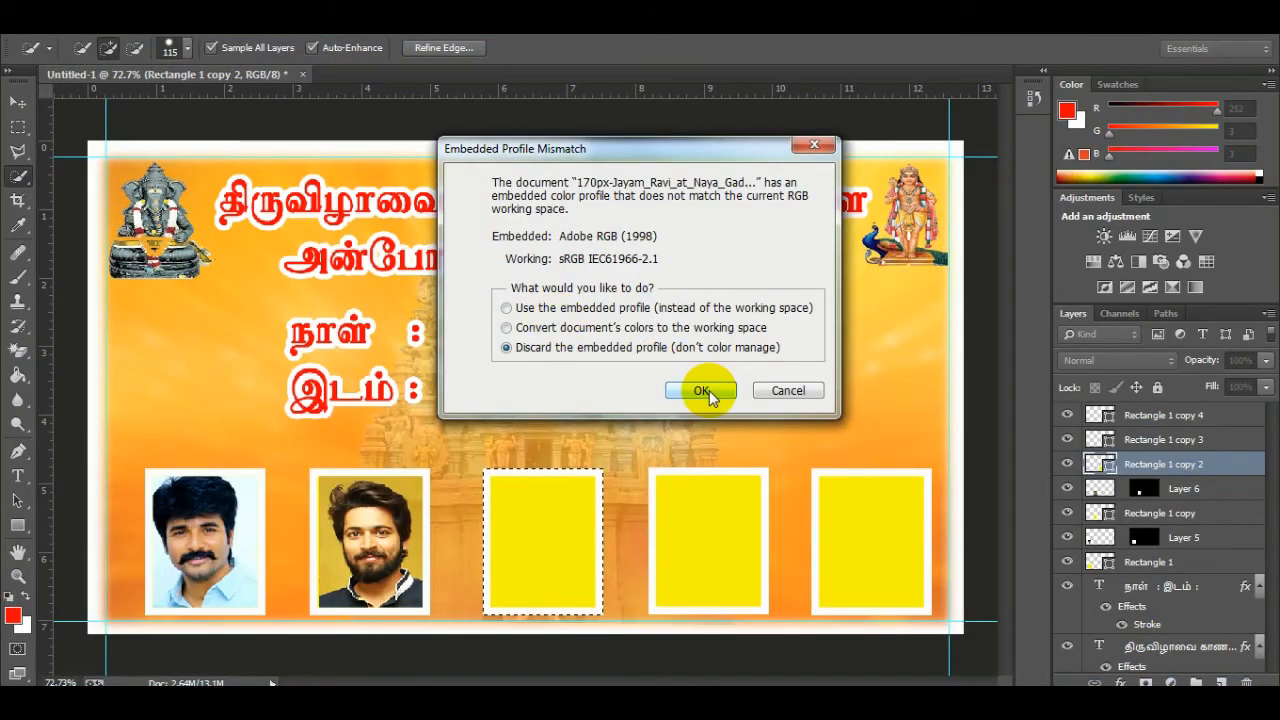
left_click(702, 388)
left_click(165, 75)
left_click(88, 24)
left_click(178, 178)
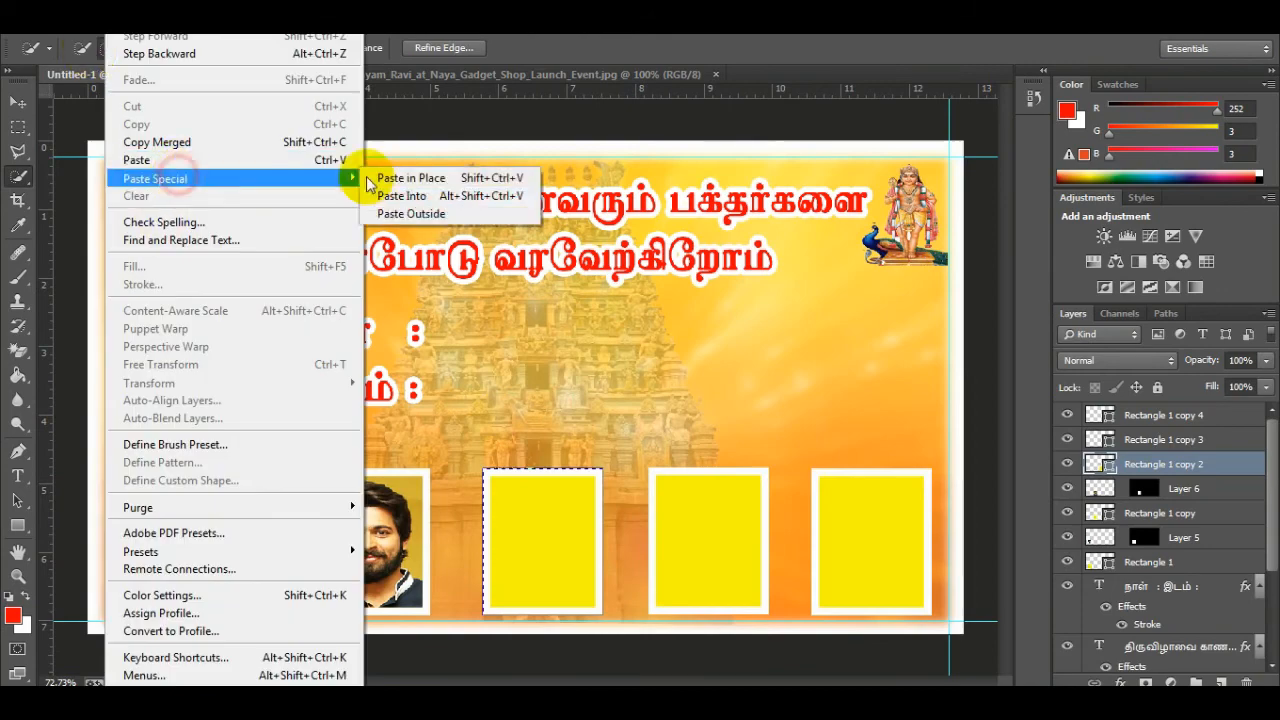
left_click(420, 195)
Scale the third frame's portrait to 90% width and about 81% height, apply it, and close its source image
left_click(18, 102)
left_click_drag(481, 458, 485, 472)
left_click_drag(600, 623, 596, 609)
left_click(18, 102)
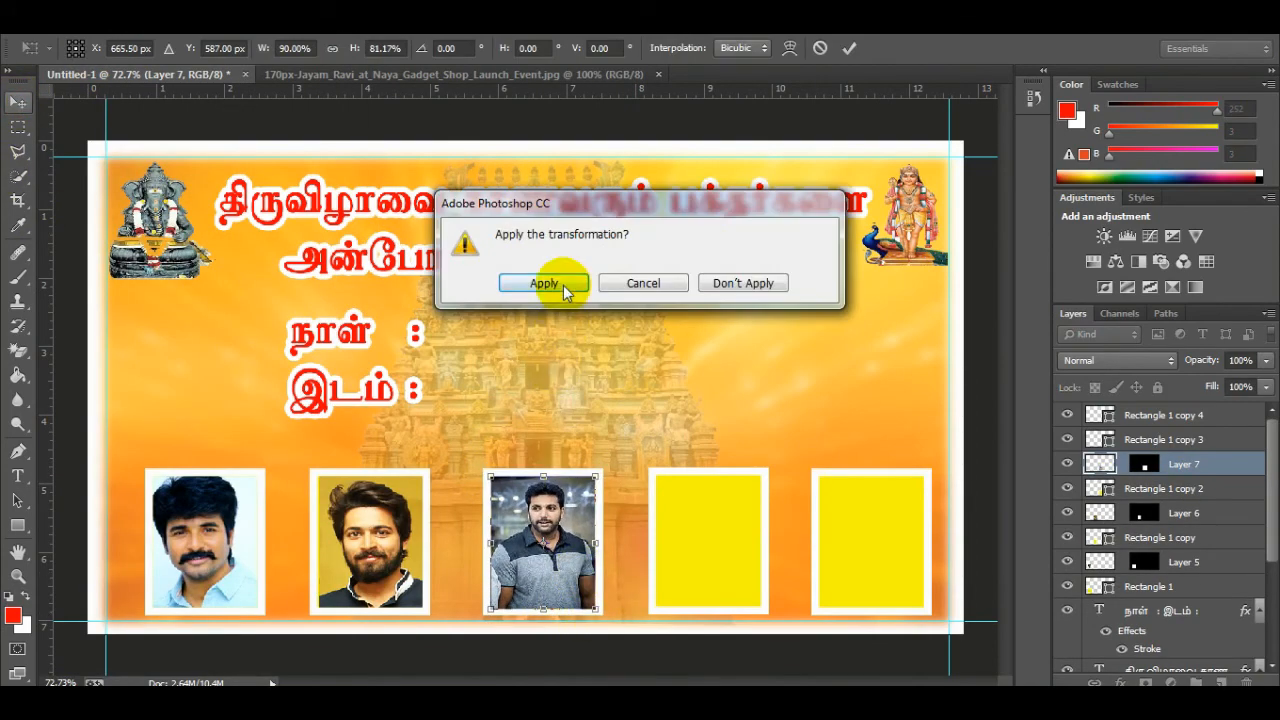
left_click(563, 289)
left_click(587, 395)
left_click(450, 75)
left_click(655, 75)
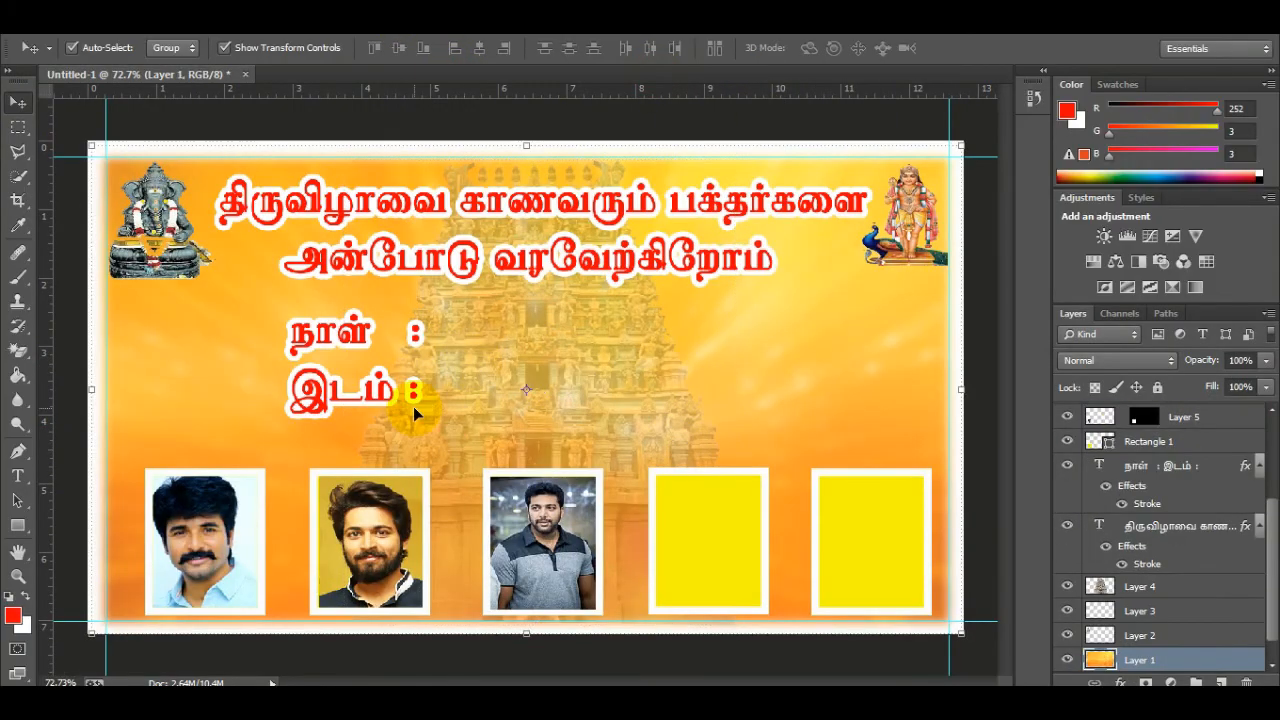
Open images (2), select the banner's fourth frame with Quick Selection, and insert the portrait there with Paste Into
key("ctrl+o")
left_click(240, 440)
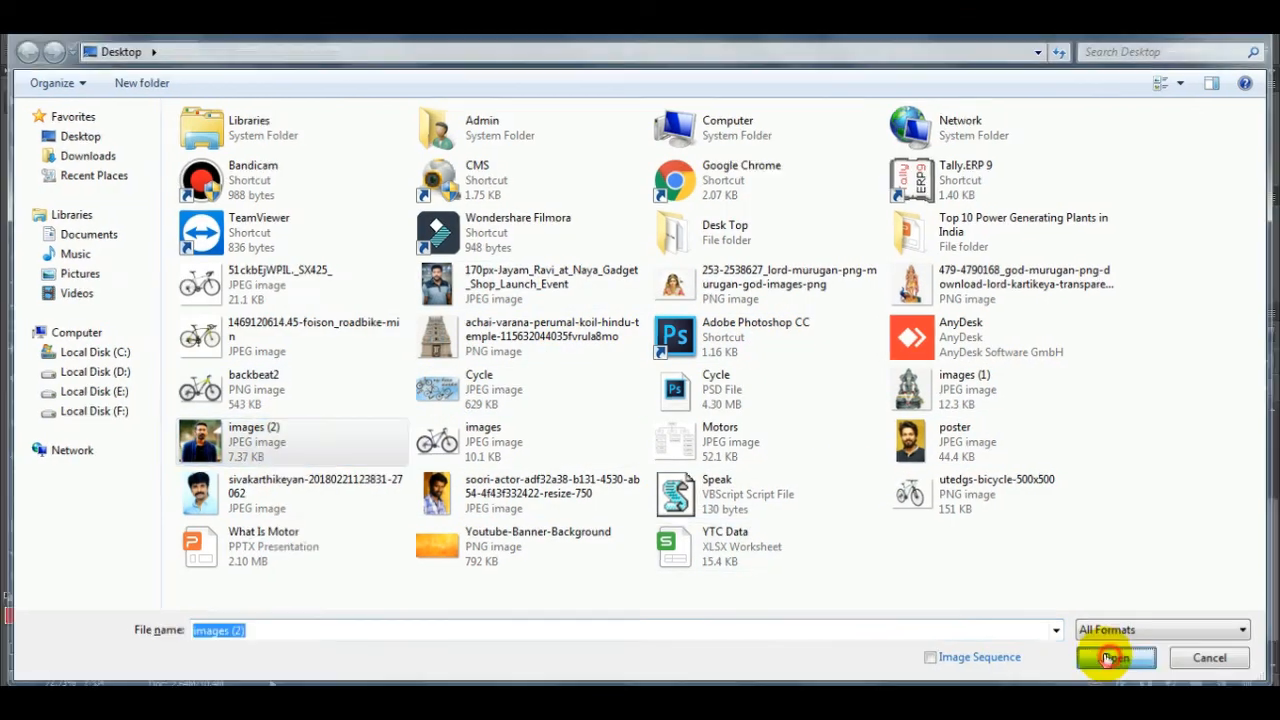
left_click(1120, 660)
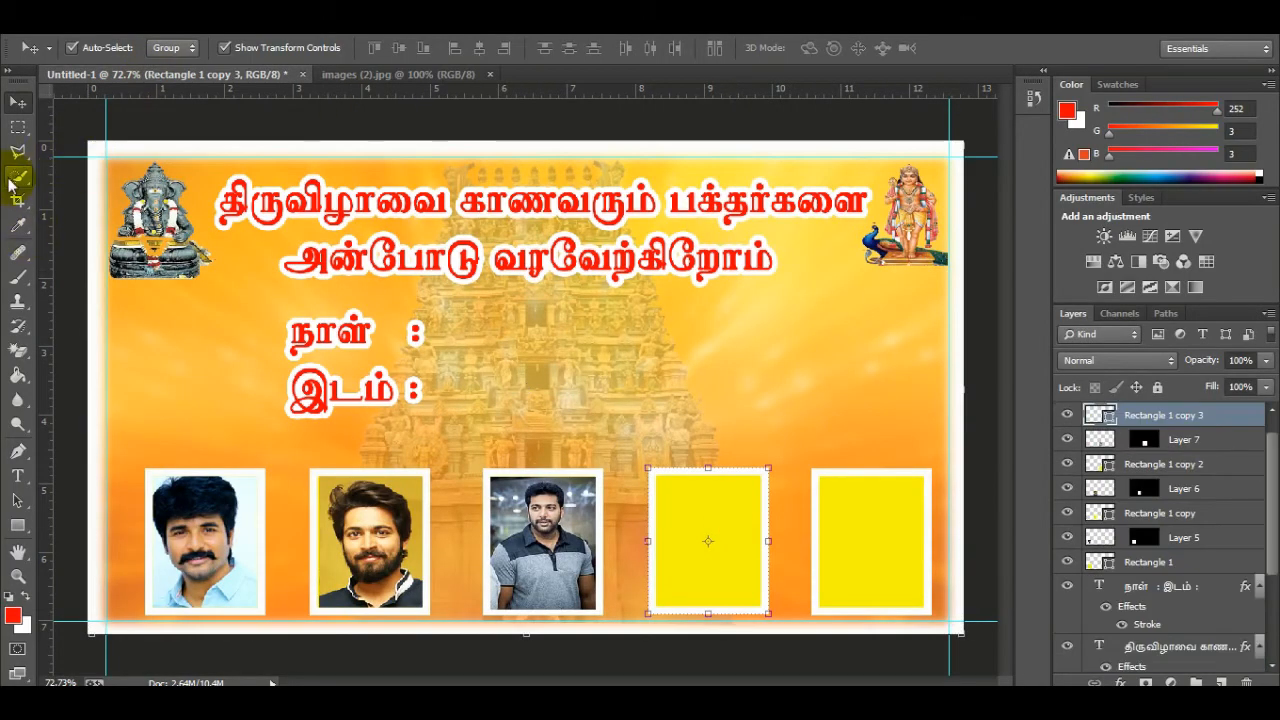
left_click(15, 179)
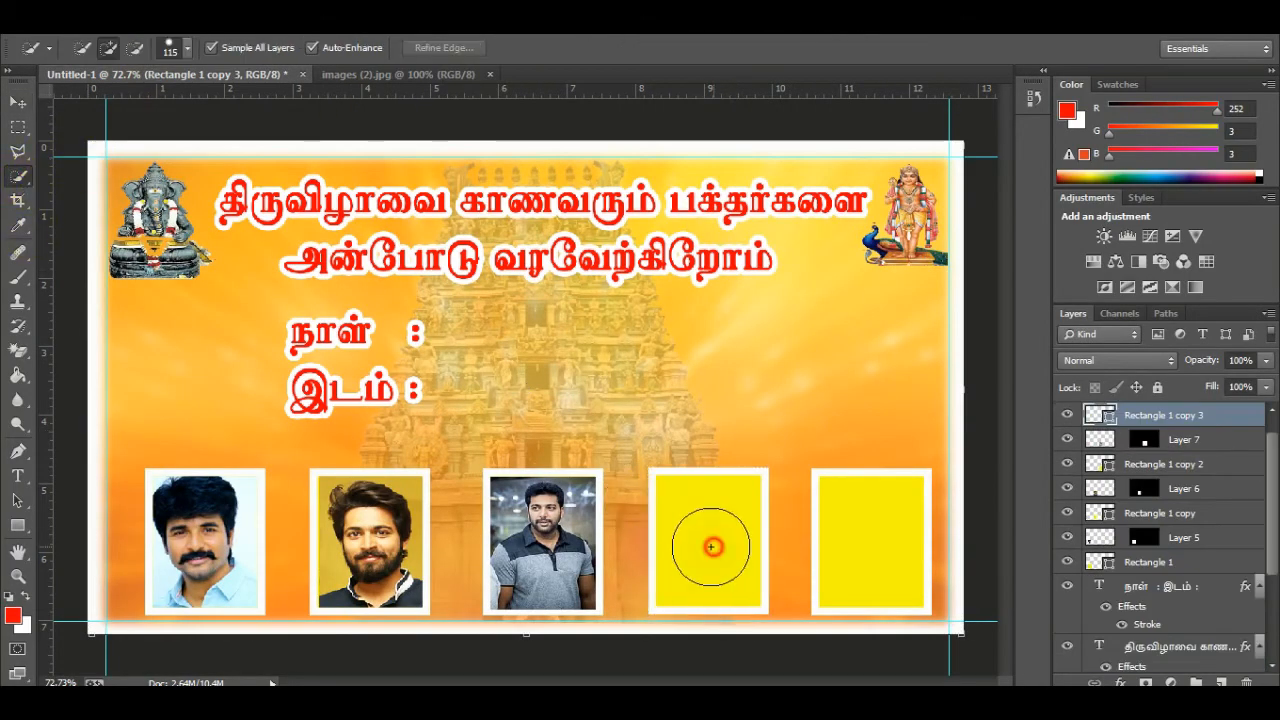
left_click(708, 541)
key("alt+e")
mouse_move(223, 183)
left_click(405, 191)
Fit the pasted portrait within the fourth frame using Free Transform and apply the transformation
key("v")
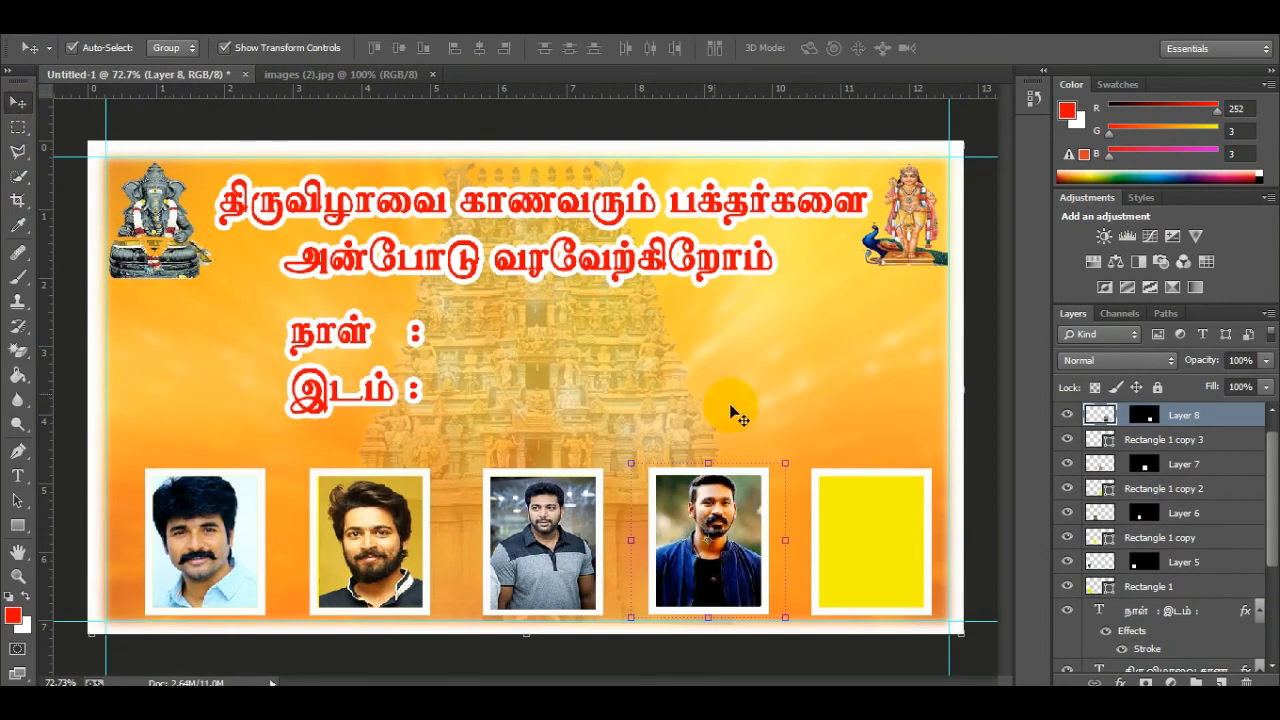
key("ctrl+t")
key("Return")
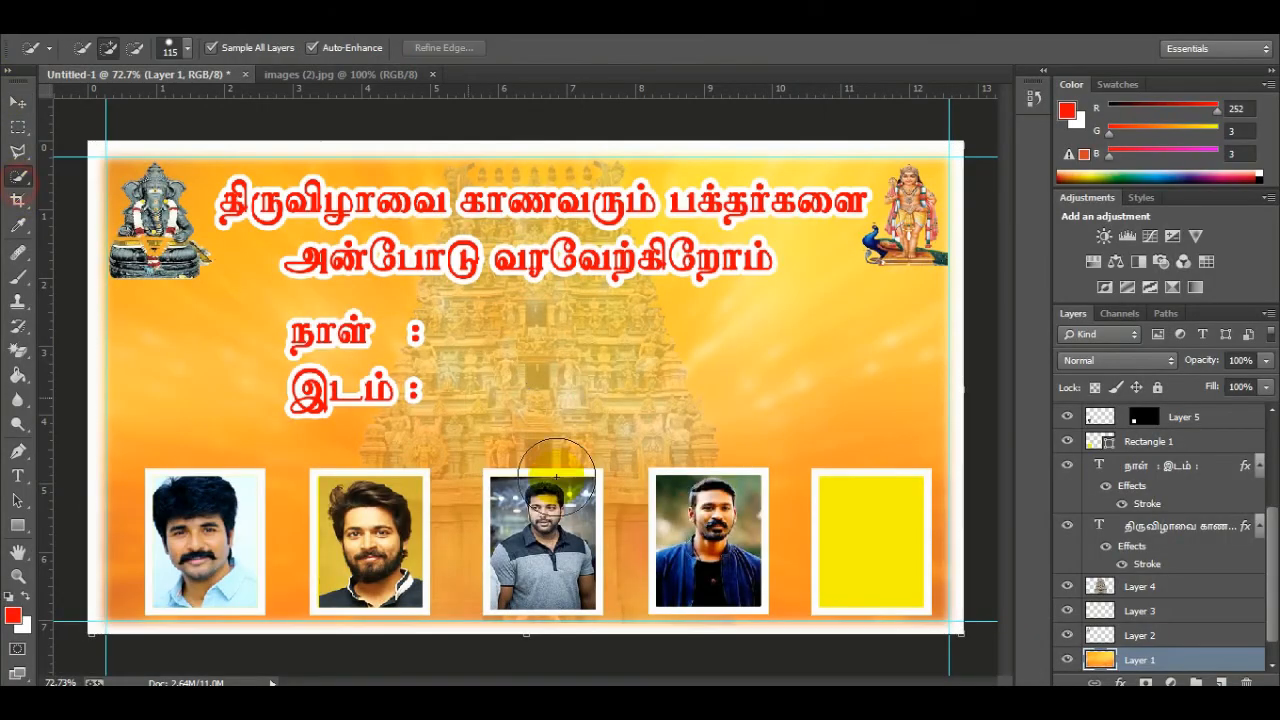
Select the rightmost yellow frame with Quick Selection and close images (2).jpg
left_click(873, 531)
left_click(432, 74)
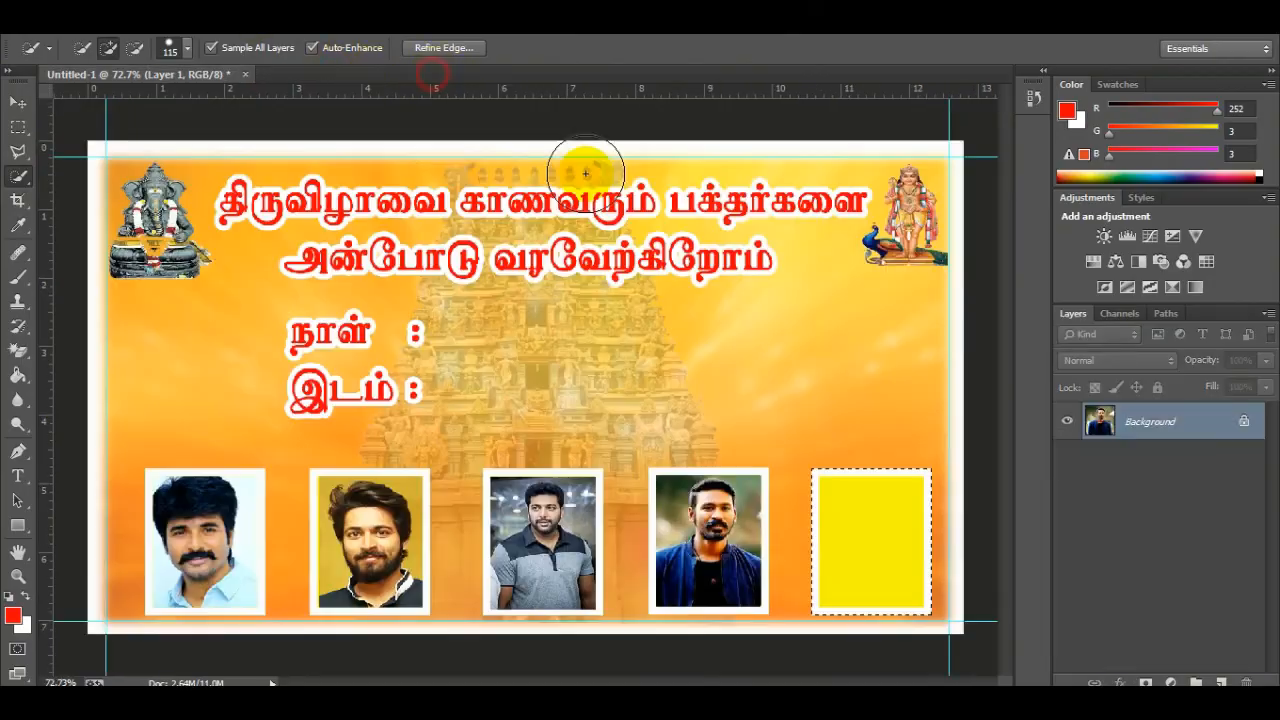
Open the soori-actor portrait, unlock its background layer, select and copy the whole image, and return to the banner
key("ctrl+o")
double_click(590, 485)
double_click(1243, 421, "alt")
key("ctrl+a")
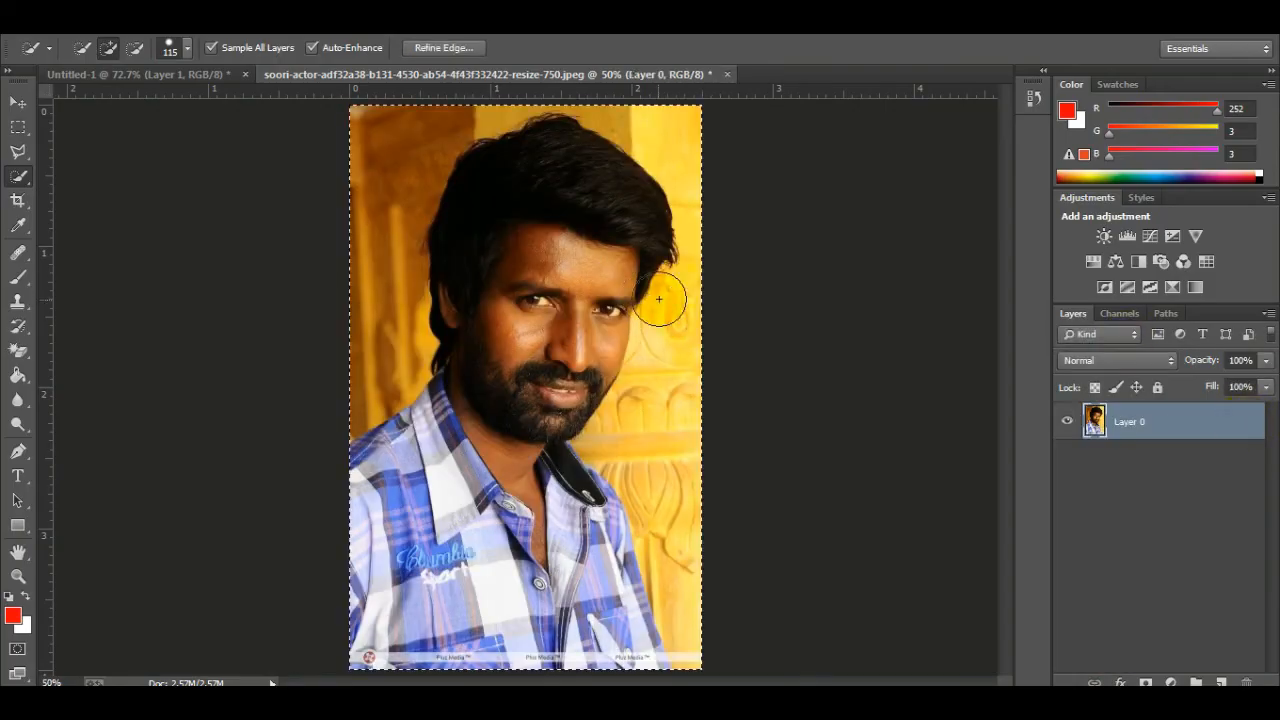
left_click(186, 74)
Try to paste the portrait into the rightmost frame with Layer 1 active, and undo the paste
left_click(88, 28)
mouse_move(143, 177)
left_click(483, 194)
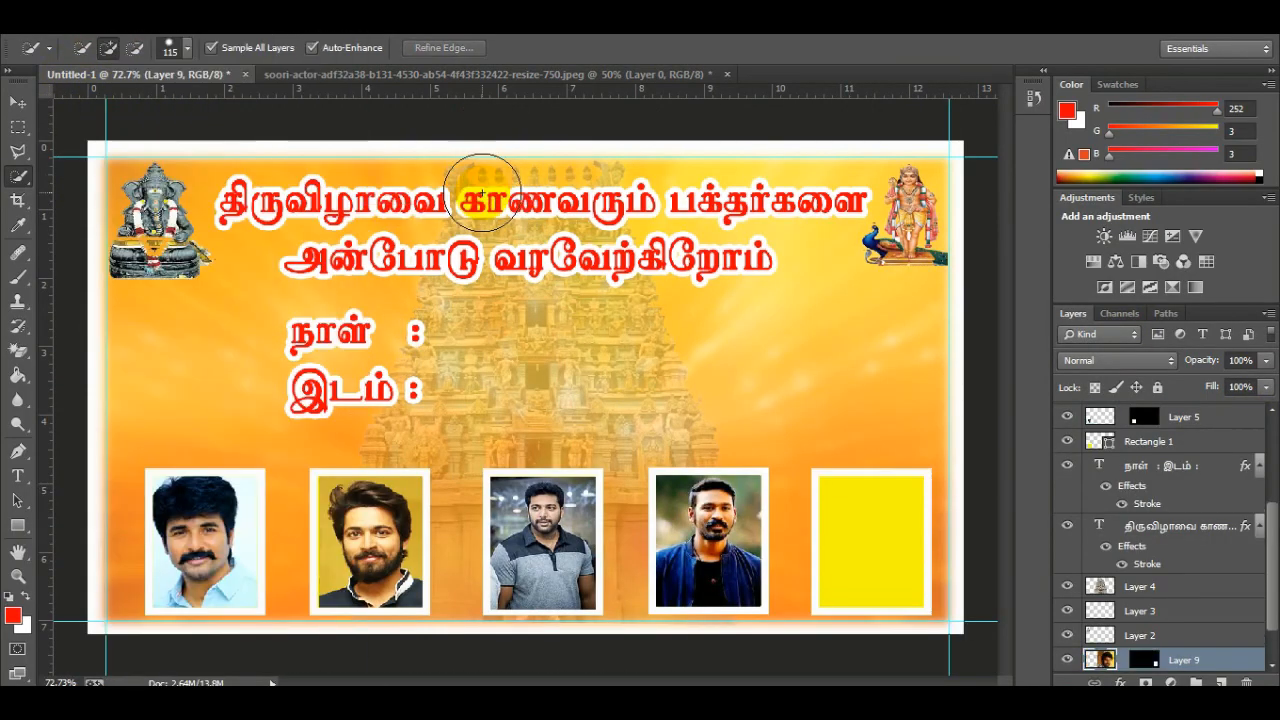
scroll(1191, 631, "down", 2)
key("ctrl+z")
Make the Rectangle 1 copy 4 layer active and insert the portrait in the rightmost frame with Paste Into
scroll(1200, 500, "up", 4)
left_click(1200, 412)
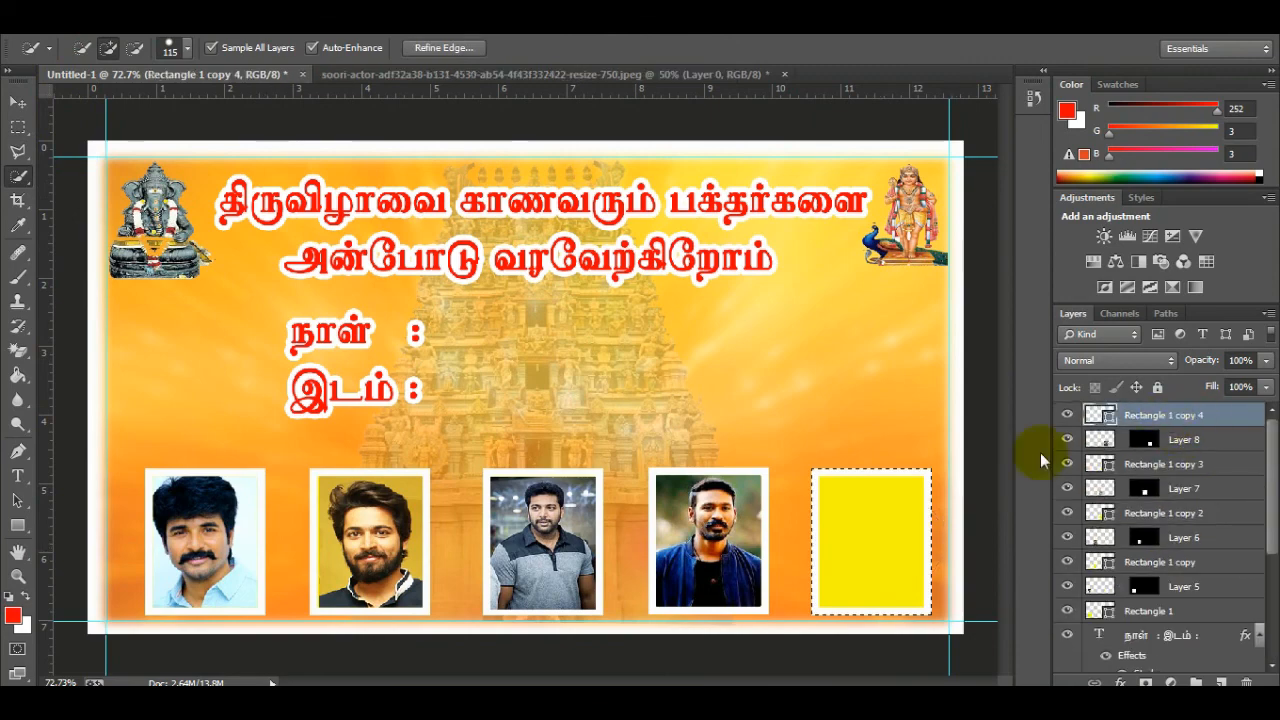
left_click(87, 28)
mouse_move(143, 177)
left_click(470, 196)
Shrink the pasted portrait to fit inside the rightmost frame's white border and apply the transformation
left_click(18, 102)
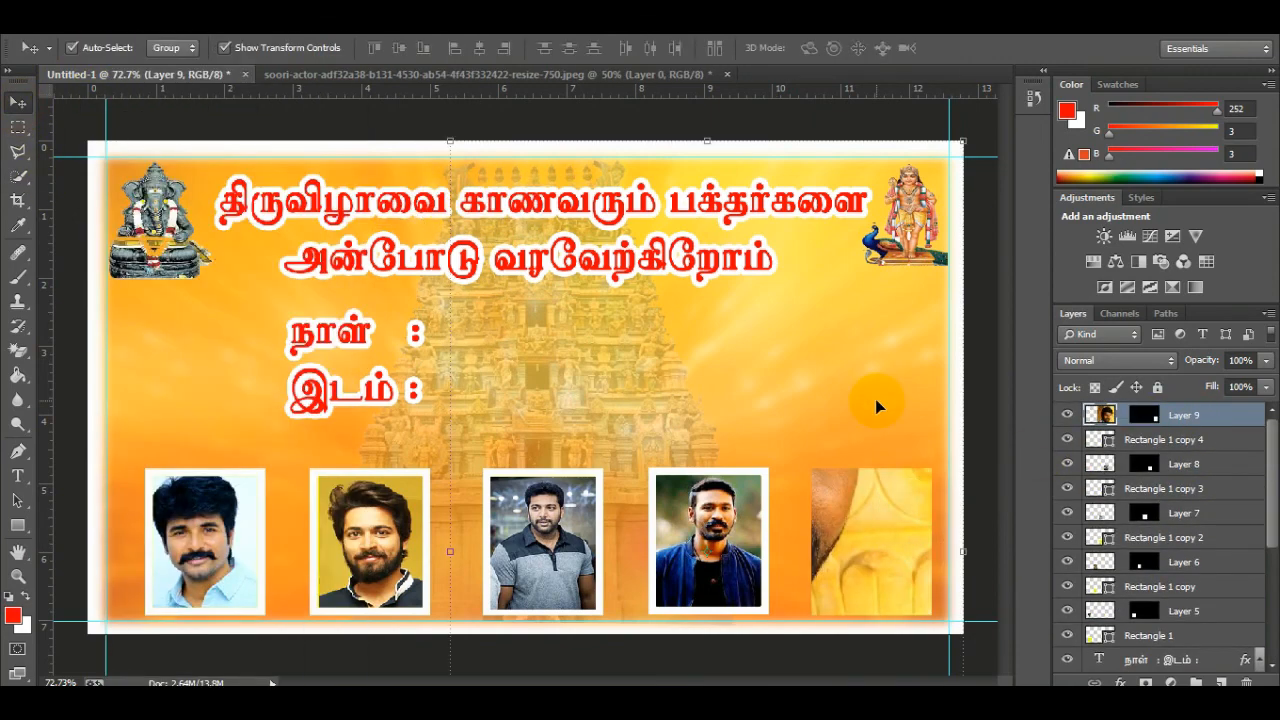
left_click_drag(459, 145, 862, 518)
left_click_drag(906, 582, 925, 608)
left_click(18, 102)
left_click(548, 284)
left_click(834, 344)
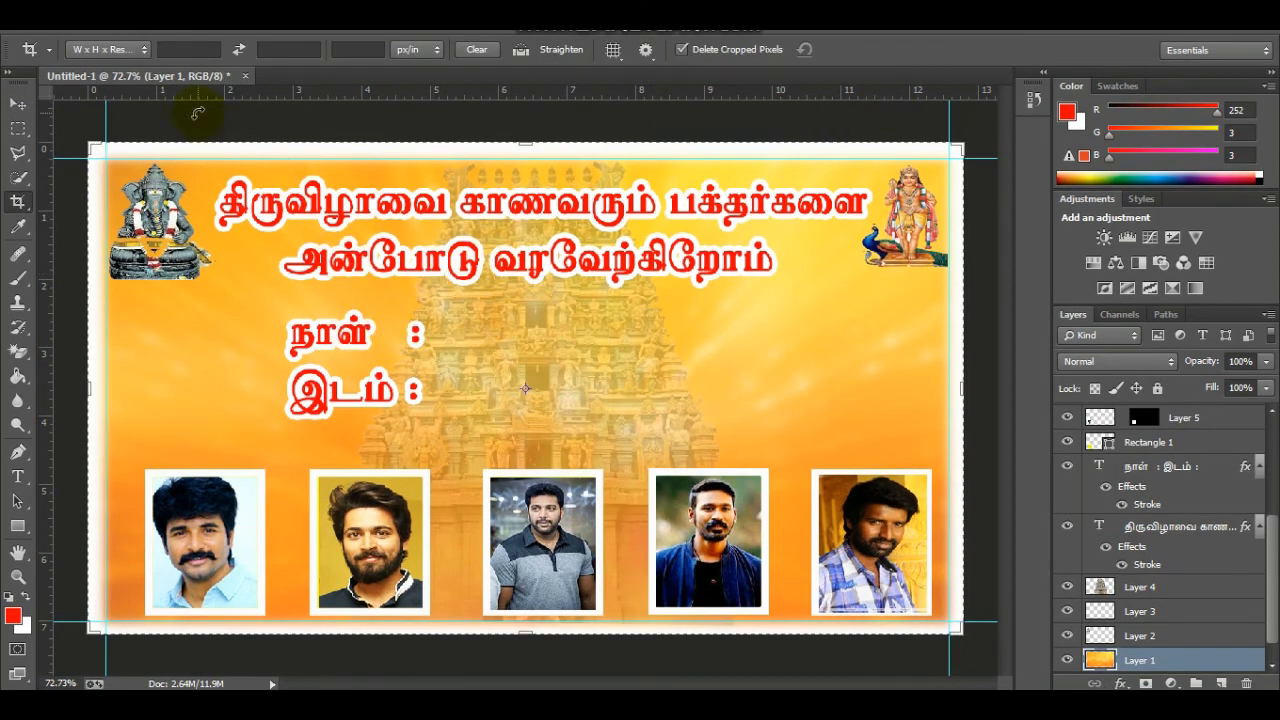
Save the banner to the Desktop as a Photoshop PSD file named IMG
left_click(55, 33)
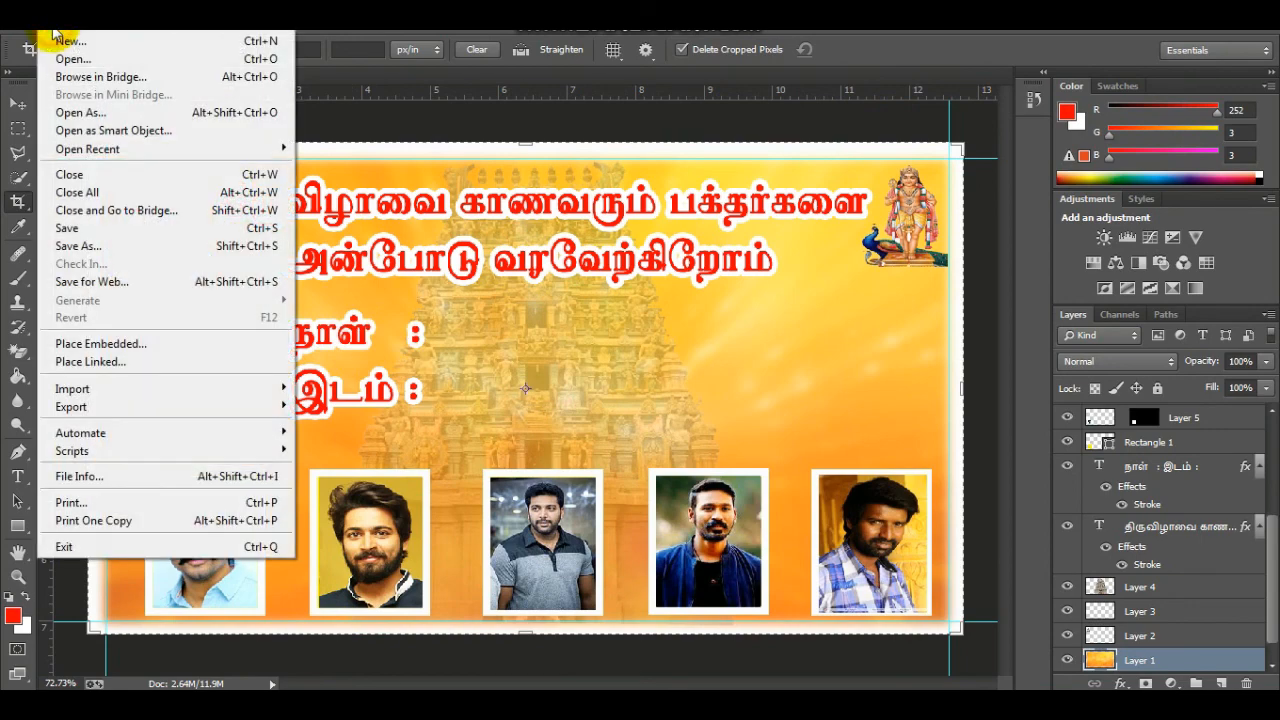
left_click(113, 230)
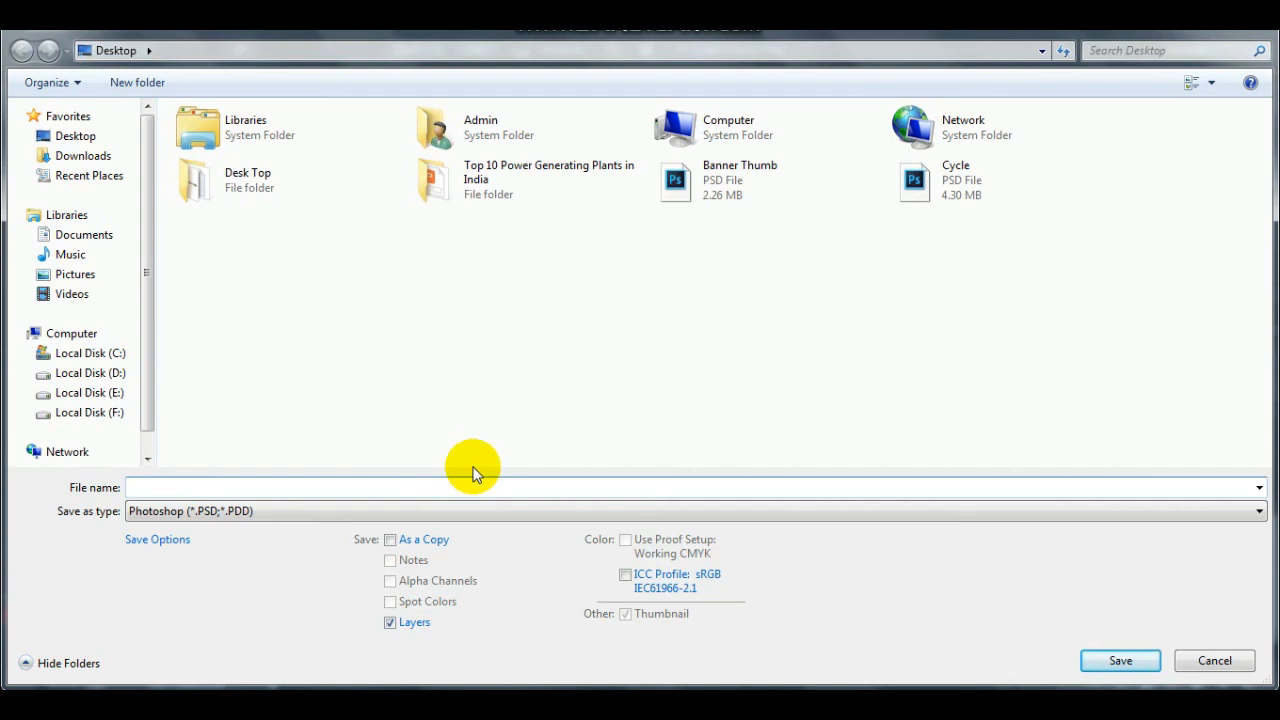
type("IMG")
key("Return")
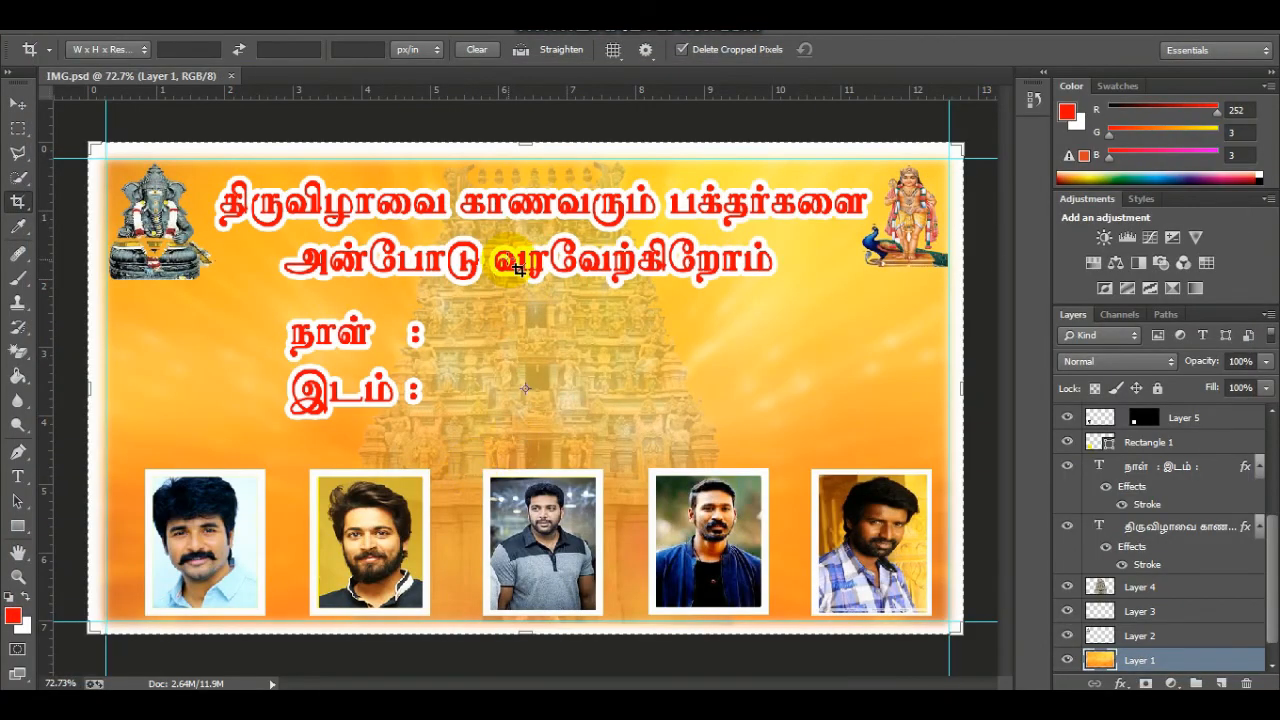
Save a copy of the banner to the Desktop as a JPEG file named IMG, accepting the preset JPEG options
left_click(62, 24)
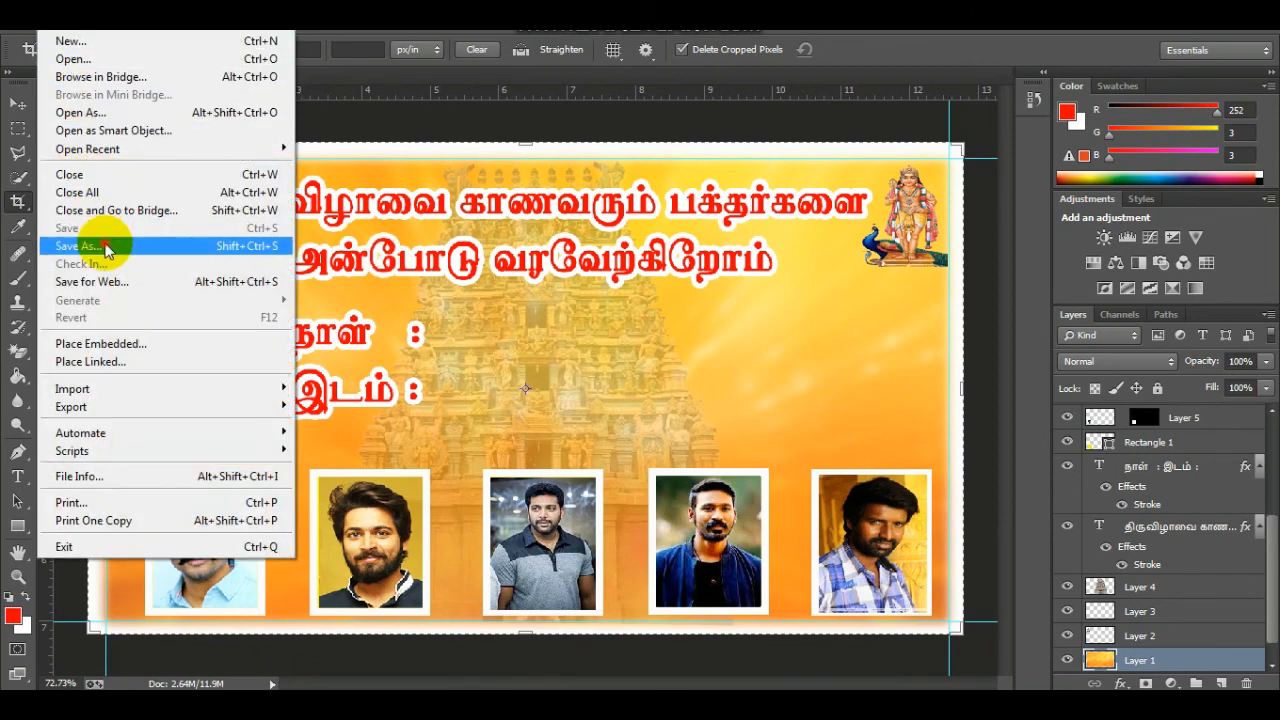
left_click(105, 250)
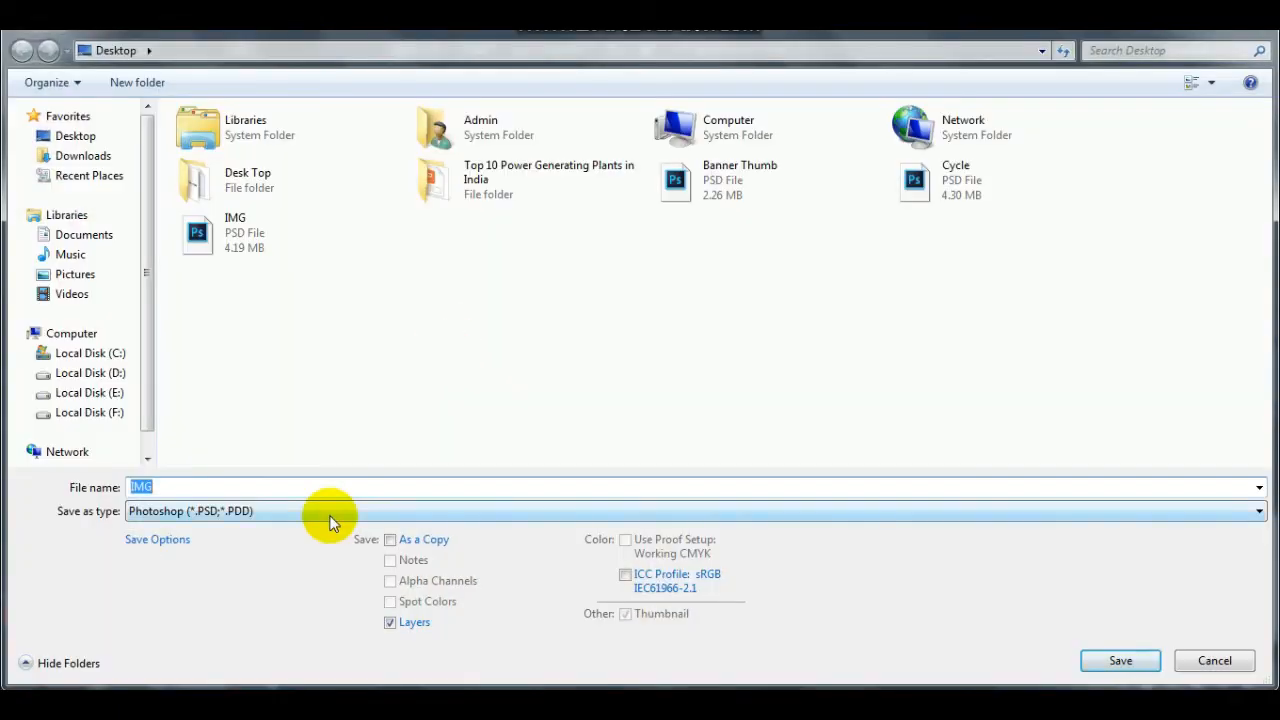
left_click(330, 512)
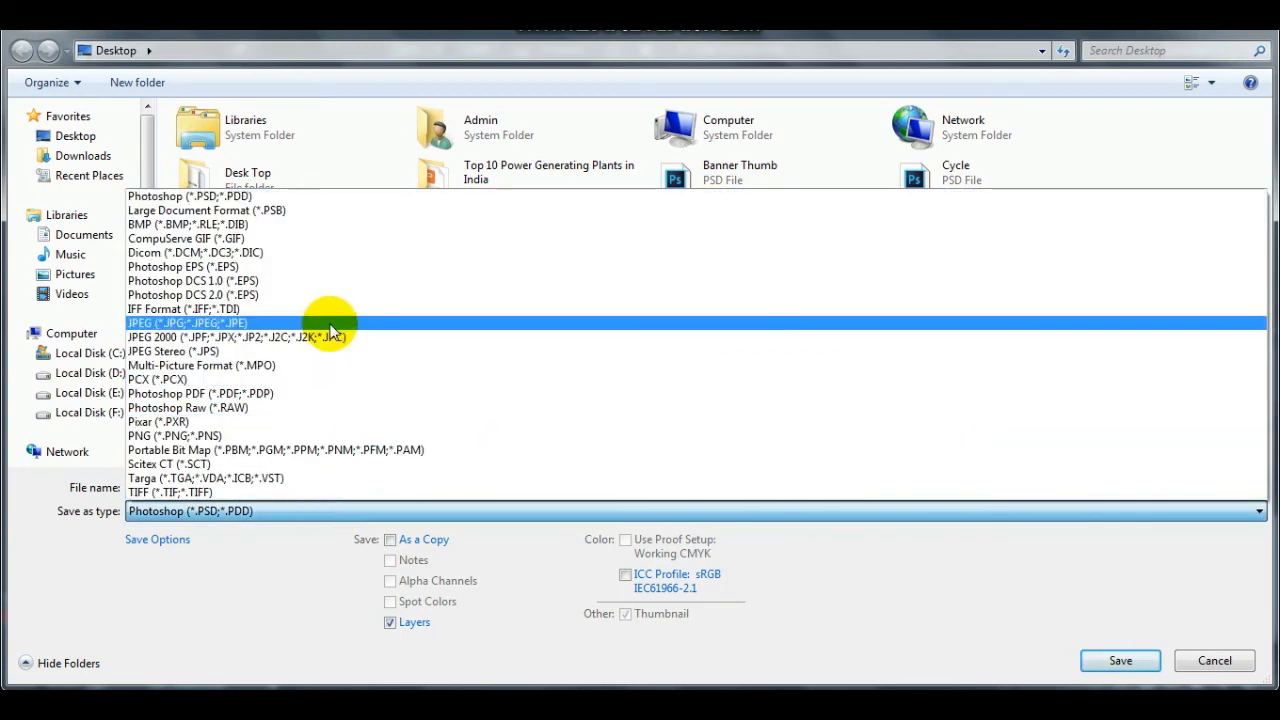
left_click(333, 323)
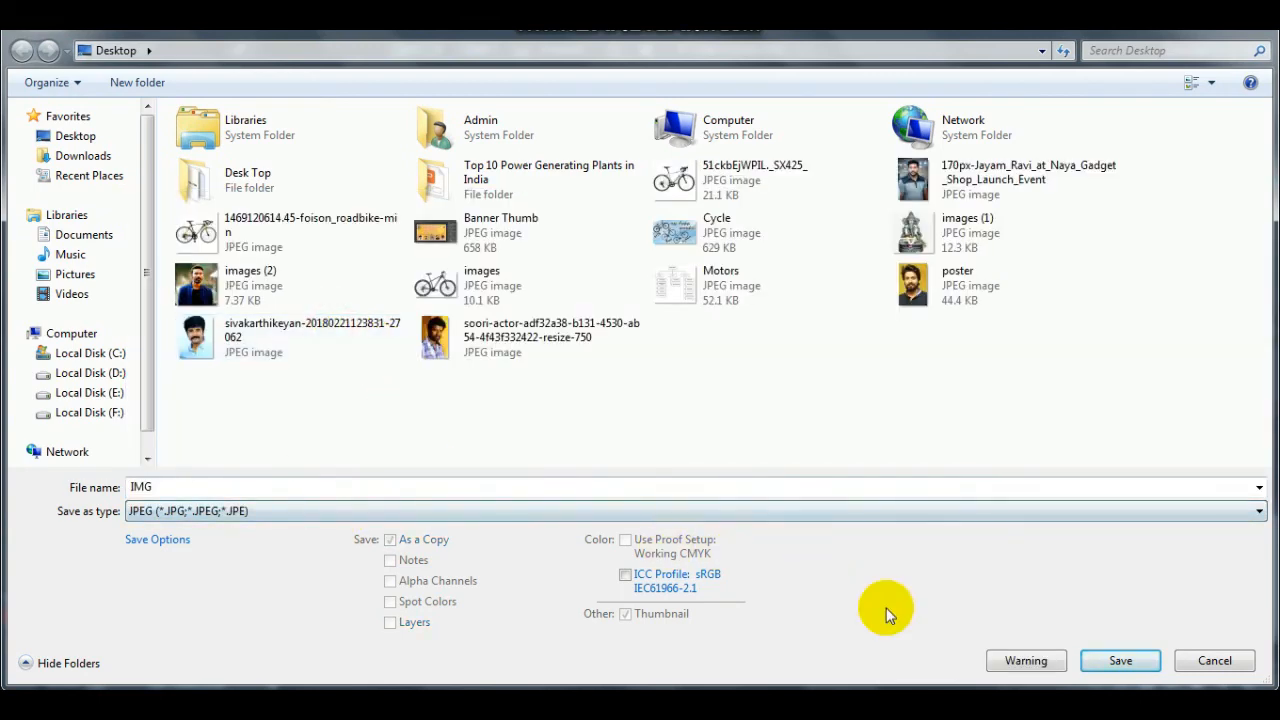
left_click(1122, 662)
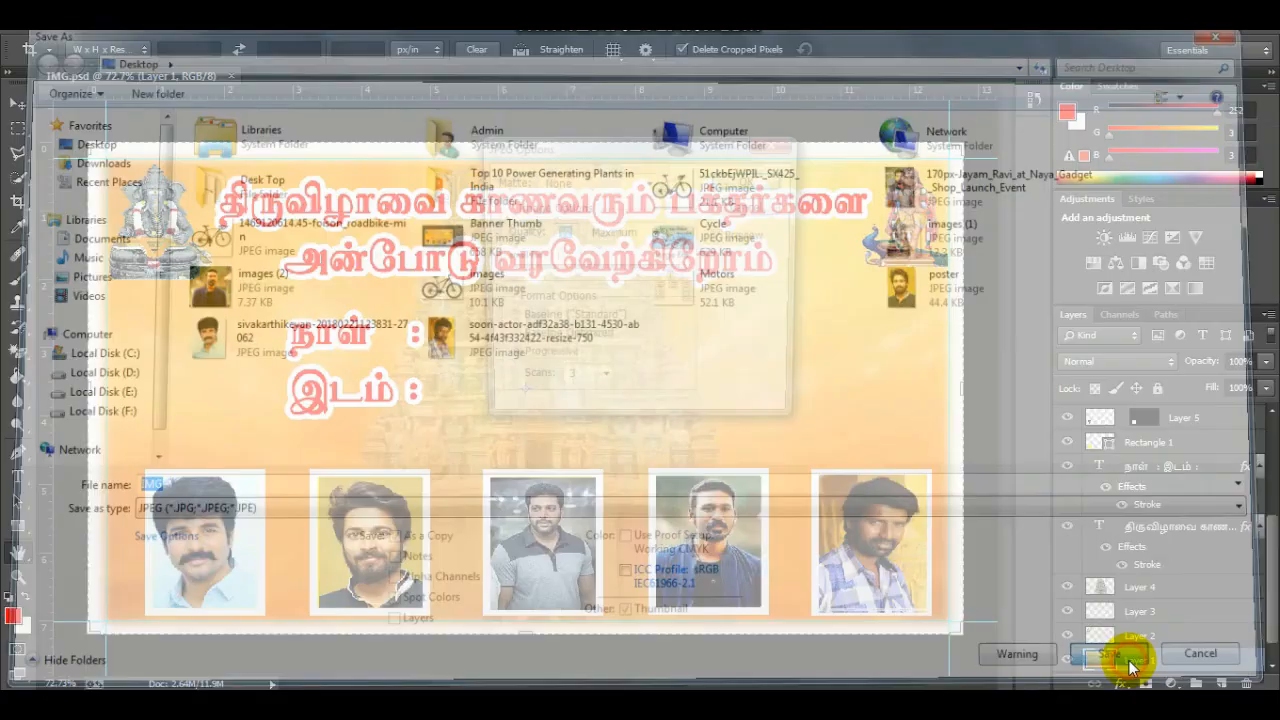
left_click(745, 182)
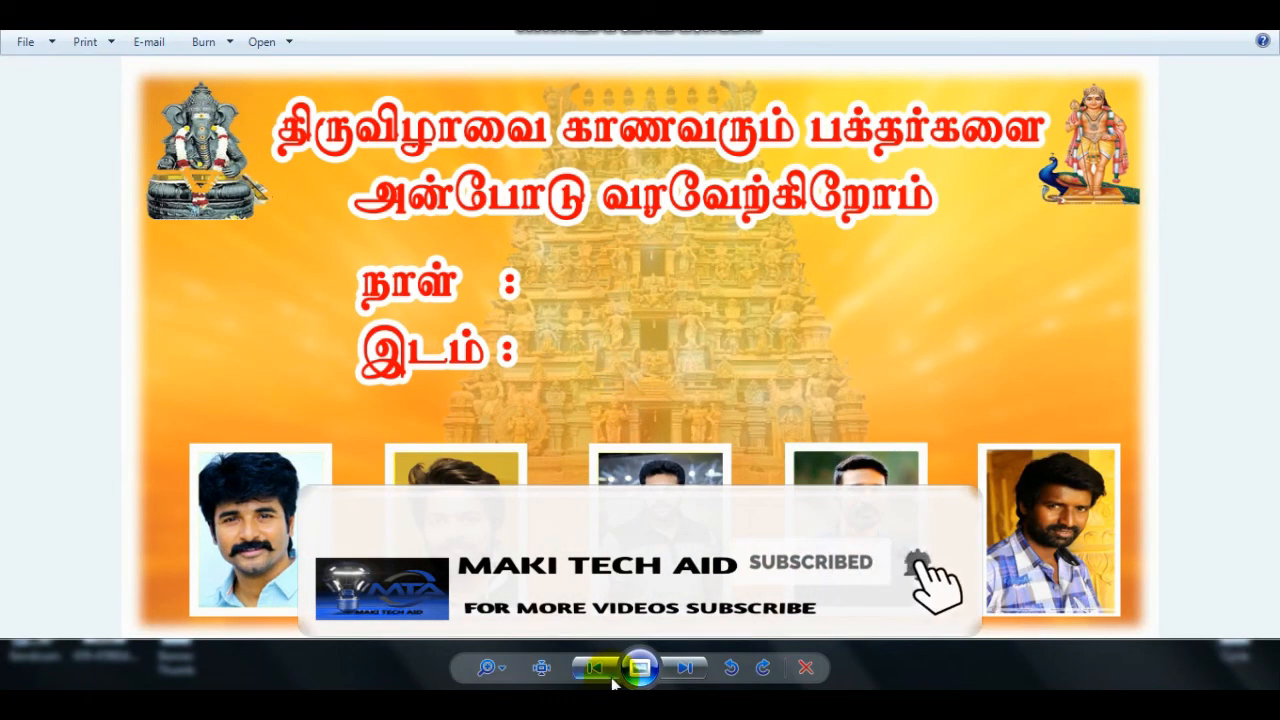
View the saved banner image as a full-screen slide show in Windows Photo Viewer, and return to the normal view
left_click(640, 667)
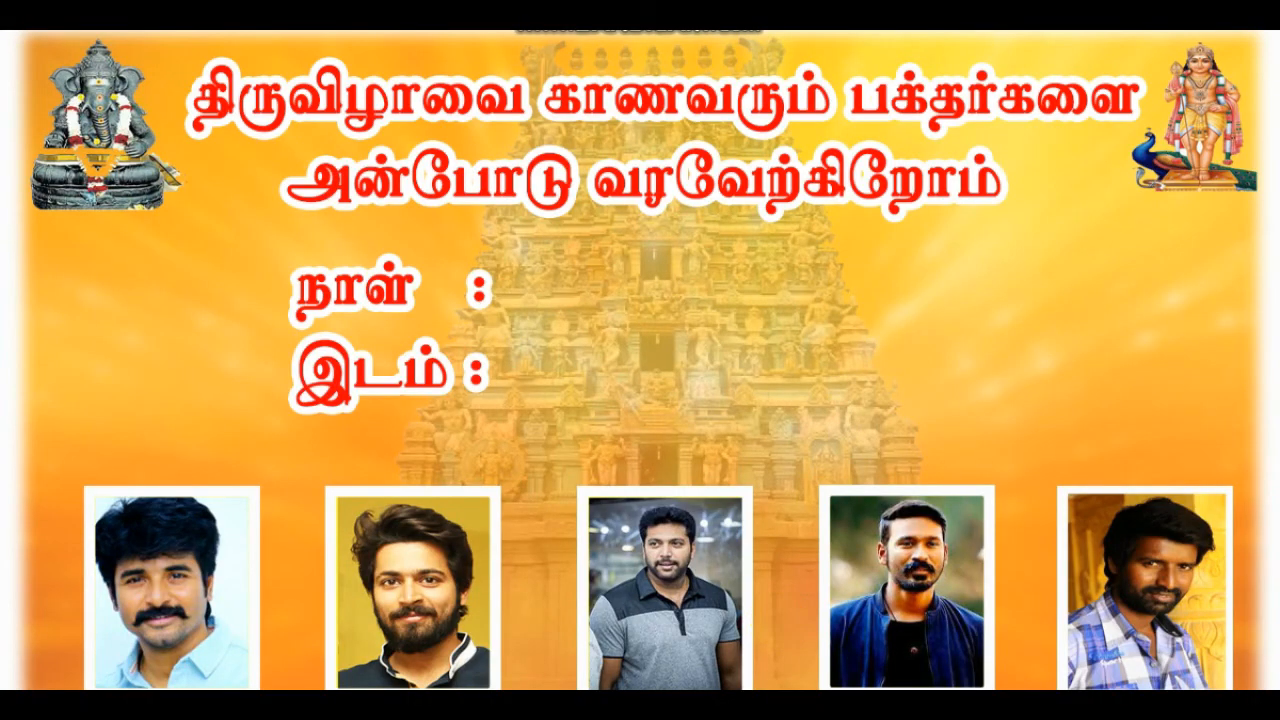
left_click(780, 628)
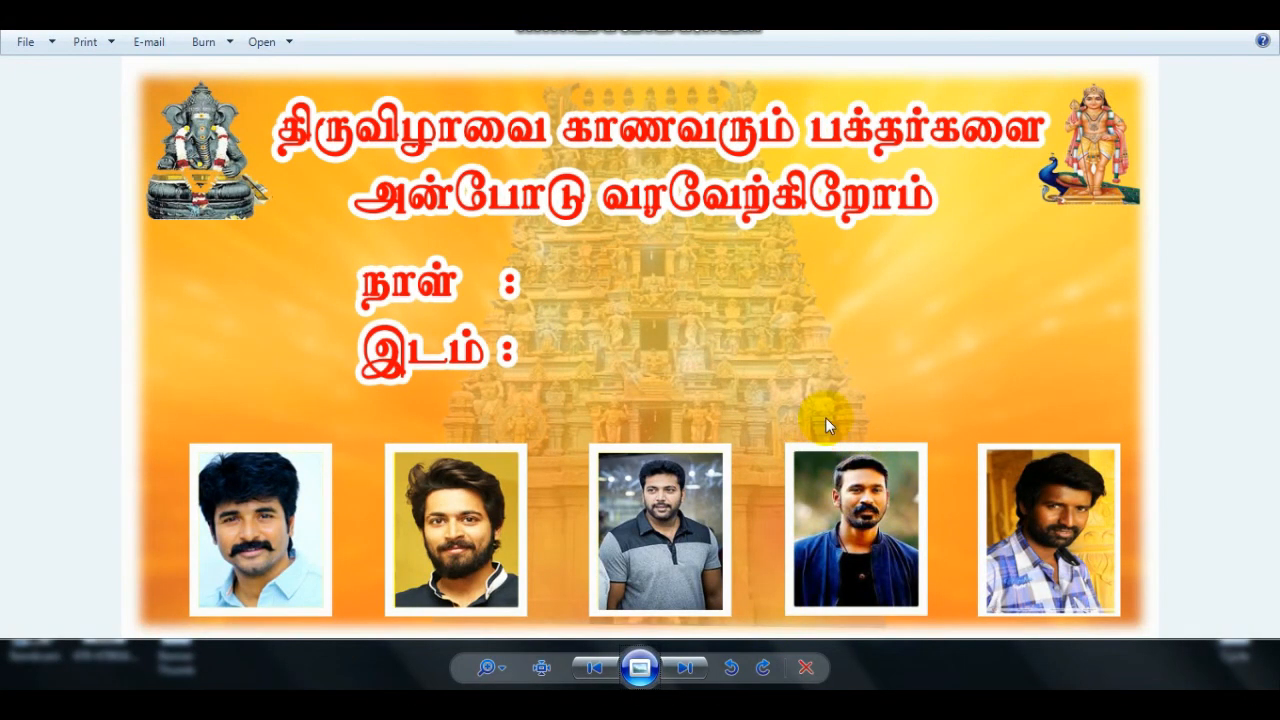